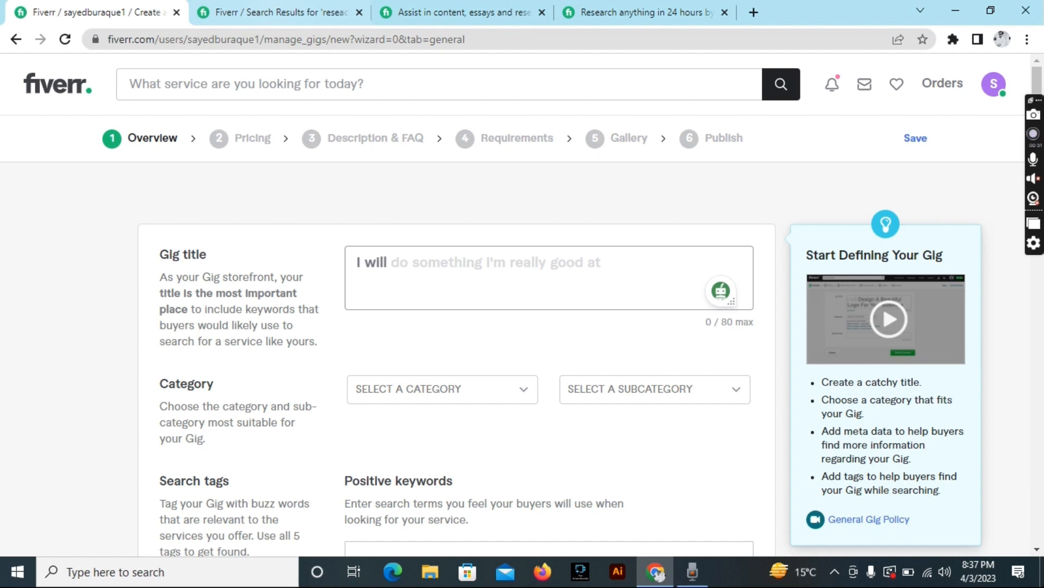
Switch to the tab showing search results for 'research and essay'.
left_click(272, 12)
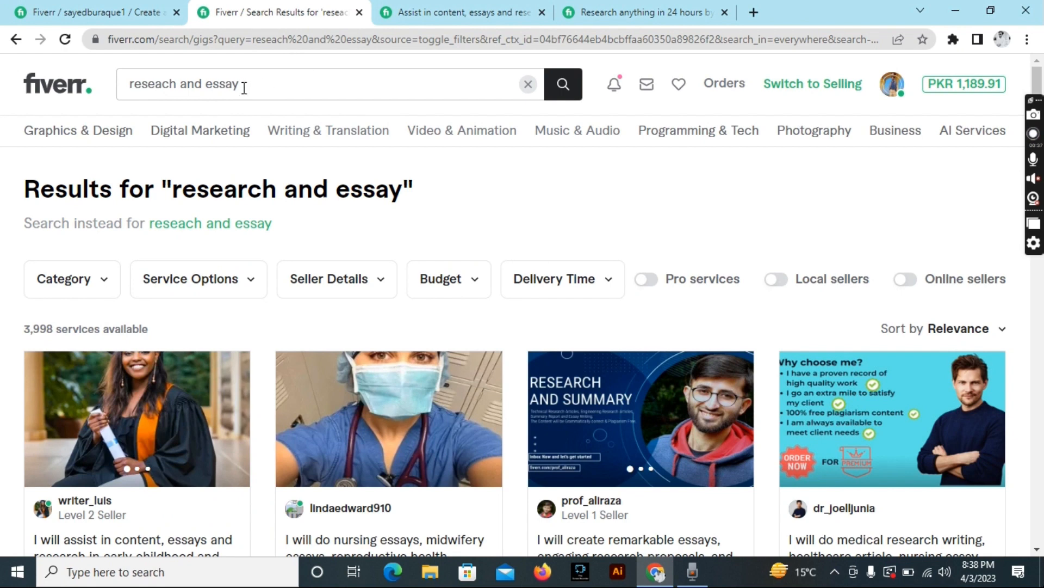
mouse_move(282, 151)
scroll(195, 176, "down", 2)
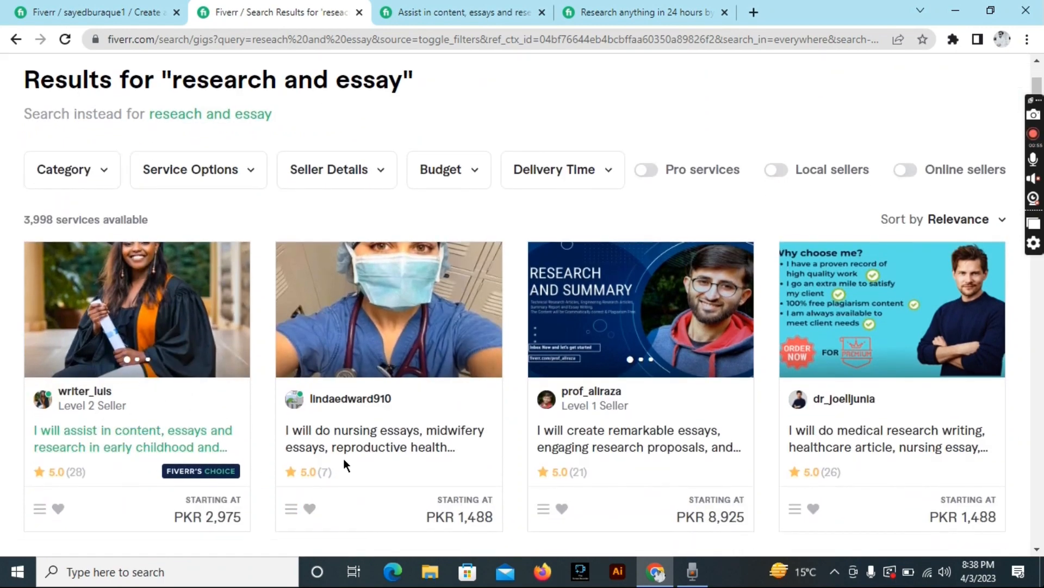
scroll(343, 461, "down", 2)
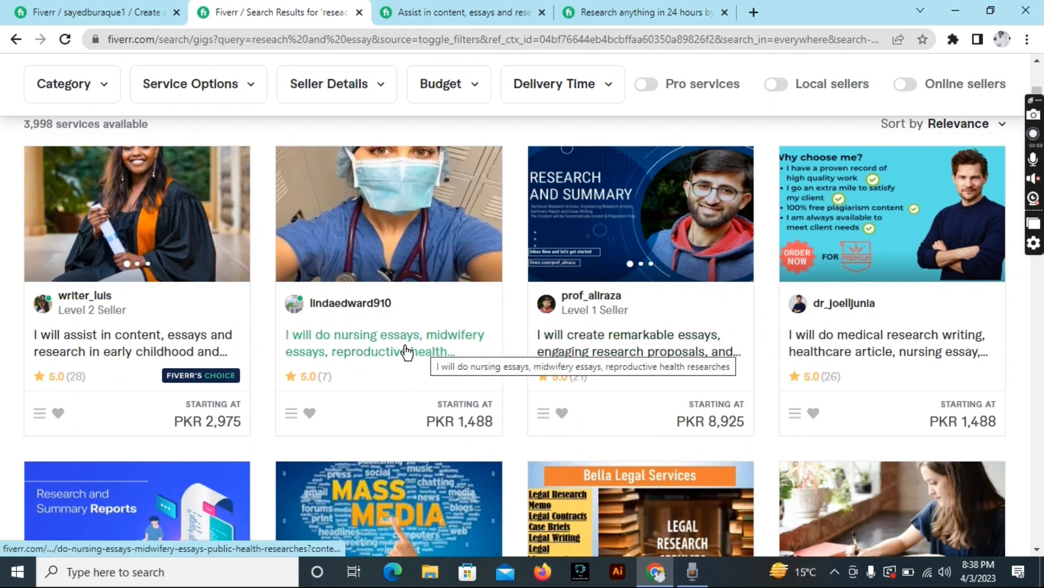
left_click(413, 12)
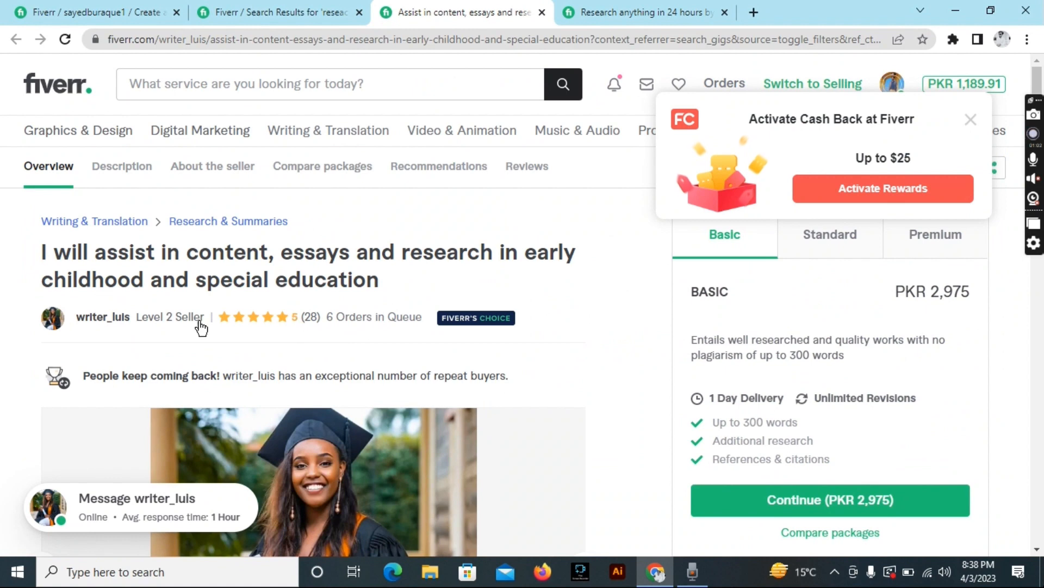
key("ctrl+Tab")
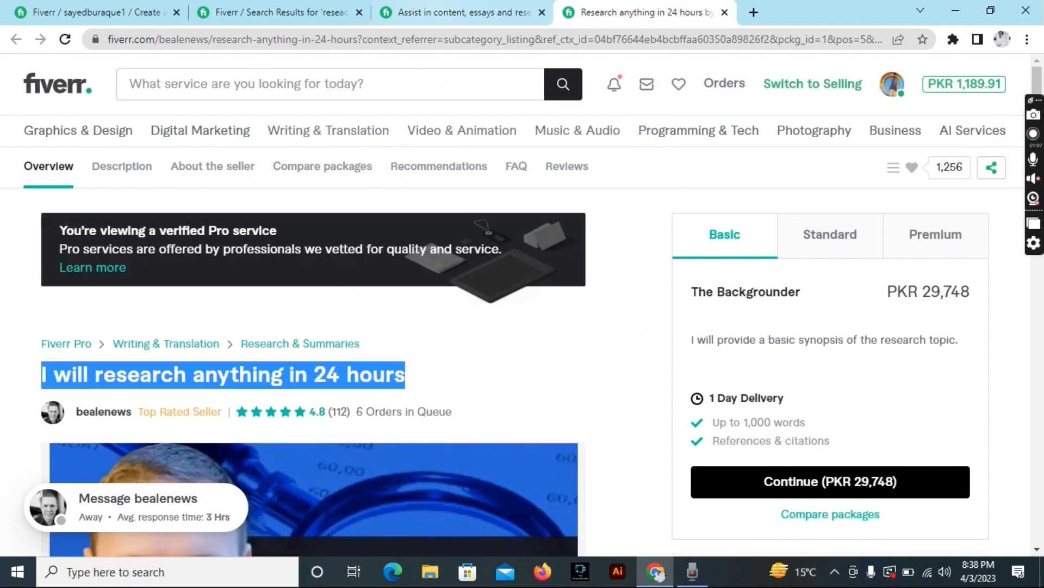
key("ctrl+shift+Tab")
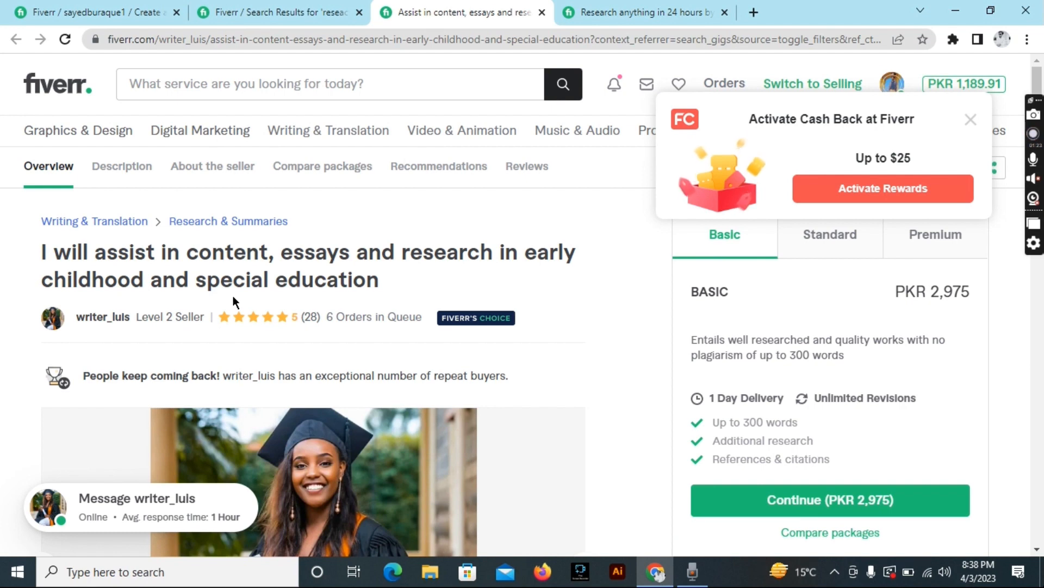
key("ctrl+shift+Tab")
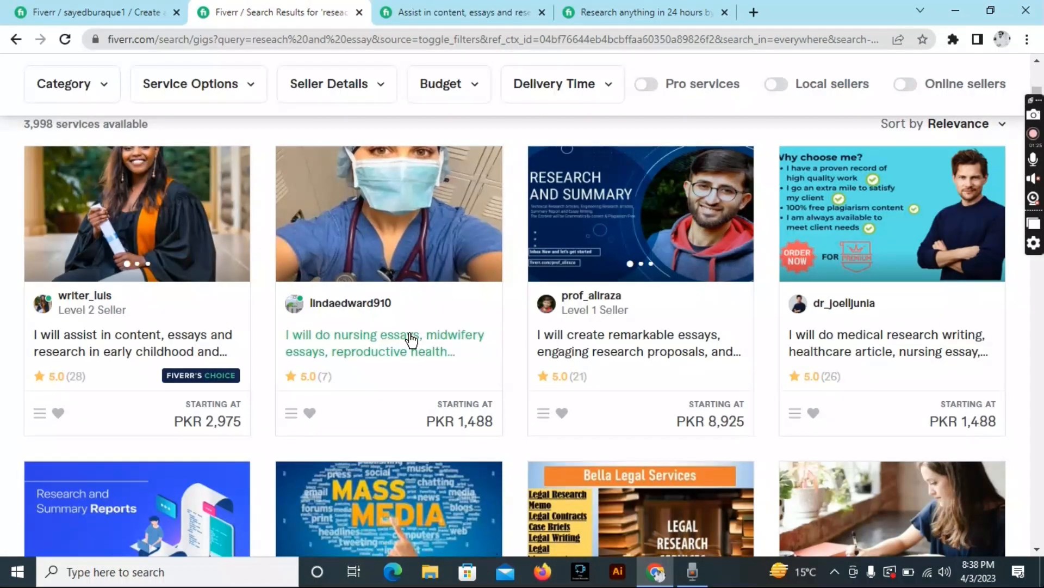
scroll(410, 342, "down", 3)
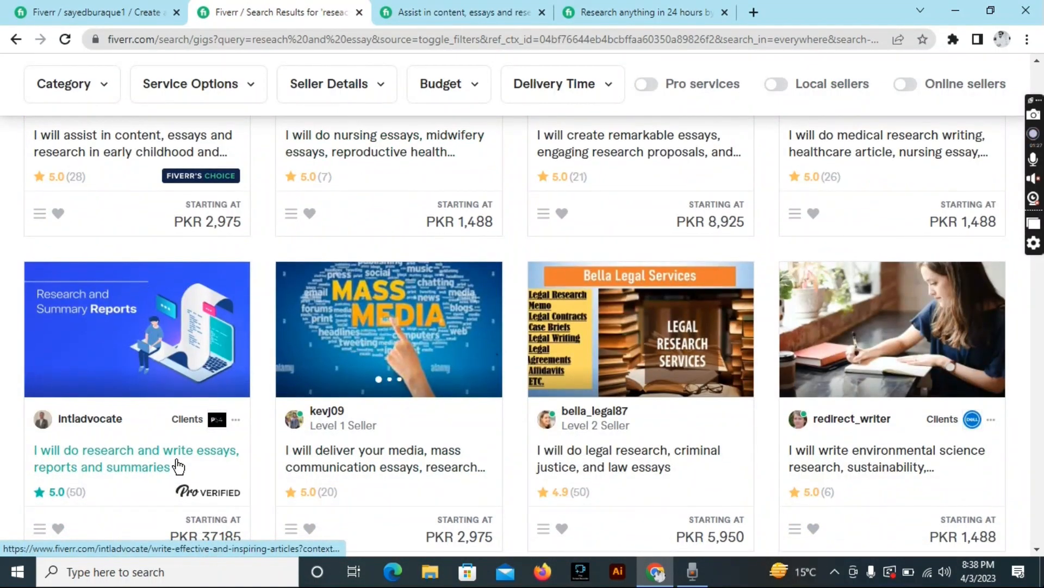
Preview the research, essays and reports gig, then close it.
left_click(177, 465)
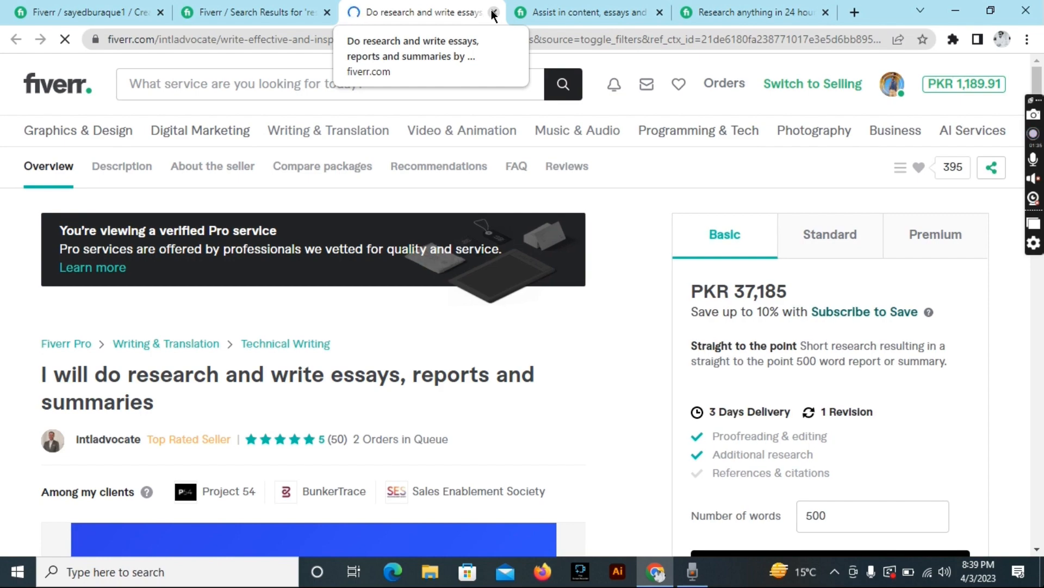
left_click(494, 13)
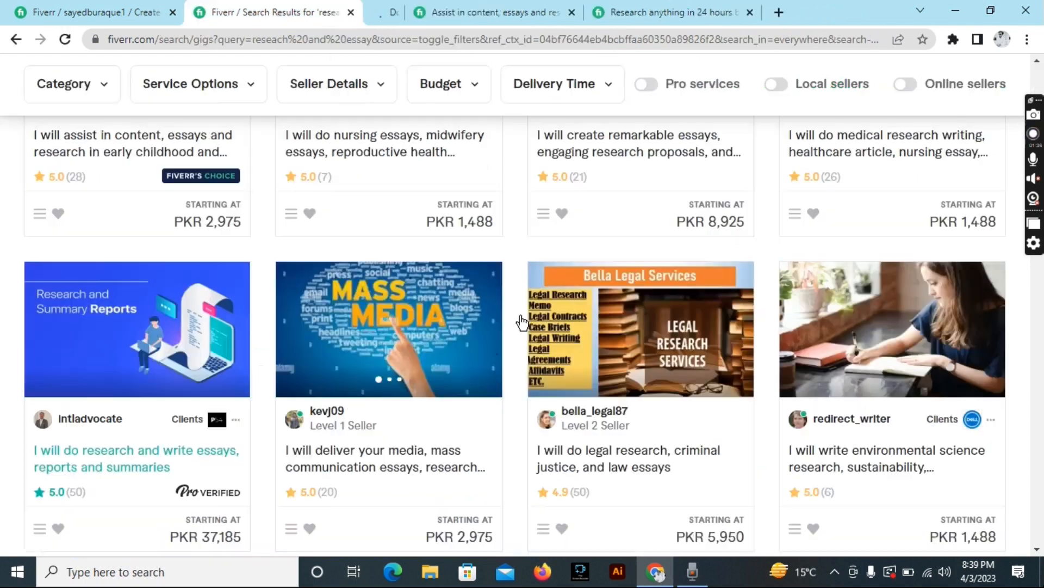
scroll(602, 379, "down", 5)
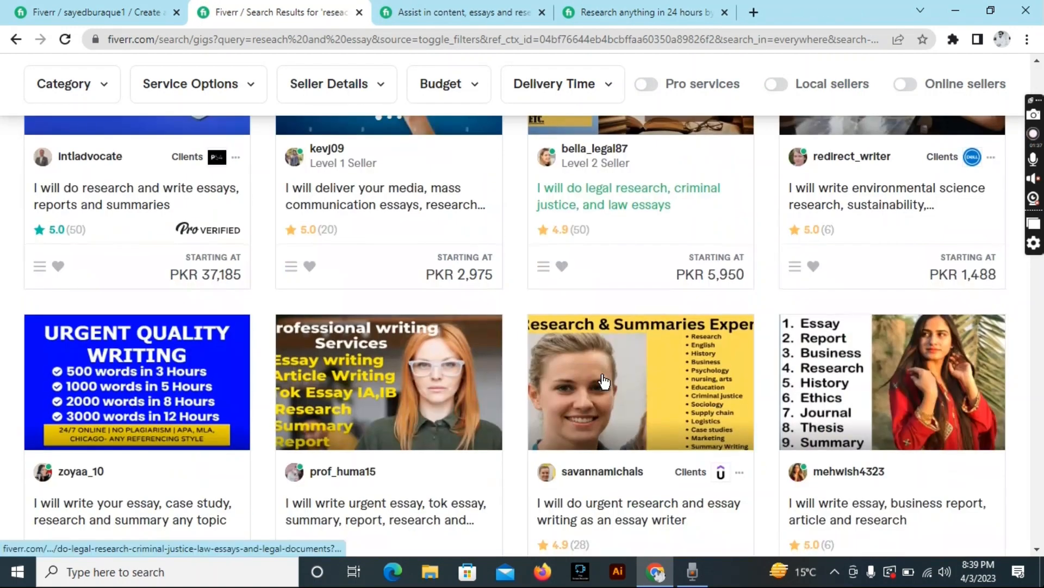
Open the urgent research and essay writing gig, select its title, and return to the new gig form.
left_click(592, 497)
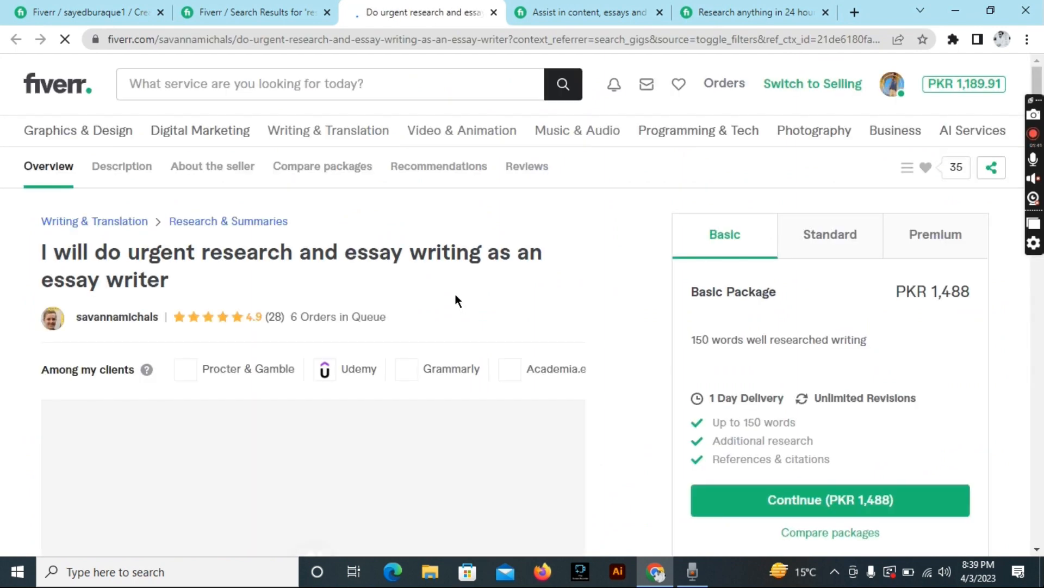
scroll(277, 403, "down", 3)
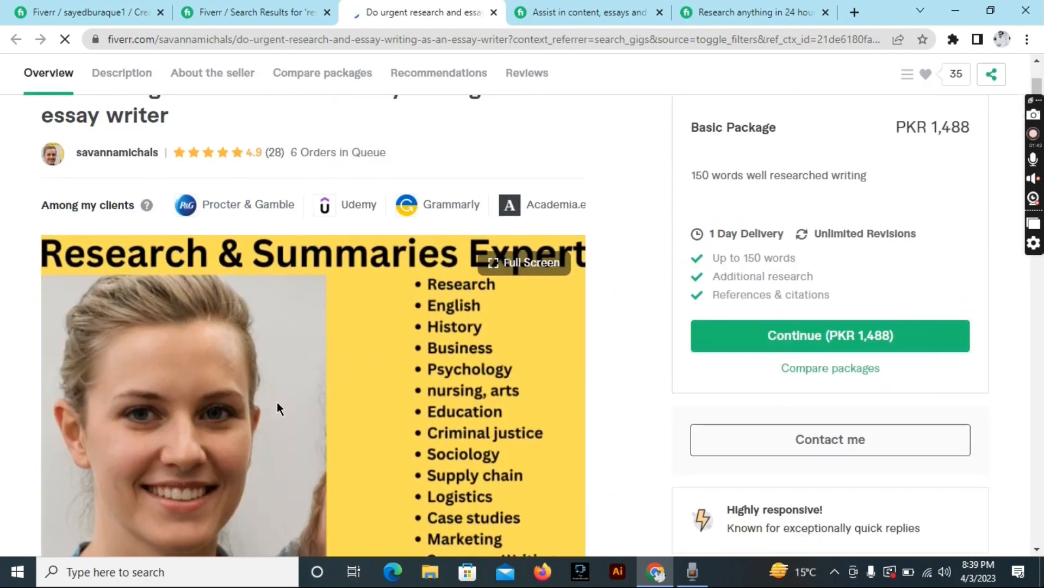
scroll(277, 408, "down", 1)
scroll(294, 381, "up", 3)
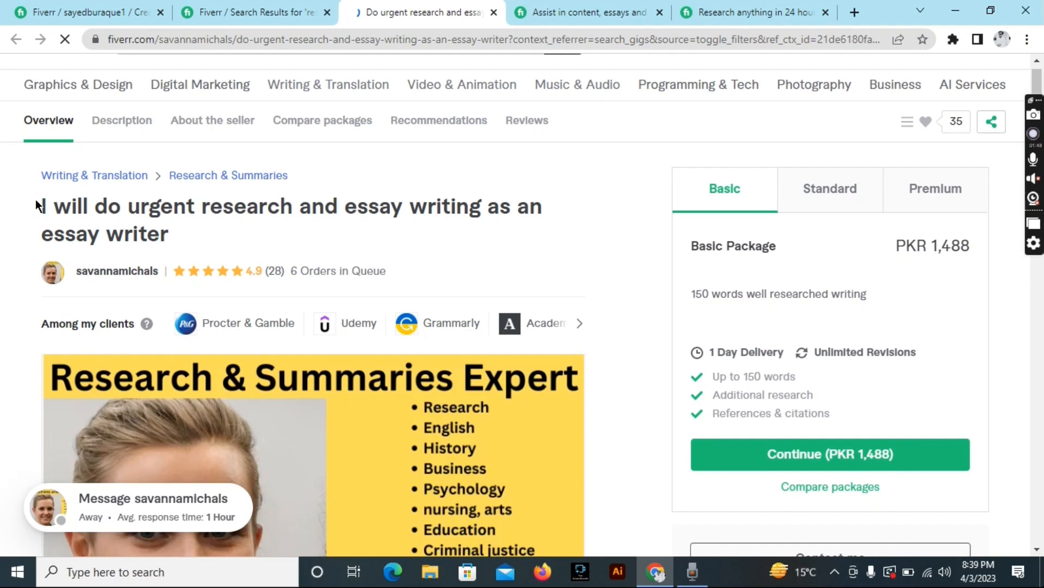
left_click_drag(35, 199, 185, 250)
key("ctrl+c")
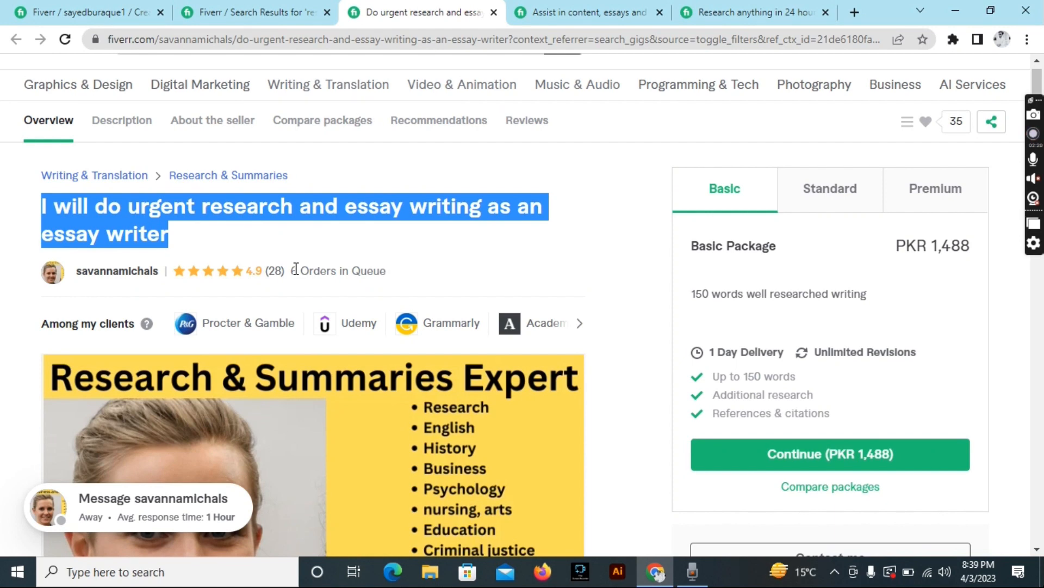
left_click(82, 12)
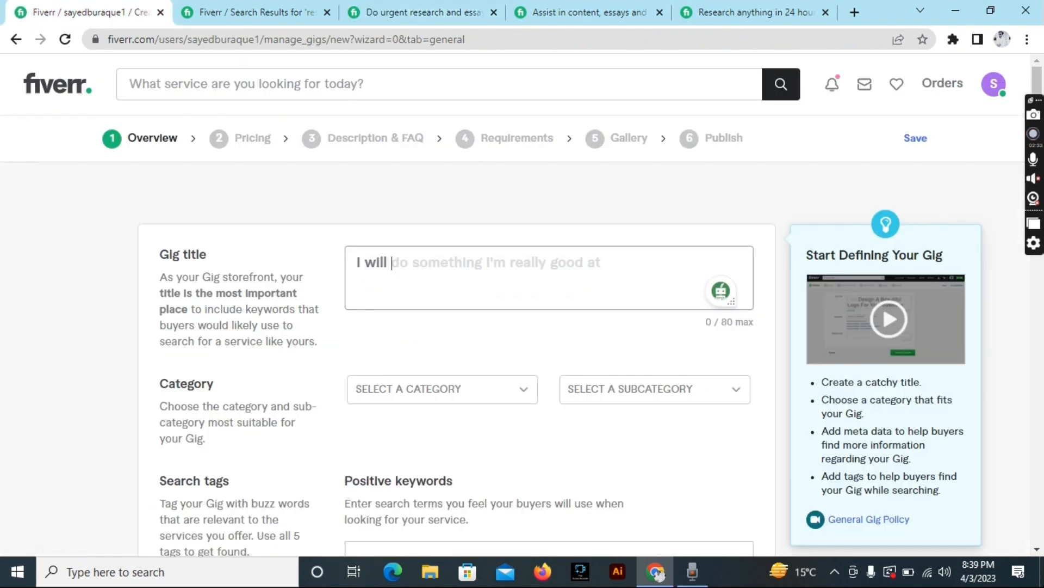
Paste the reference title as the gig title, removing the duplicate 'I will'.
key("ctrl+v")
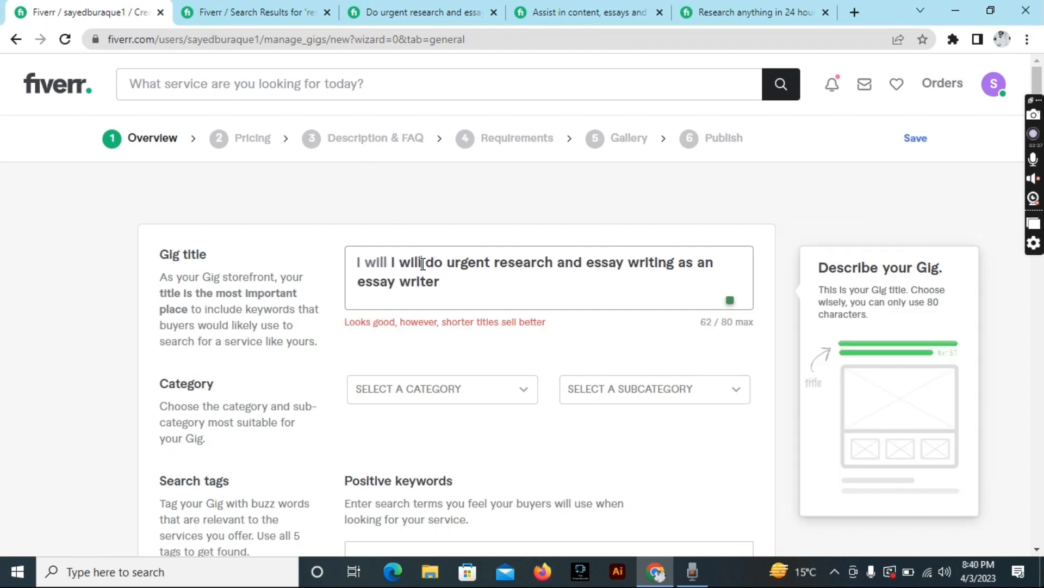
key("BackSpace")
key("BackSpace")
key("BackSpace")
key("BackSpace")
key("BackSpace")
key("BackSpace")
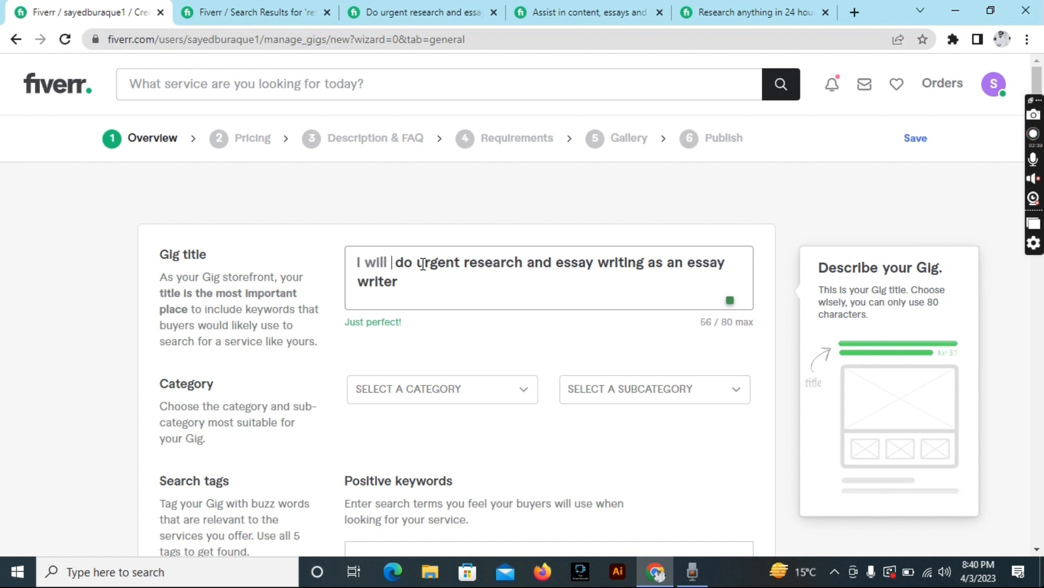
left_click(484, 397)
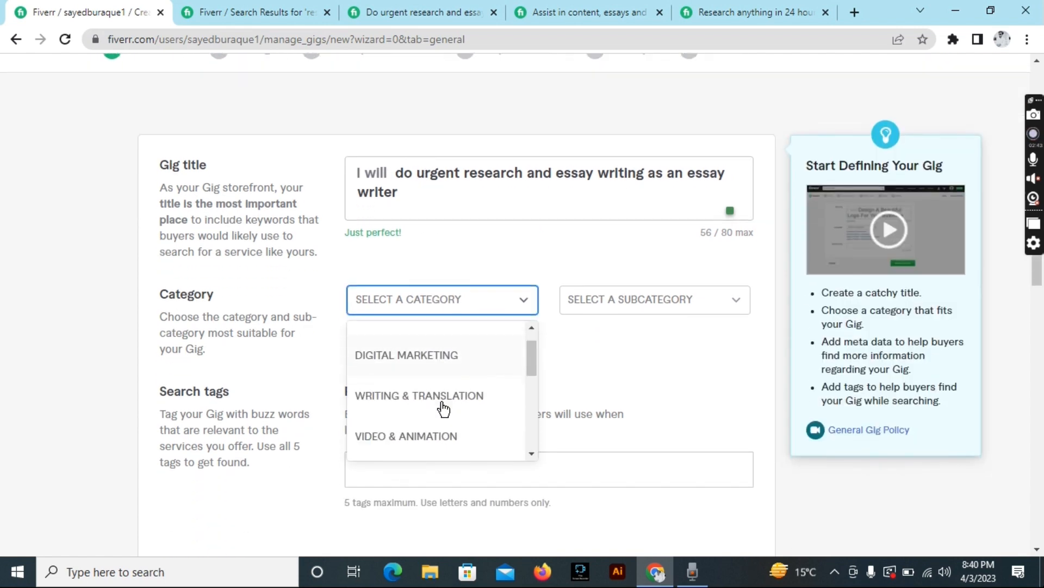
scroll(444, 408, "down", 6)
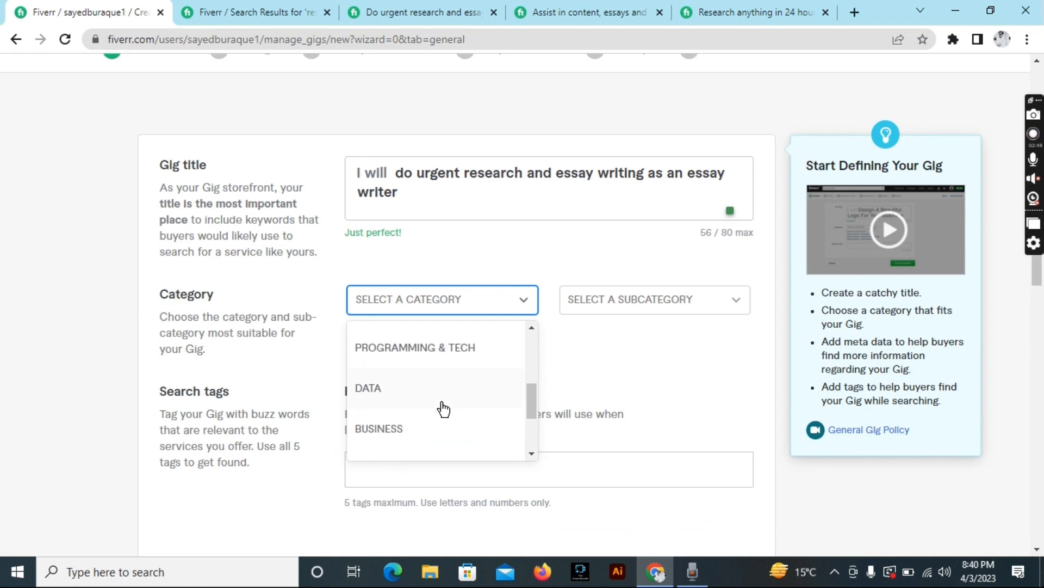
scroll(443, 408, "down", 3)
scroll(443, 408, "up", 9)
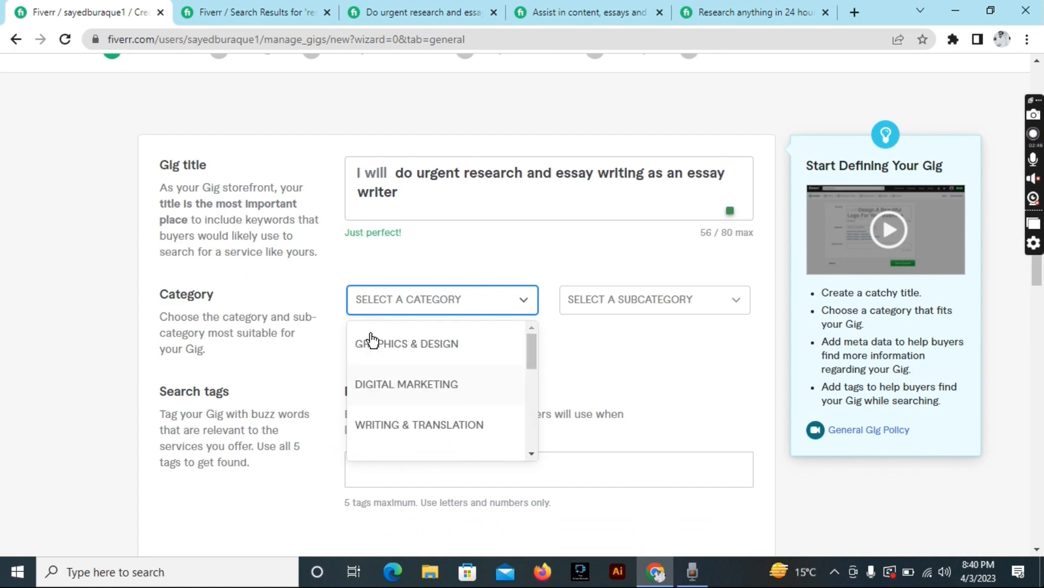
left_click(197, 11)
left_click(422, 12)
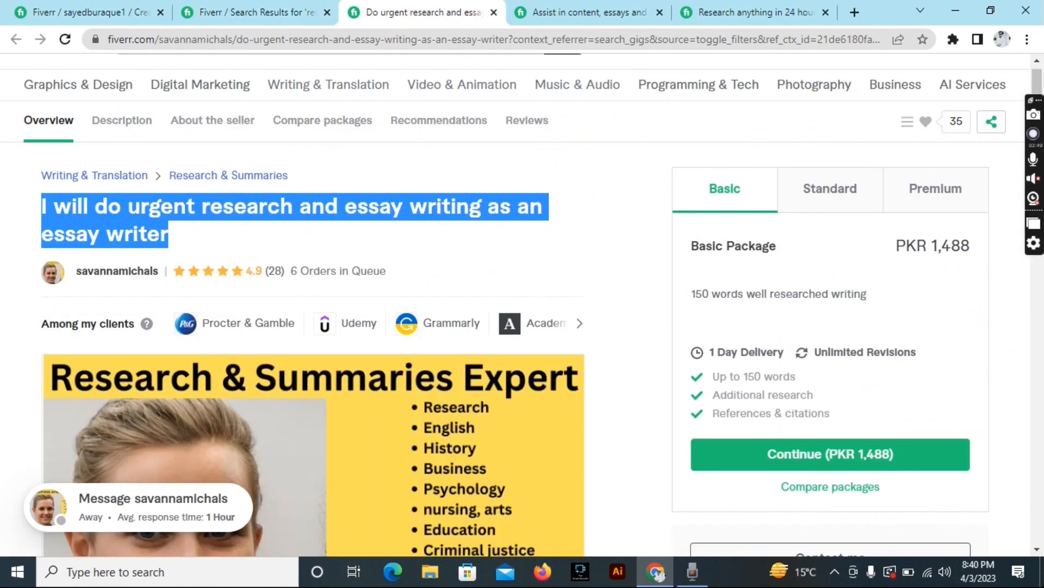
left_click(139, 188)
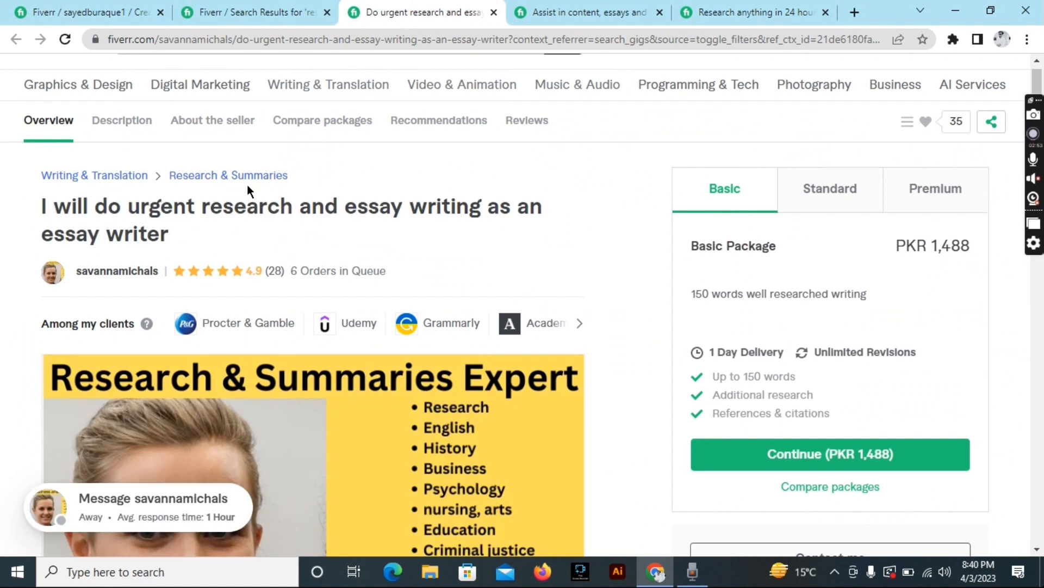
left_click(77, 10)
Set the category to Writing & Translation, subcategory Research & Summaries.
left_click(444, 297)
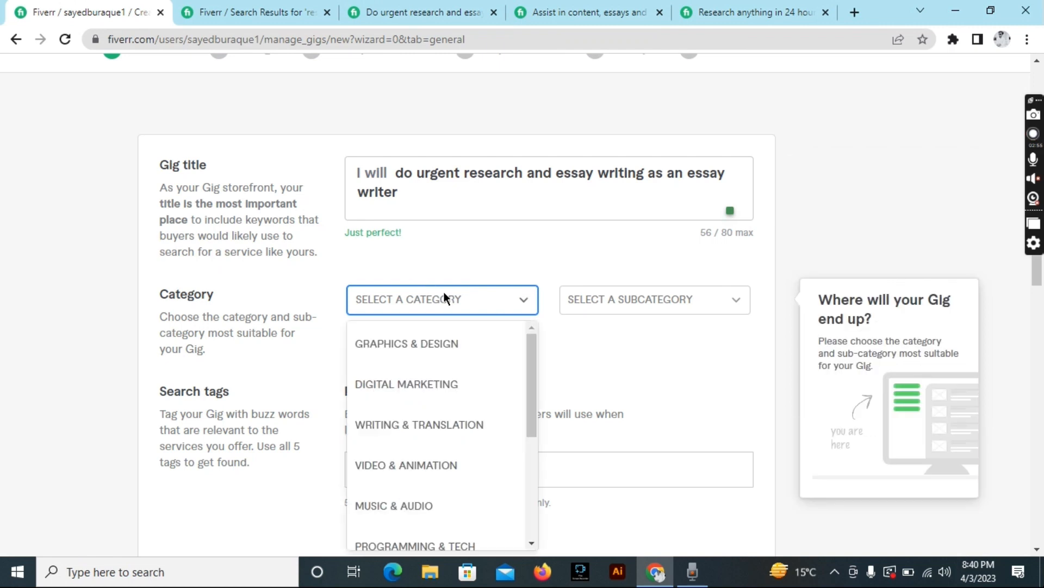
left_click(443, 437)
left_click(630, 299)
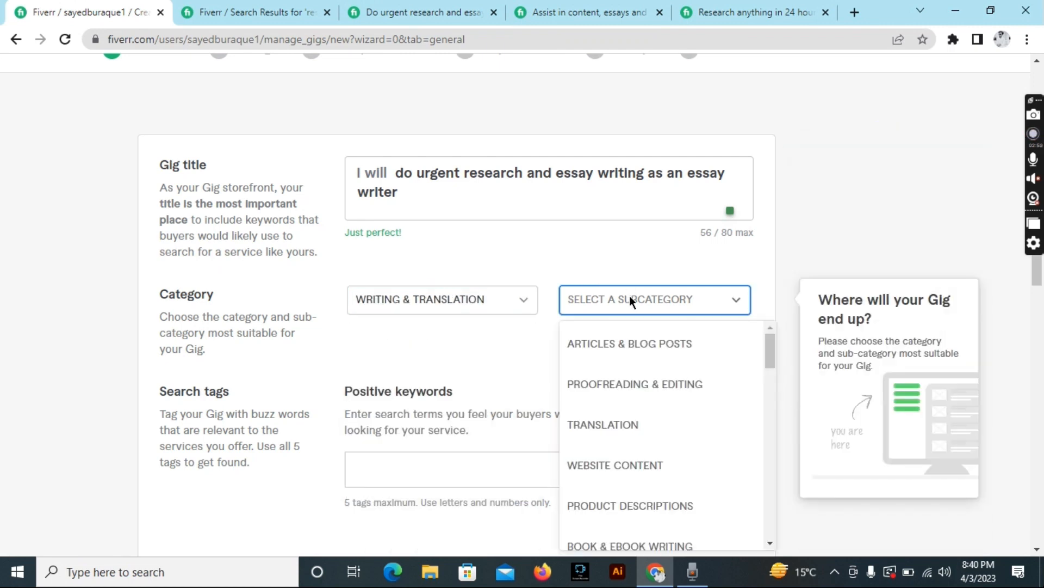
scroll(628, 460, "down", 2)
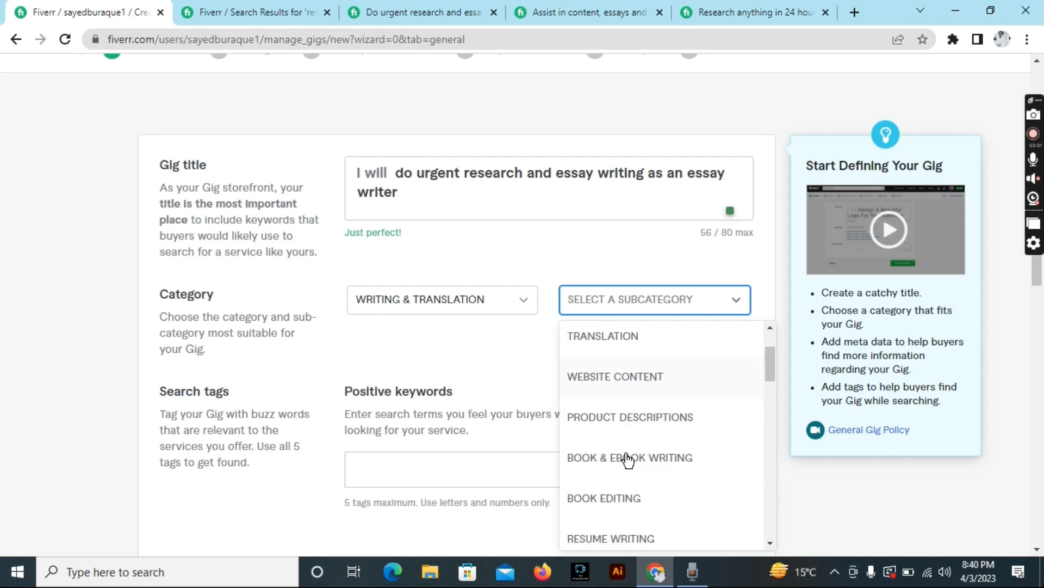
scroll(627, 460, "down", 8)
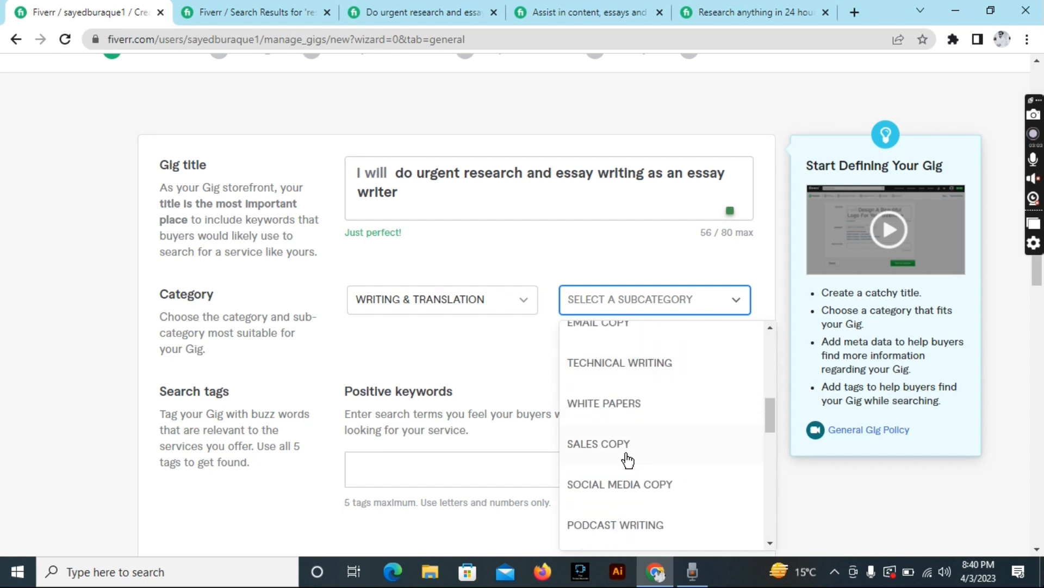
scroll(627, 460, "down", 15)
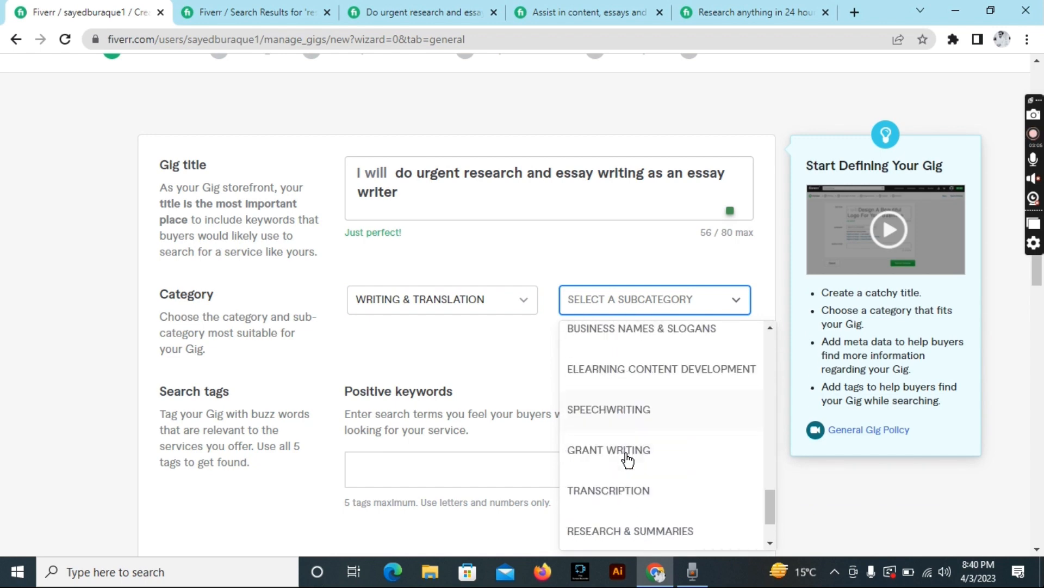
scroll(628, 459, "down", 2)
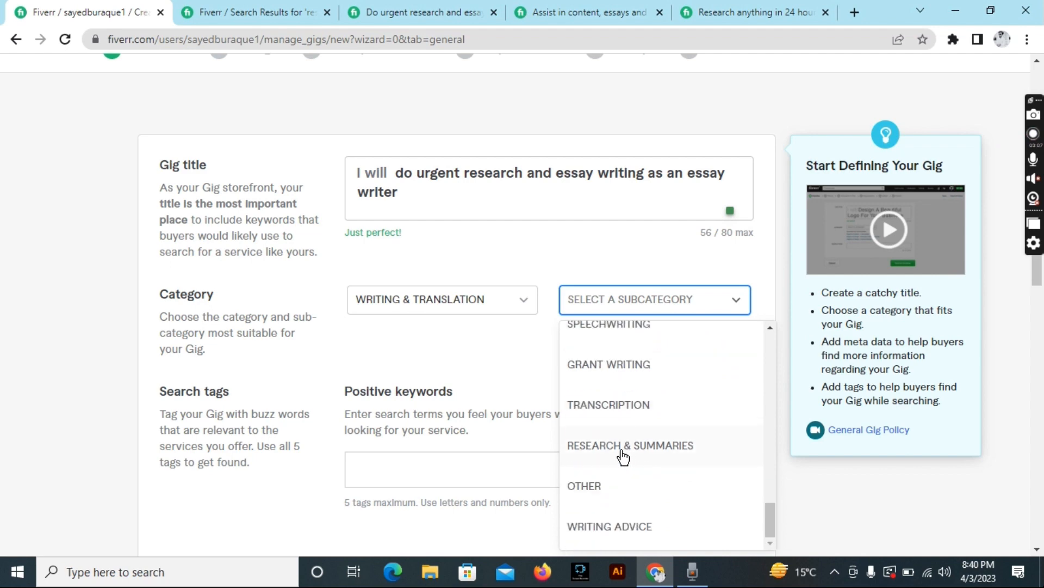
left_click(624, 448)
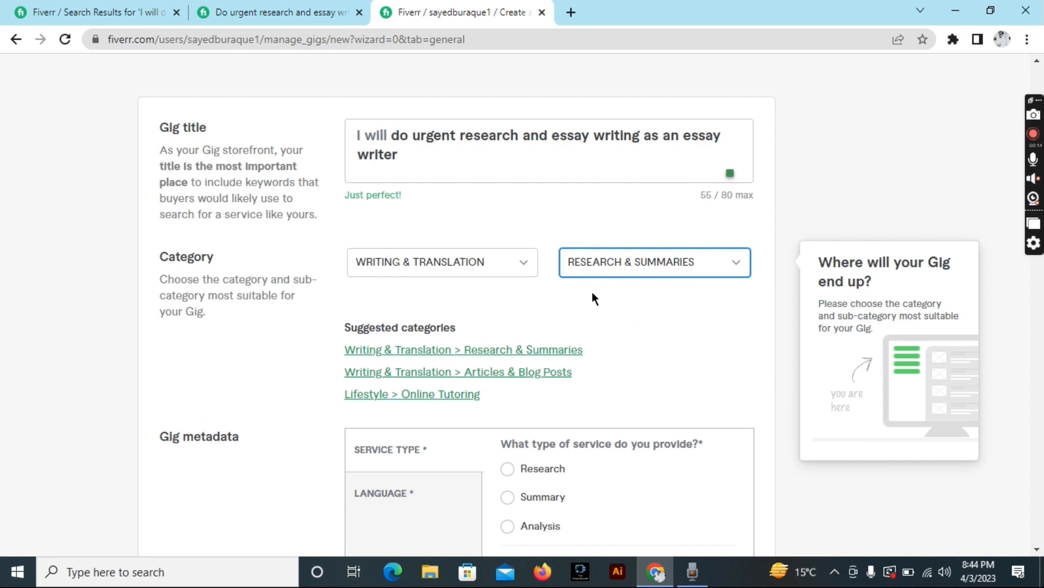
key("ctrl+shift+Tab")
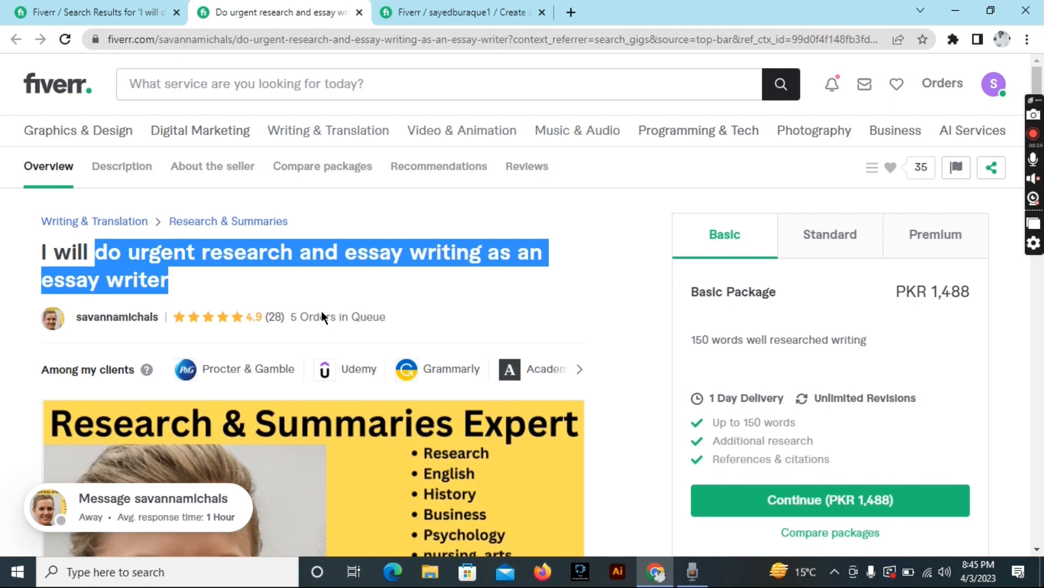
scroll(321, 317, "down", 15)
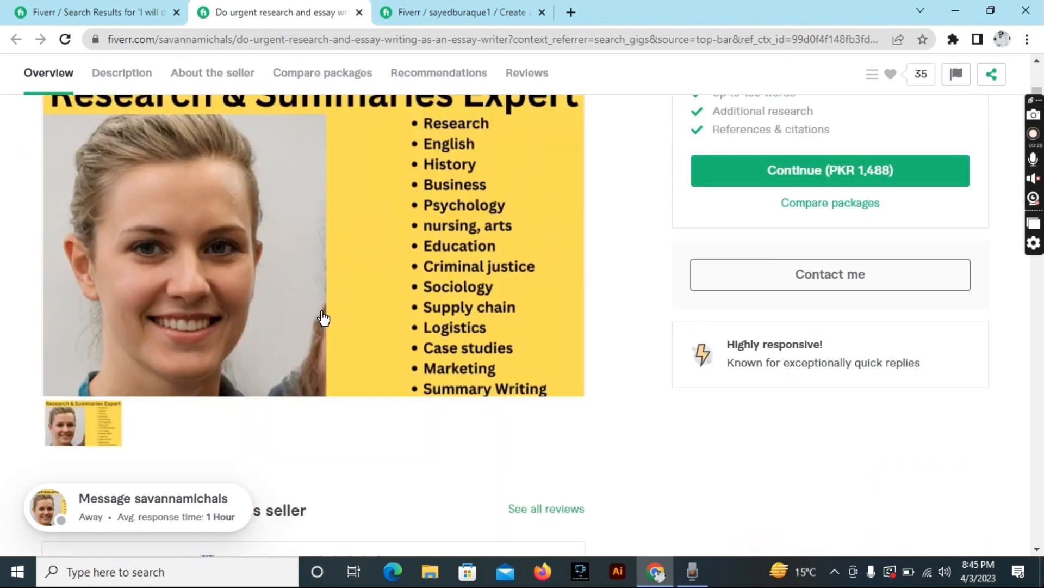
scroll(322, 317, "down", 2)
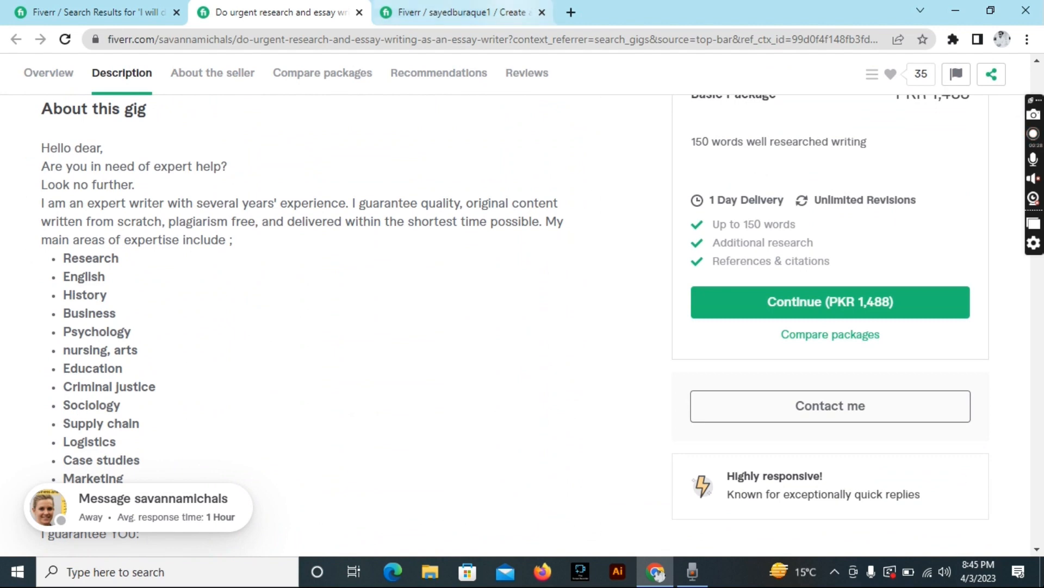
left_click(478, 12)
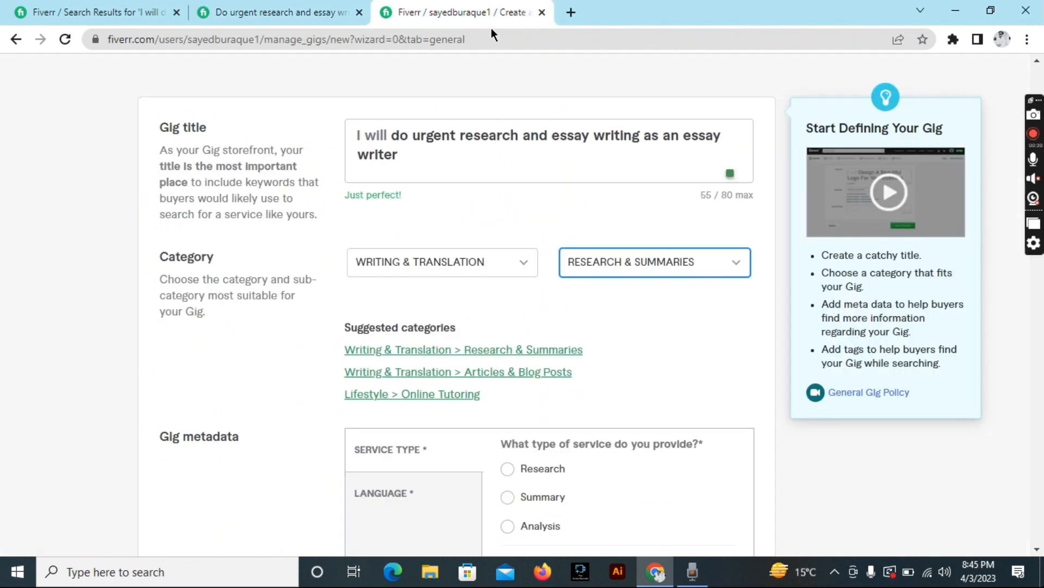
scroll(534, 246, "down", 3)
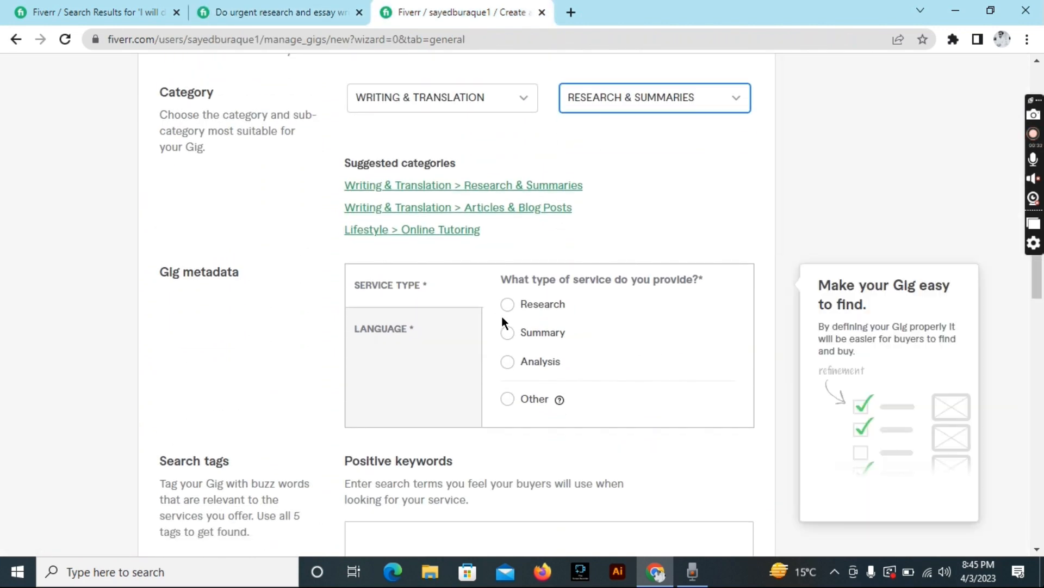
Choose Summary as the service type and tick English as a gig language.
left_click(507, 306)
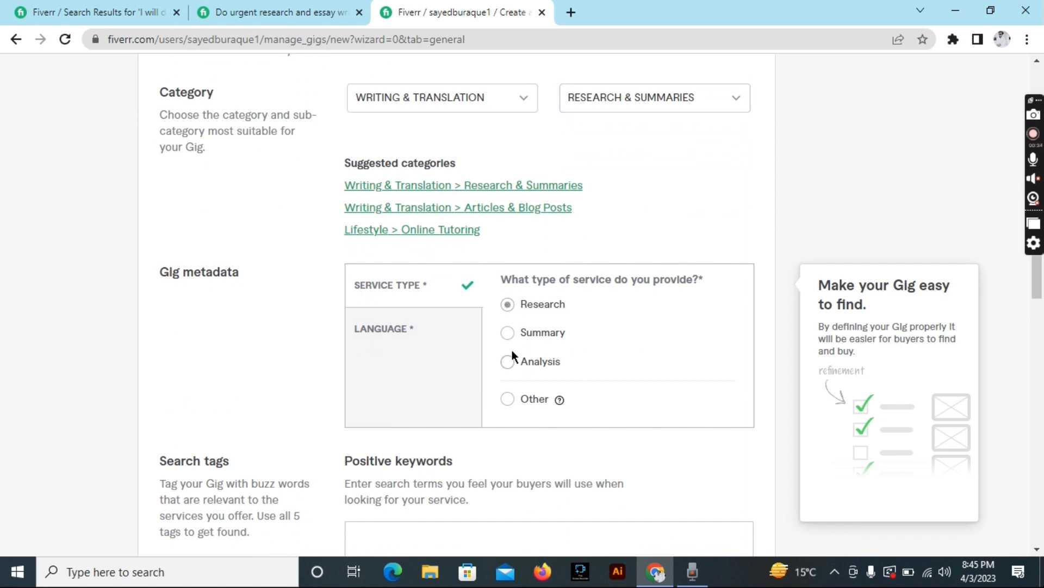
left_click(509, 334)
left_click(409, 329)
scroll(538, 351, "down", 3)
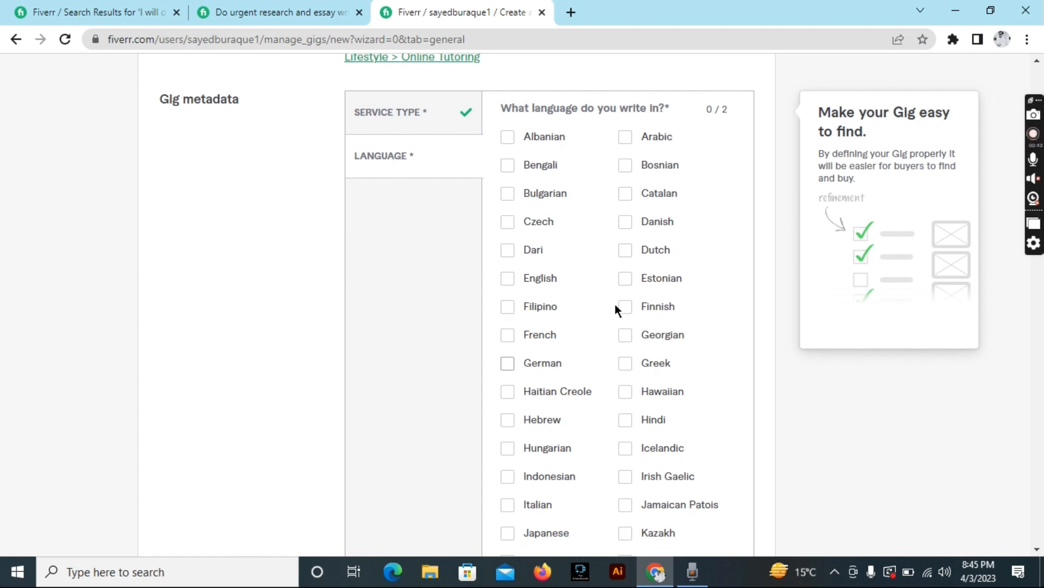
left_click(511, 284)
scroll(632, 383, "down", 2)
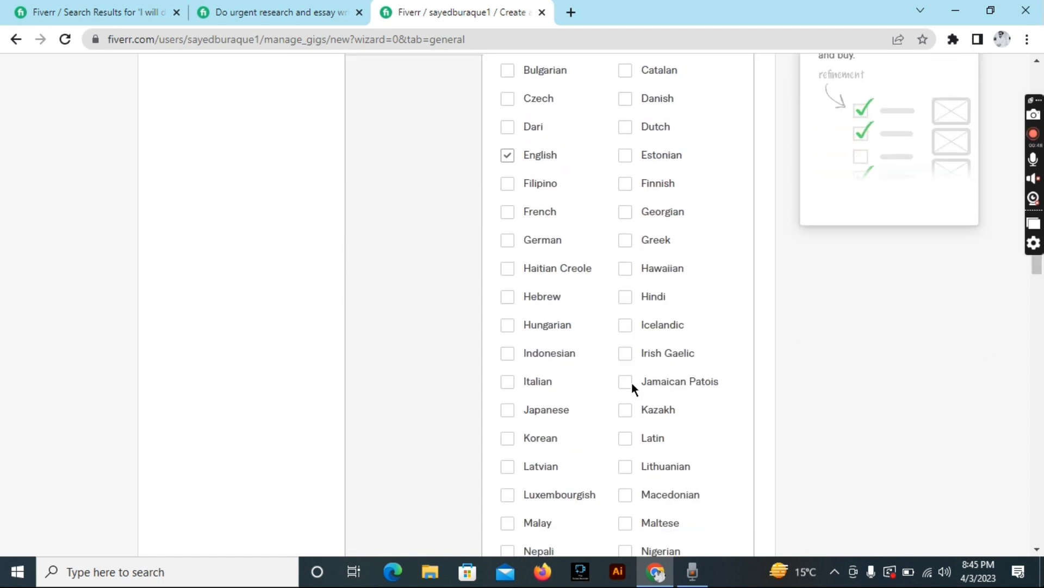
Make Urdu the second gig language instead of Hindi.
left_click(625, 298)
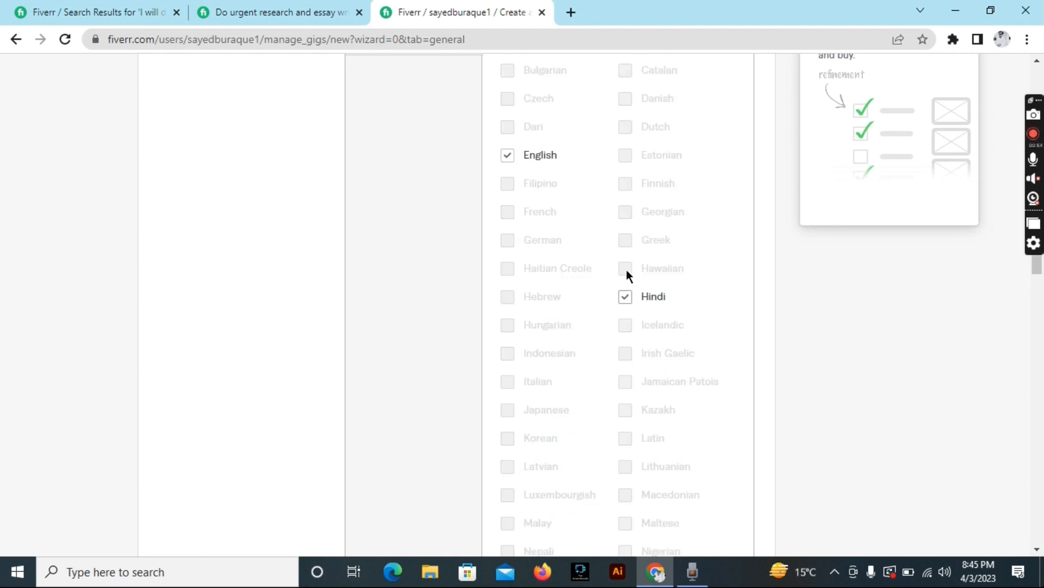
scroll(595, 304, "up", 2)
scroll(595, 303, "down", 2)
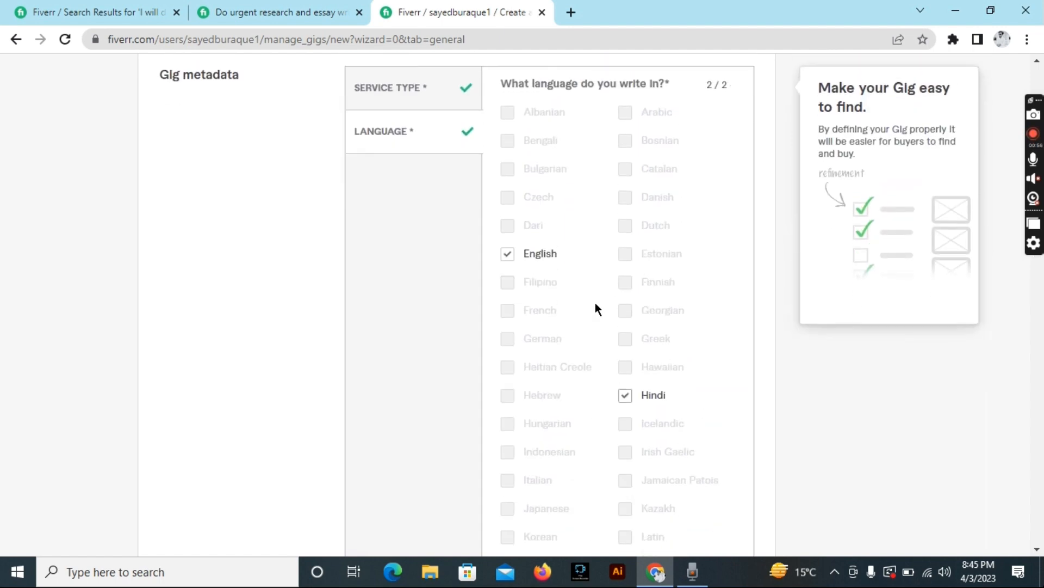
left_click(625, 326)
scroll(635, 386, "down", 6)
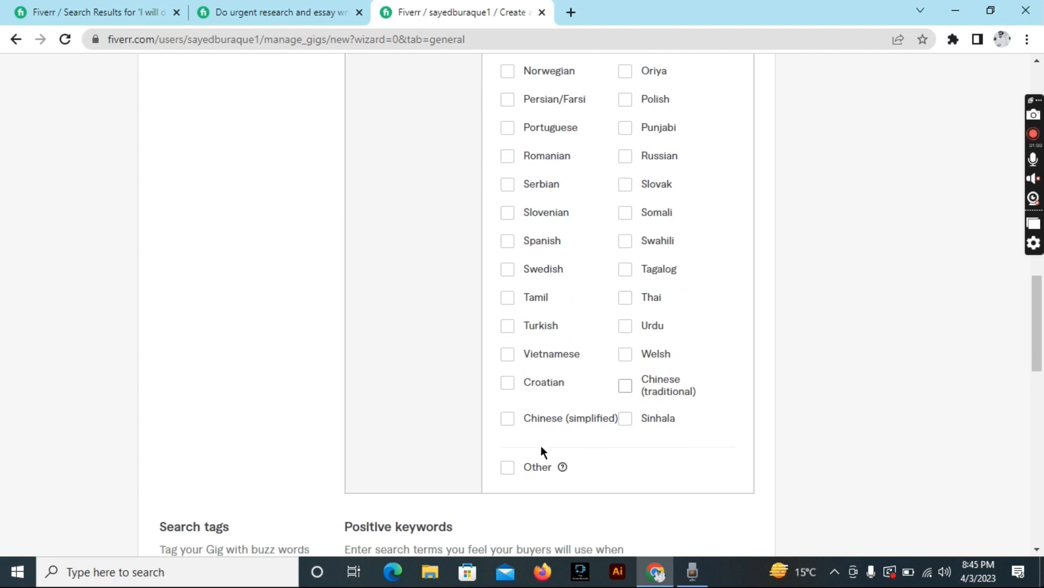
scroll(636, 257, "up", 1)
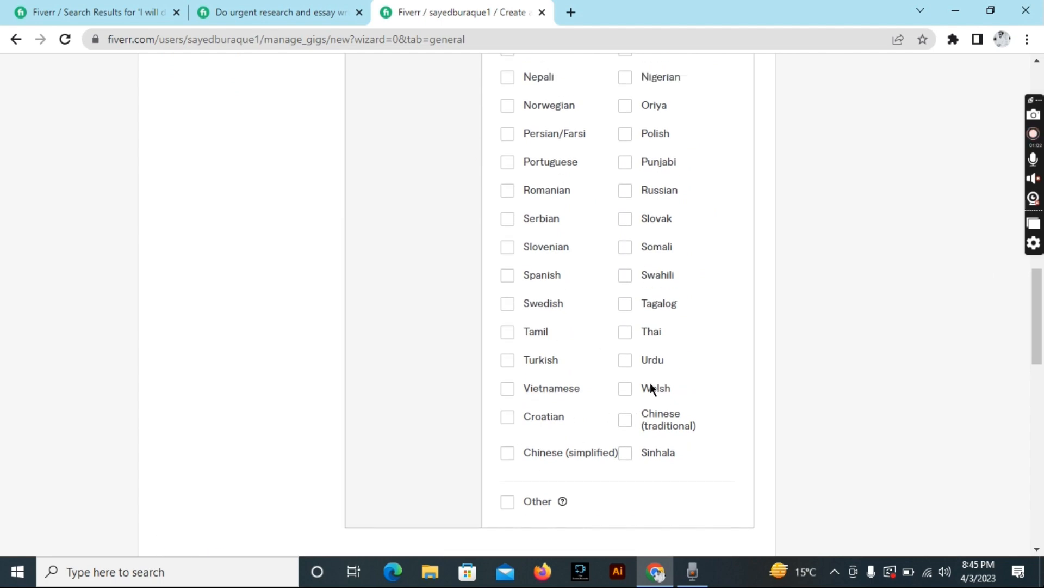
left_click(625, 361)
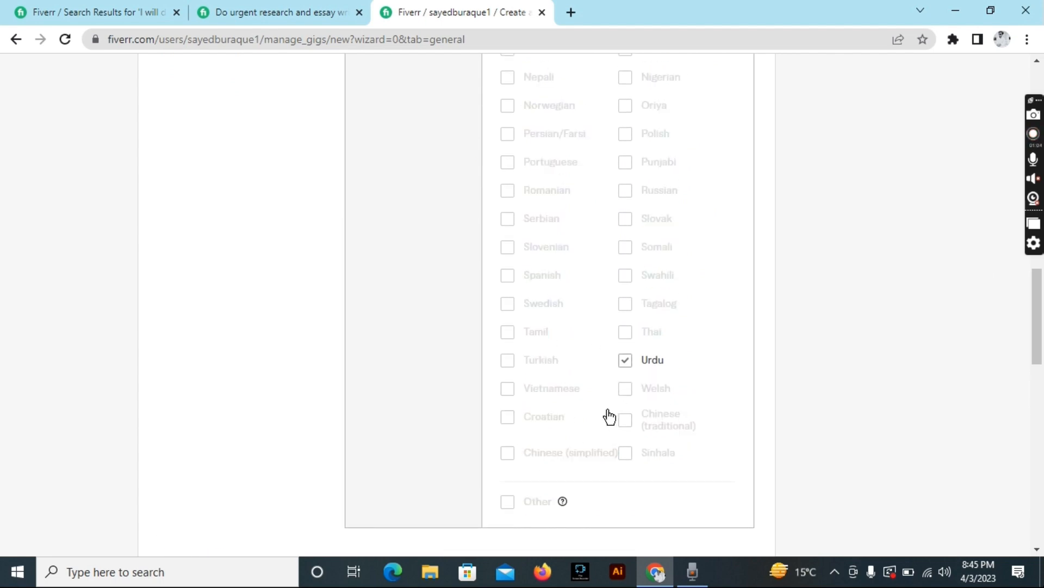
scroll(597, 413, "down", 8)
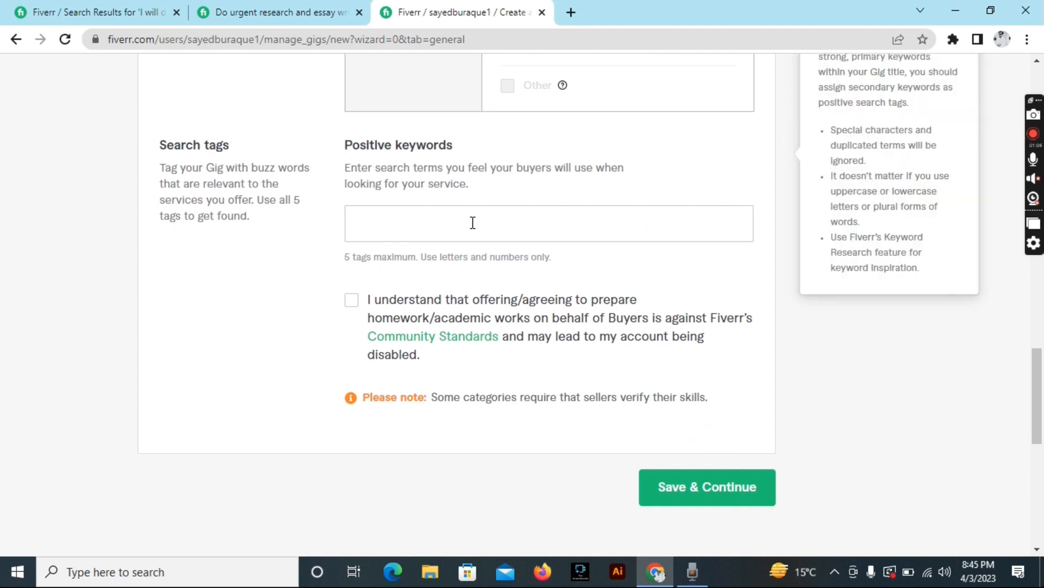
Add the search tags INCREASE, INTERNET RESEARCHER and SUMMARY.
left_click(472, 222)
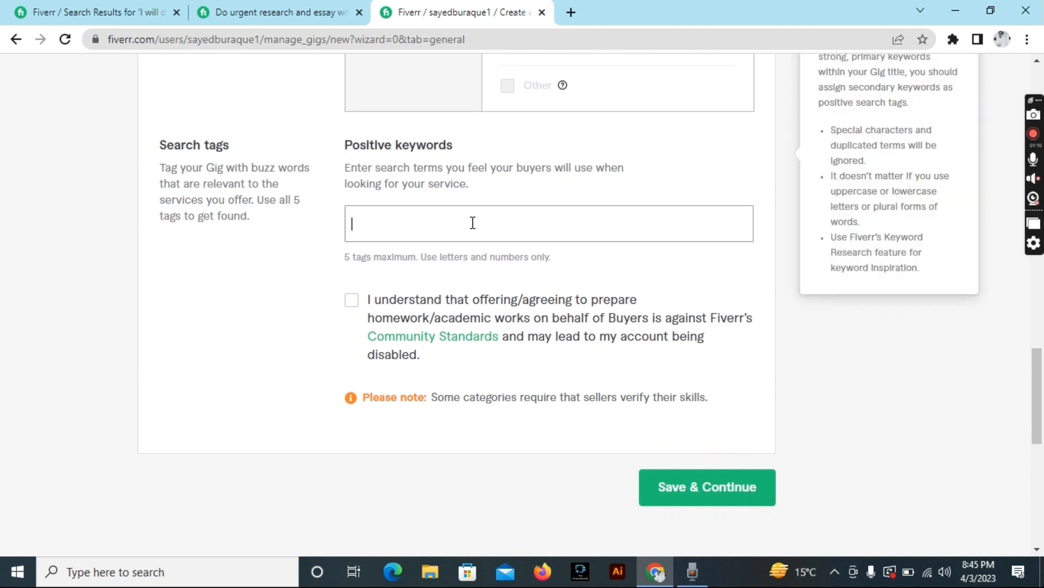
type("rea")
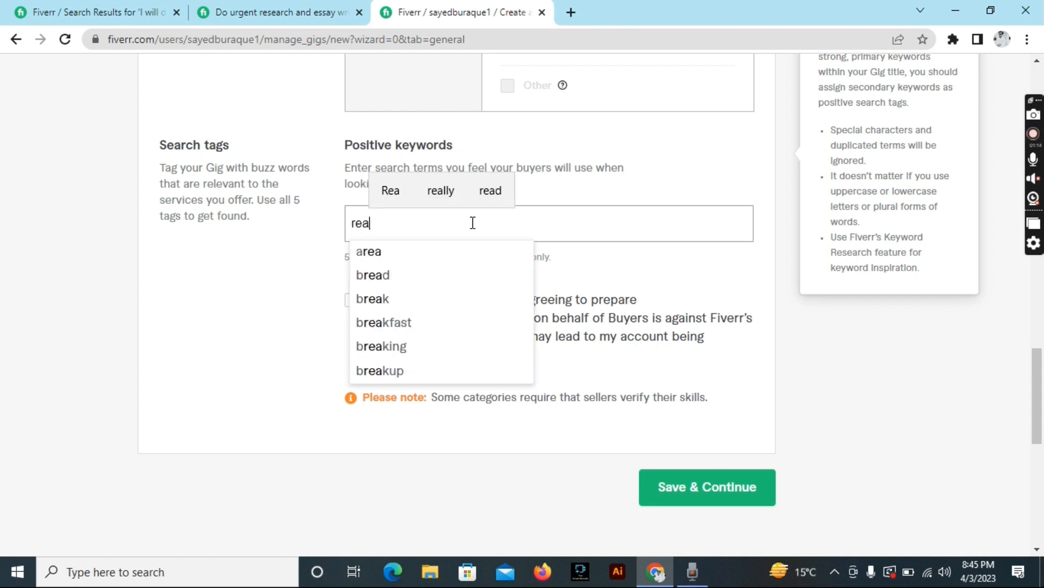
type("se")
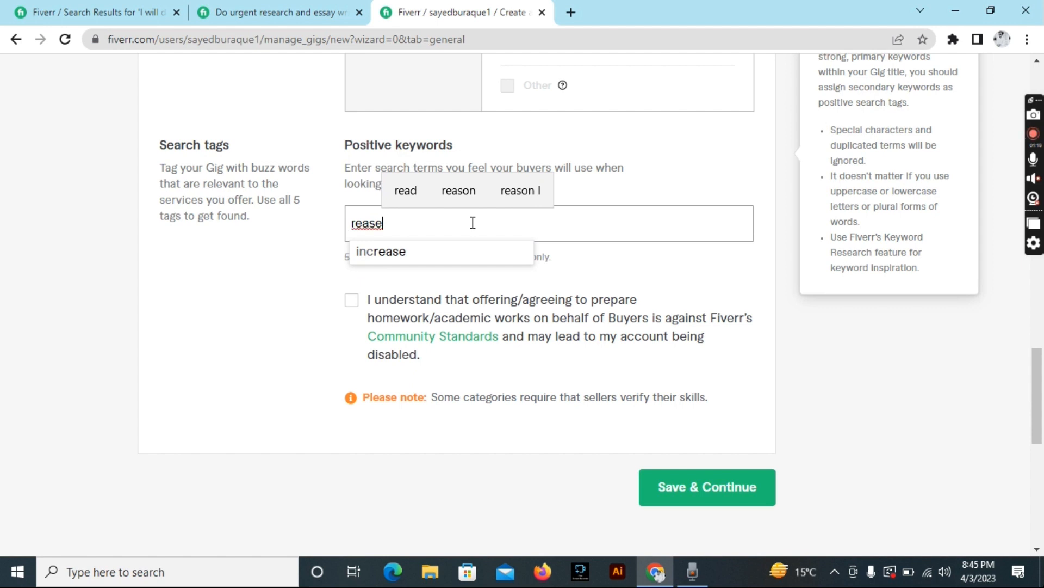
left_click(453, 252)
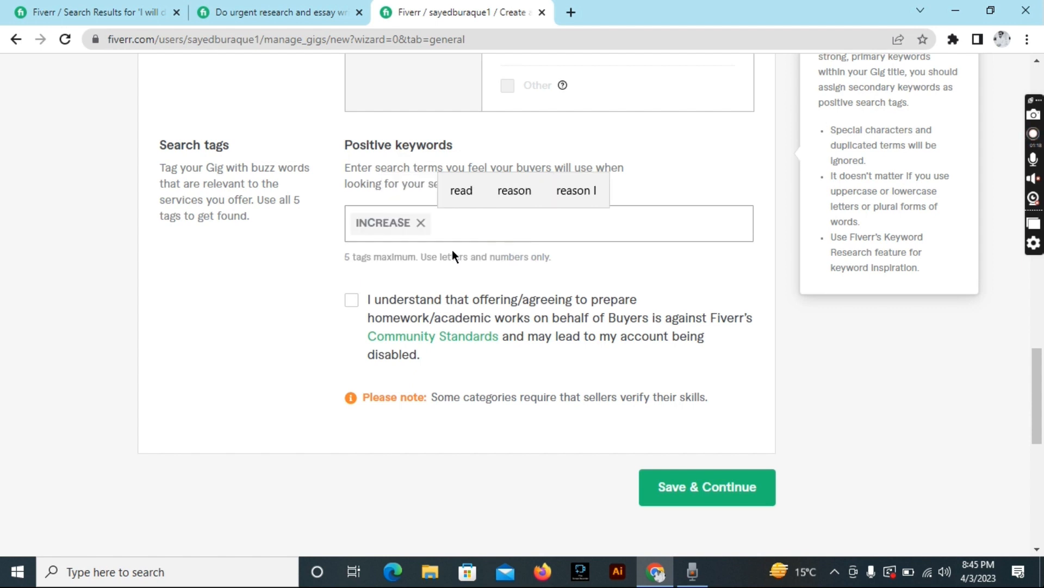
type("resear")
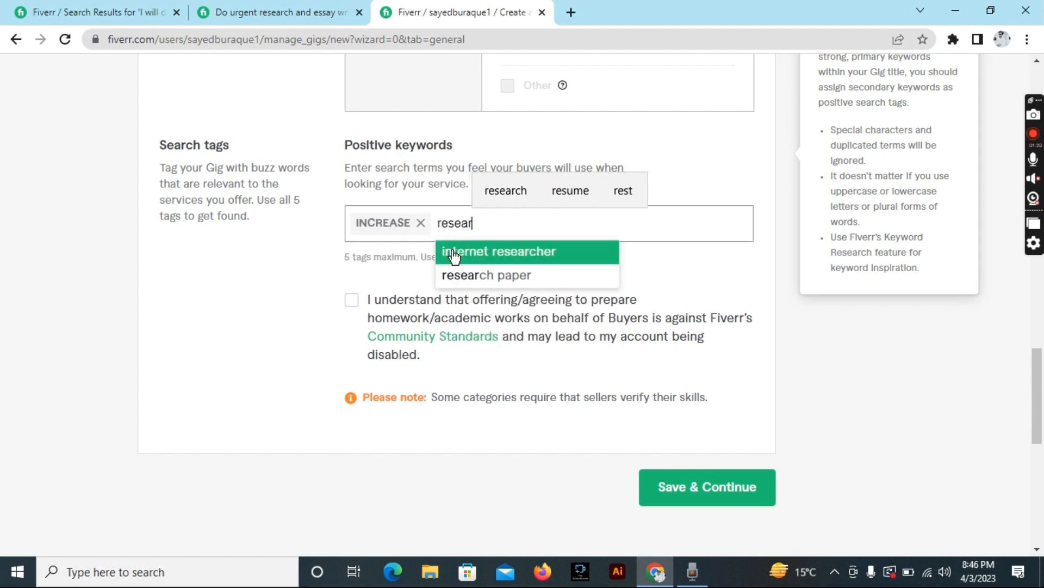
type("ch")
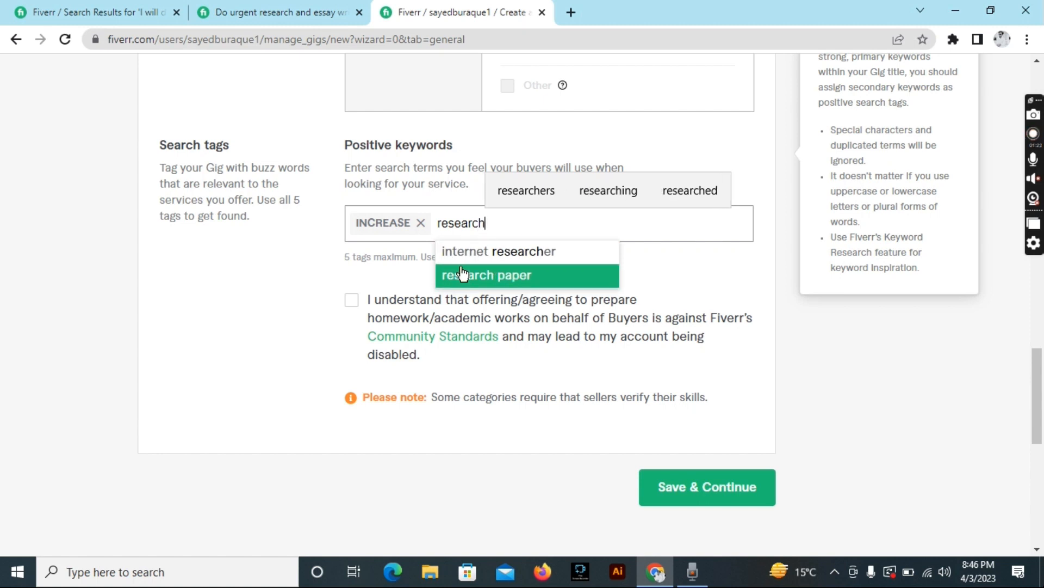
left_click(472, 251)
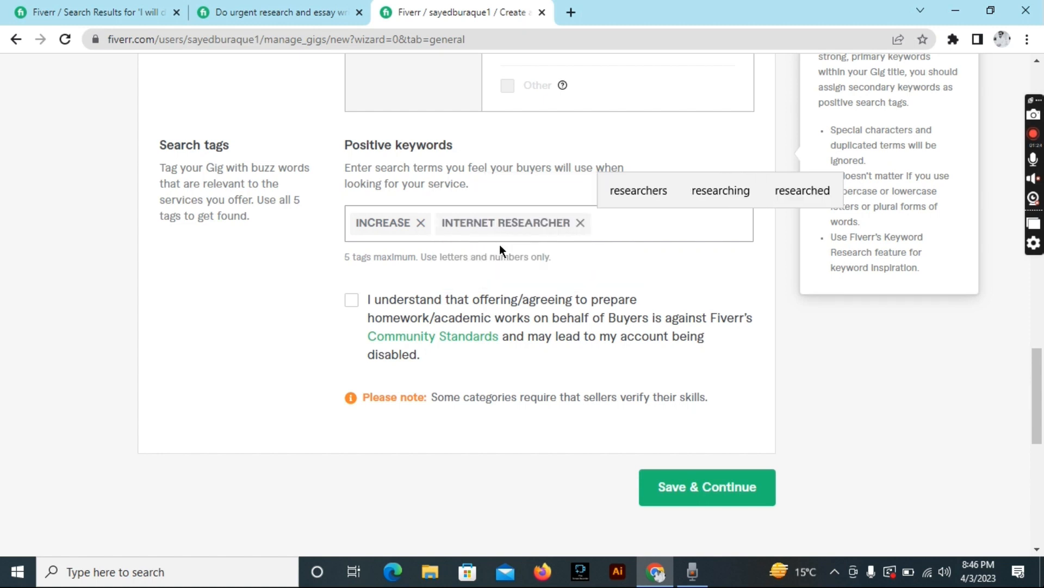
type("summary")
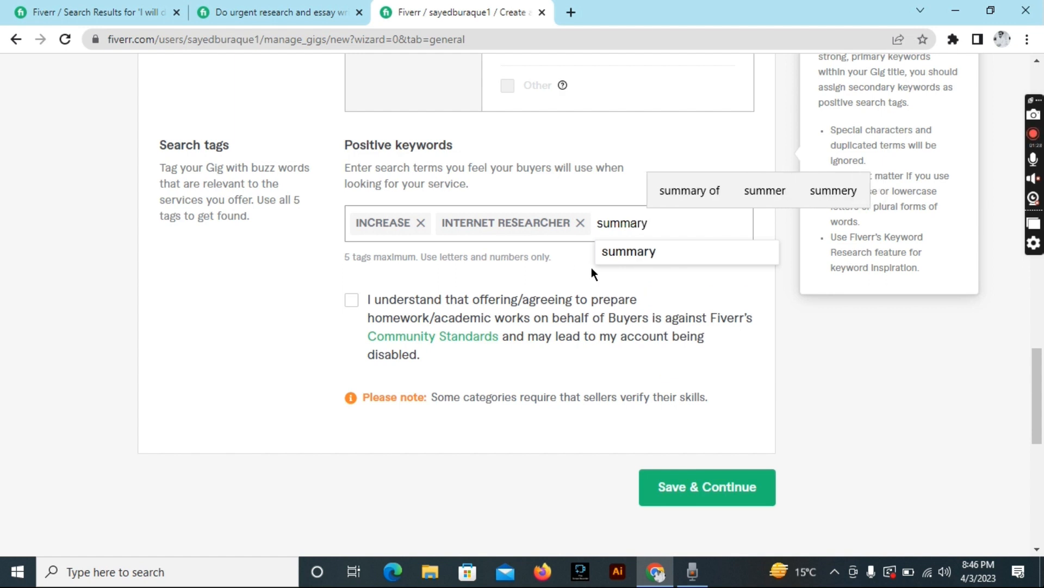
left_click(614, 254)
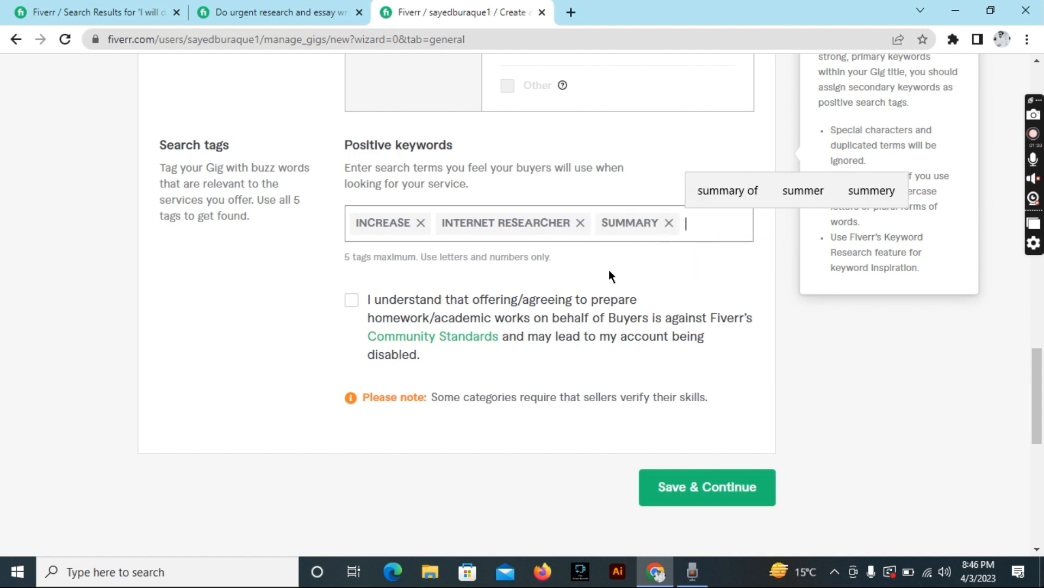
Add the tags ACADEMIC WRITING and ARTICLE REWRITER and accept the academic-work acknowledgement.
type("writi")
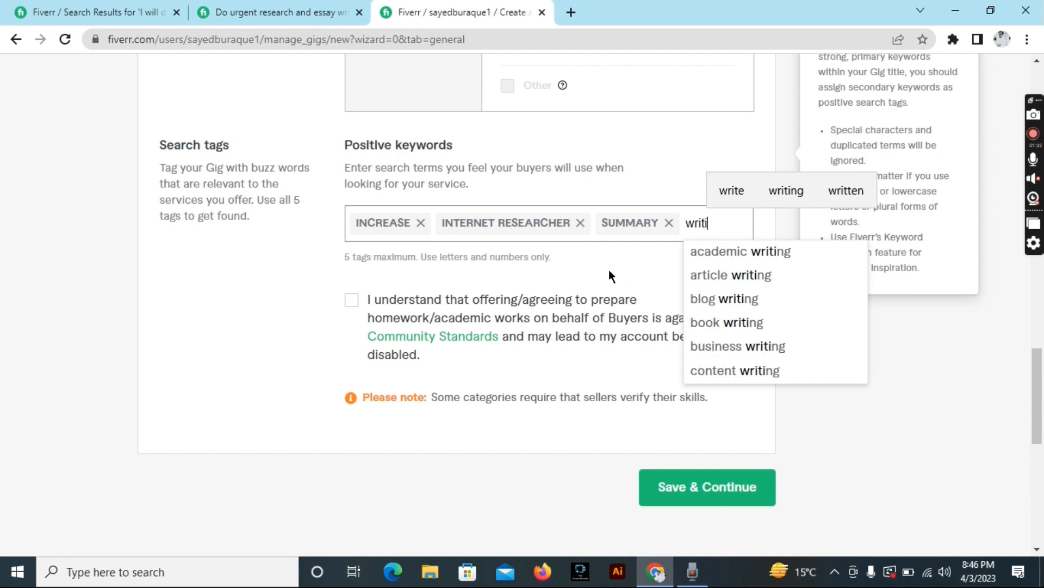
left_click(713, 252)
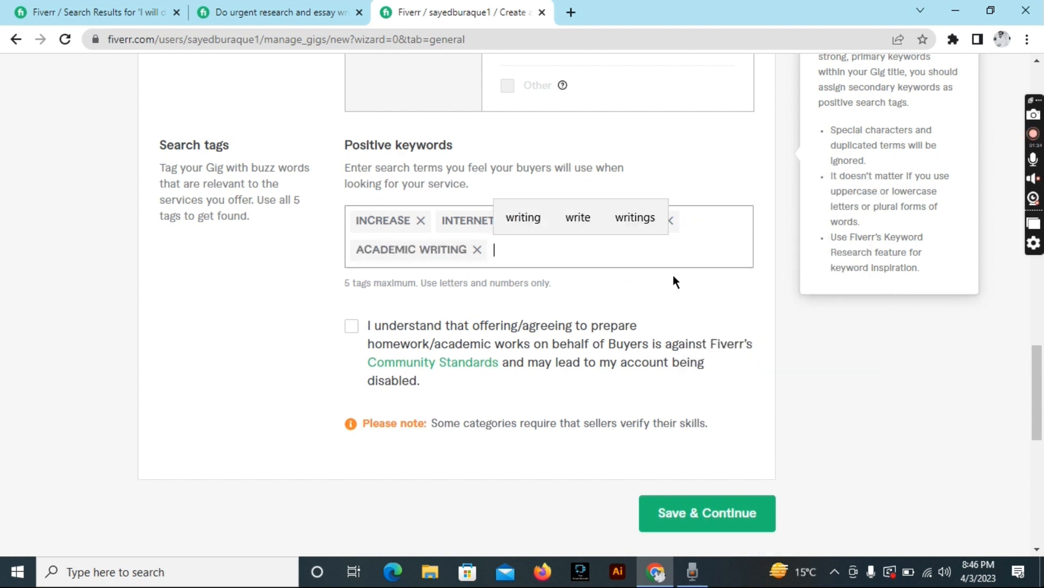
type("artic")
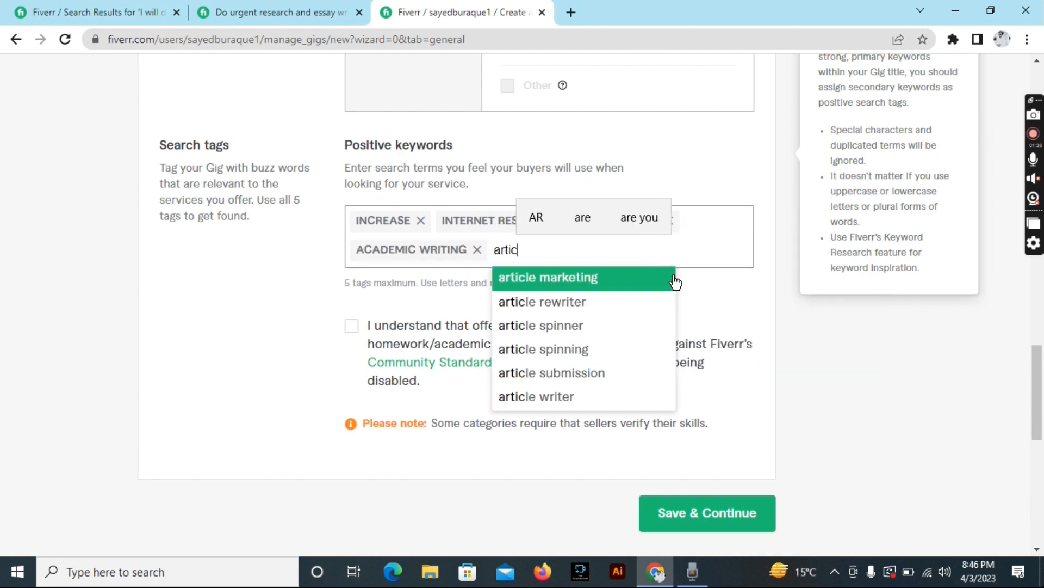
left_click(578, 303)
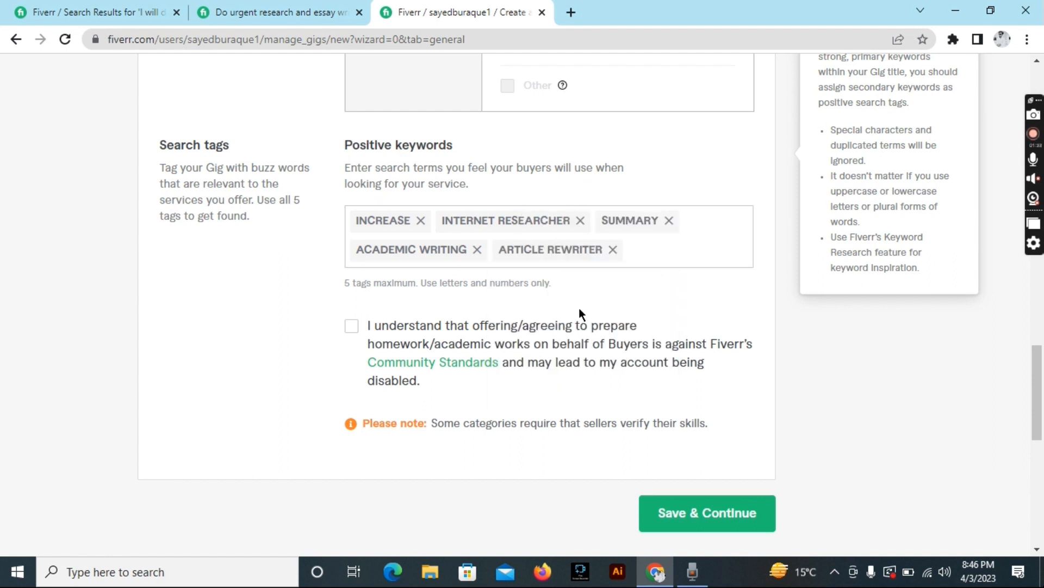
left_click(352, 328)
Save the overview, finish the Pricing guided tour, and return to the Packages table.
left_click(679, 513)
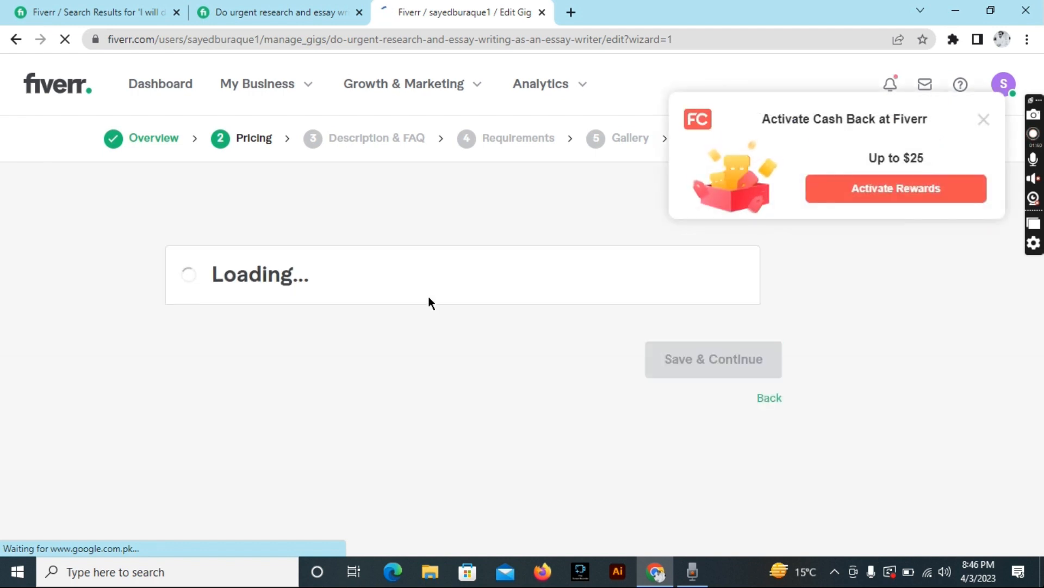
scroll(430, 302, "down", 5)
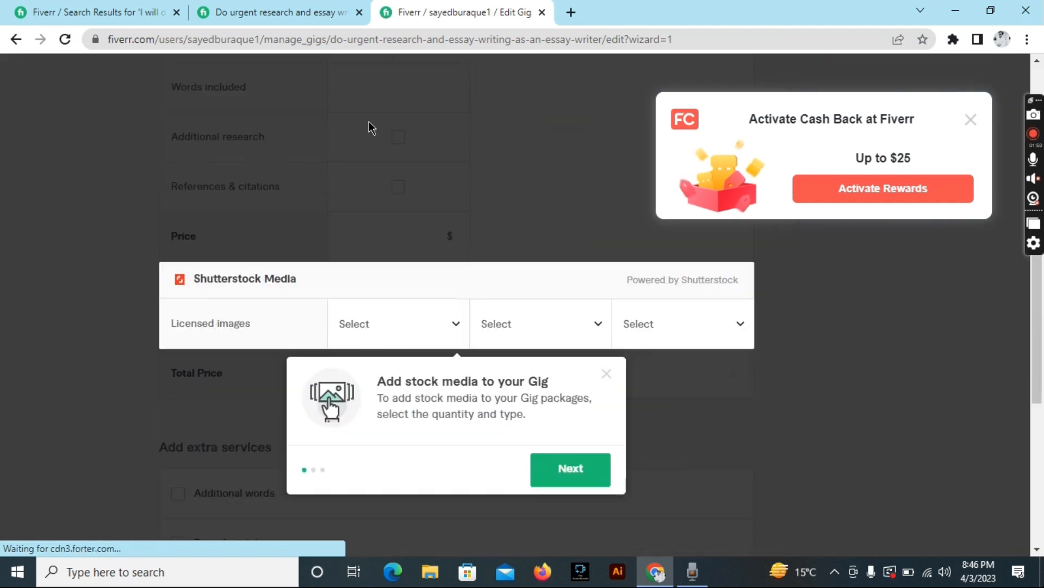
left_click(581, 357)
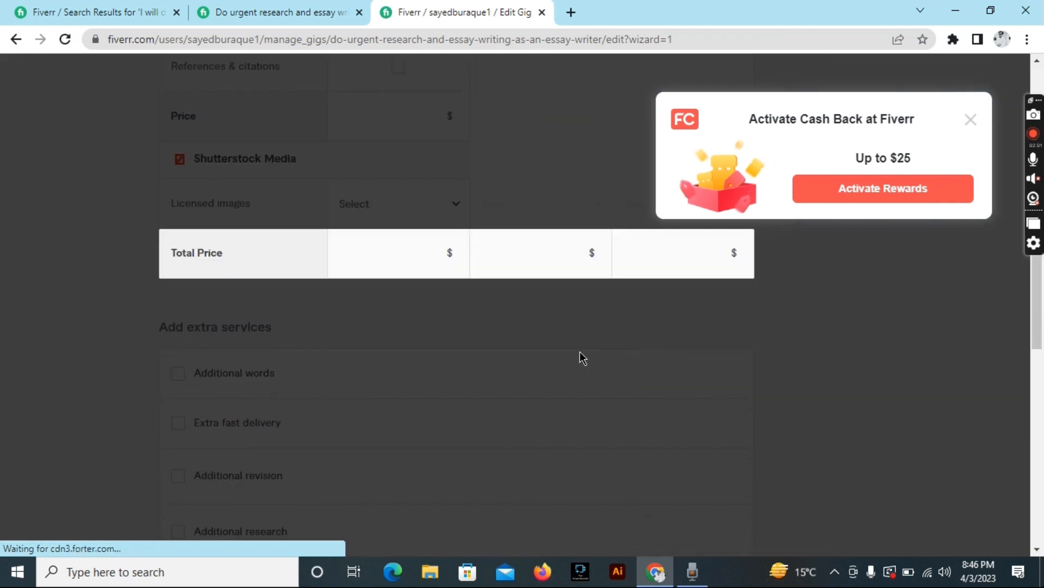
left_click(560, 365)
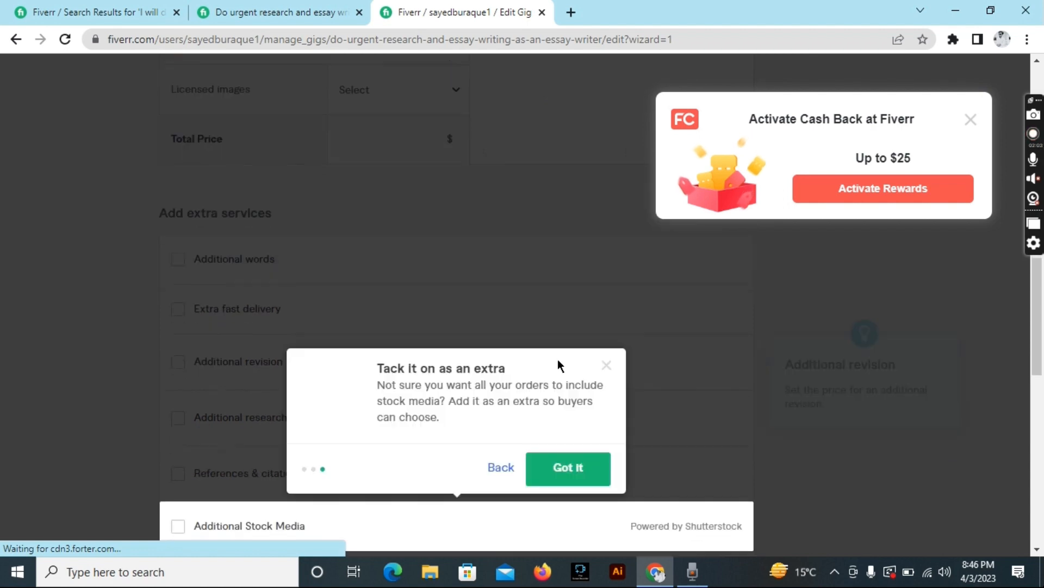
left_click(568, 354)
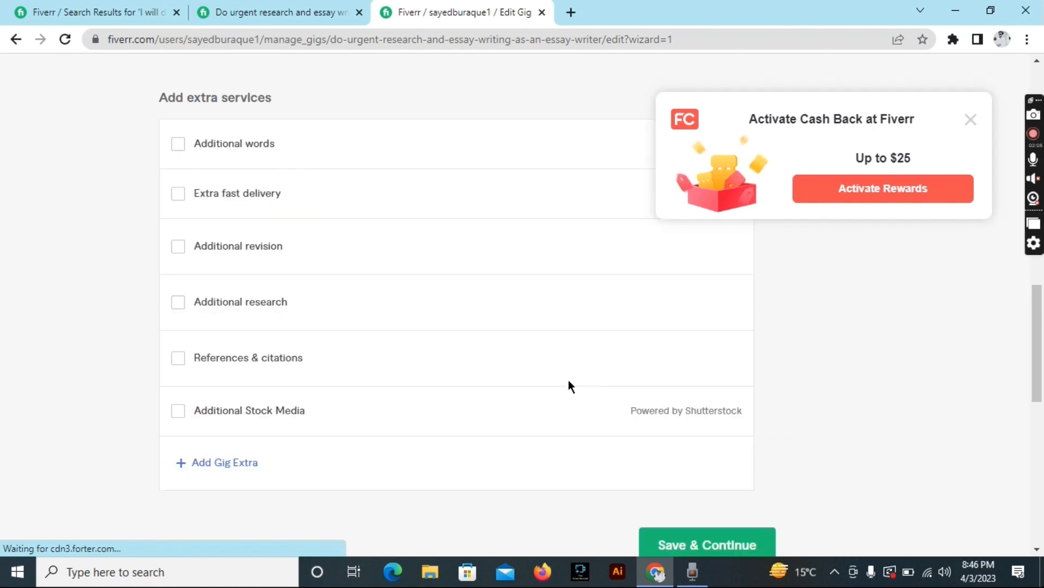
scroll(425, 278, "up", 3)
scroll(424, 273, "up", 10)
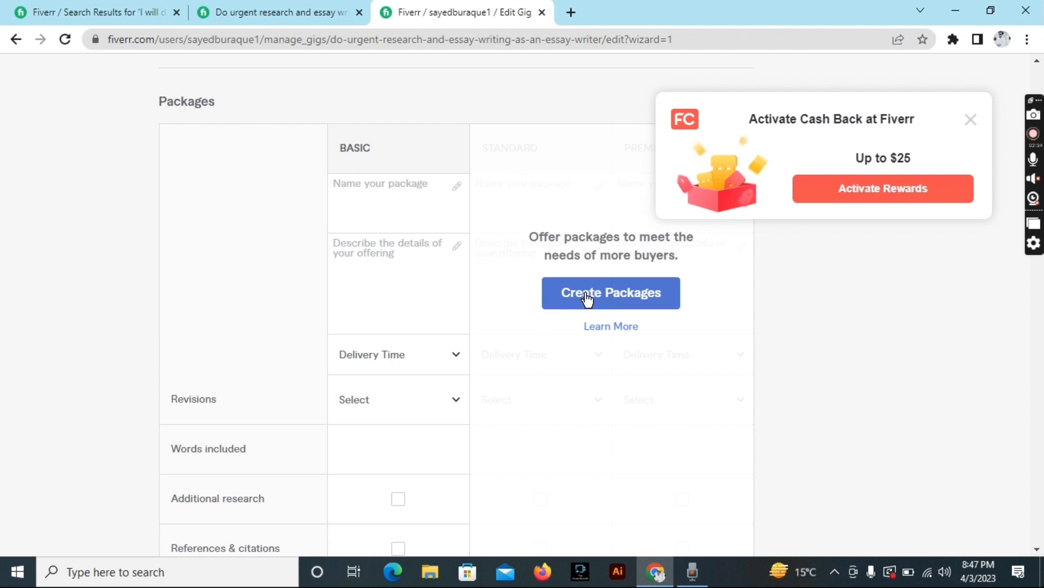
Enable three packages and name the Basic package 'BASIC PACKAGE' from the reference gig.
left_click(587, 298)
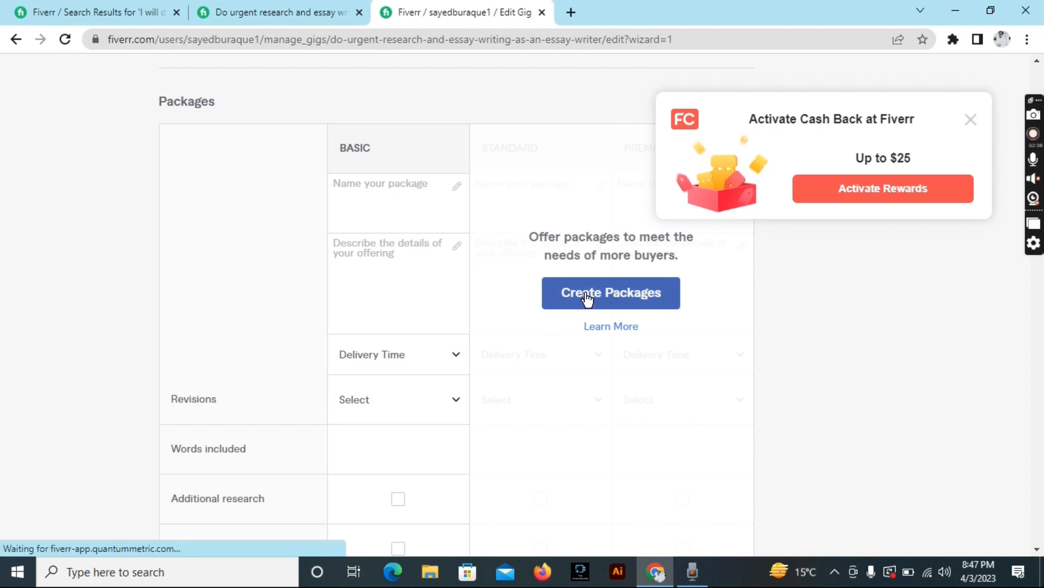
key("ctrl+shift+Tab")
scroll(293, 191, "down", 20)
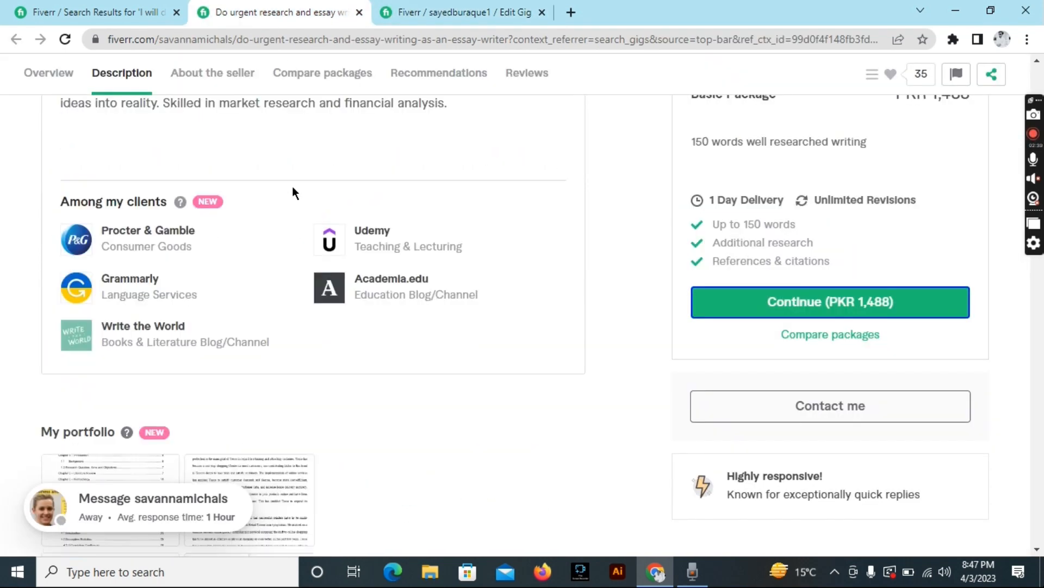
scroll(293, 187, "up", 2)
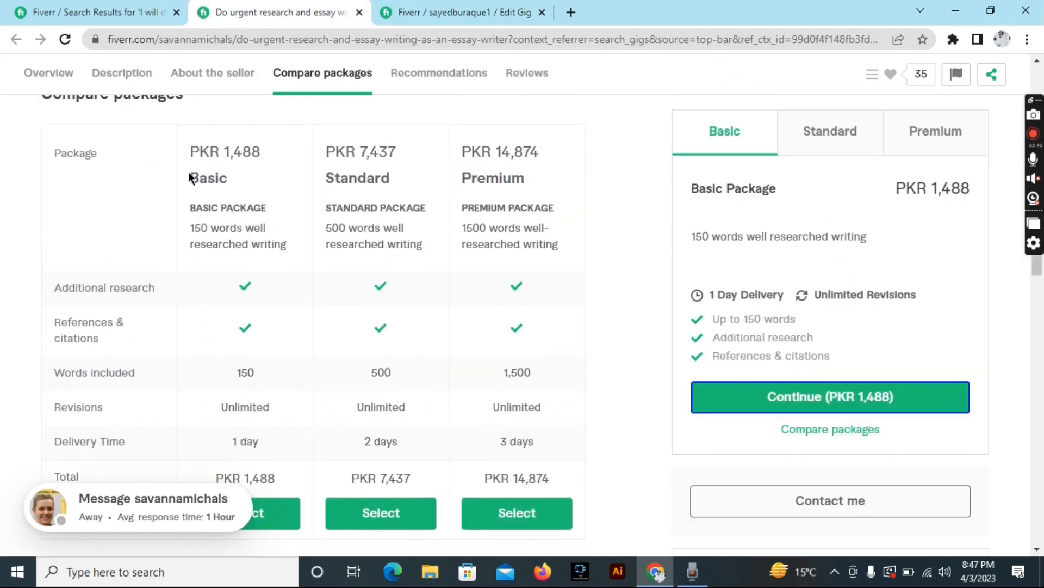
left_click_drag(186, 210, 278, 212)
key("ctrl+c")
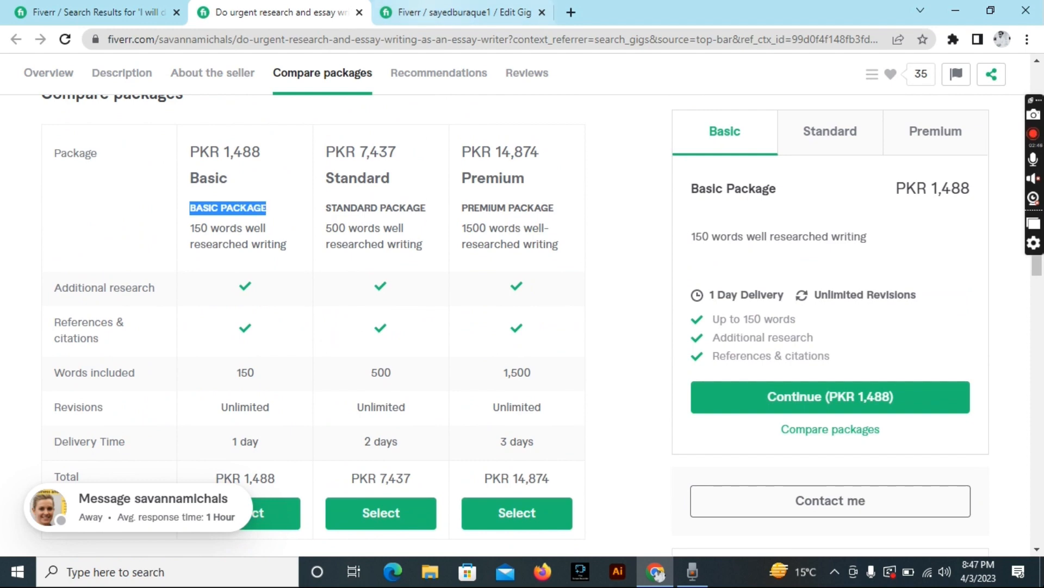
left_click(457, 12)
left_click(375, 182)
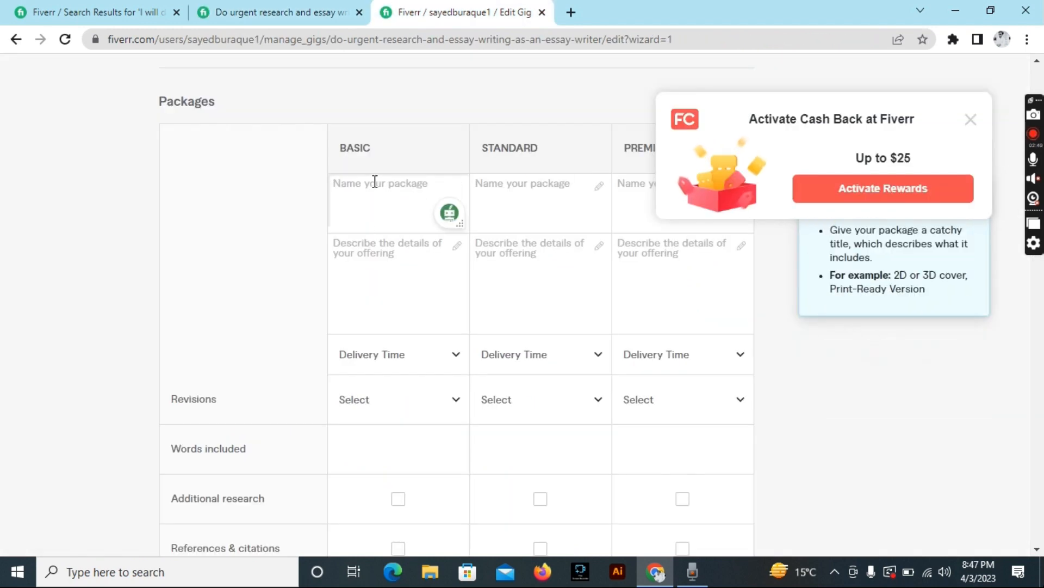
key("ctrl+v")
Name the Standard package 'STANDARD PACKAGE', copied from the reference gig.
left_click(275, 12)
left_click(325, 206)
left_click_drag(325, 205, 433, 204)
key("ctrl+c")
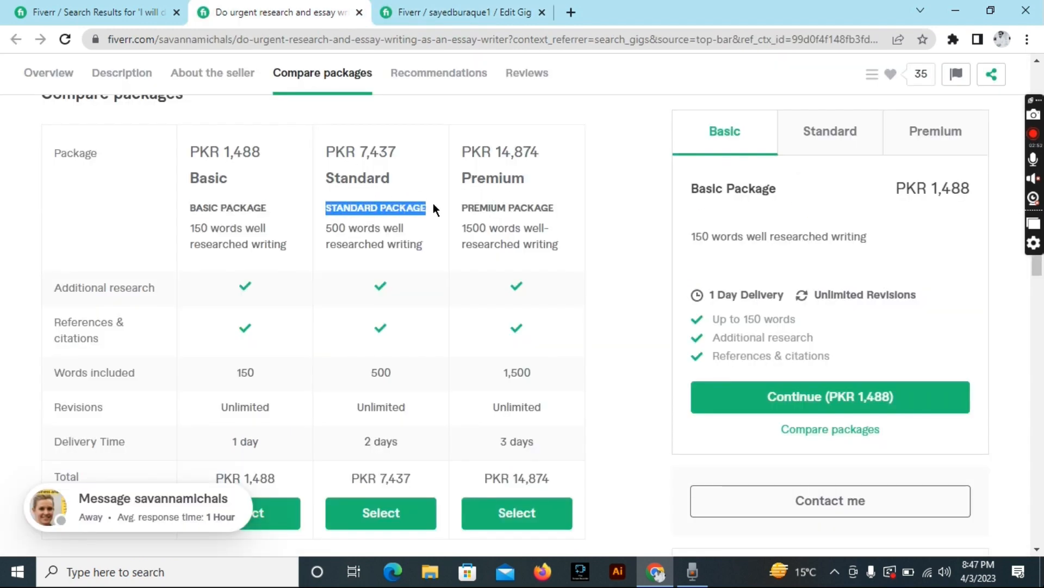
left_click(457, 12)
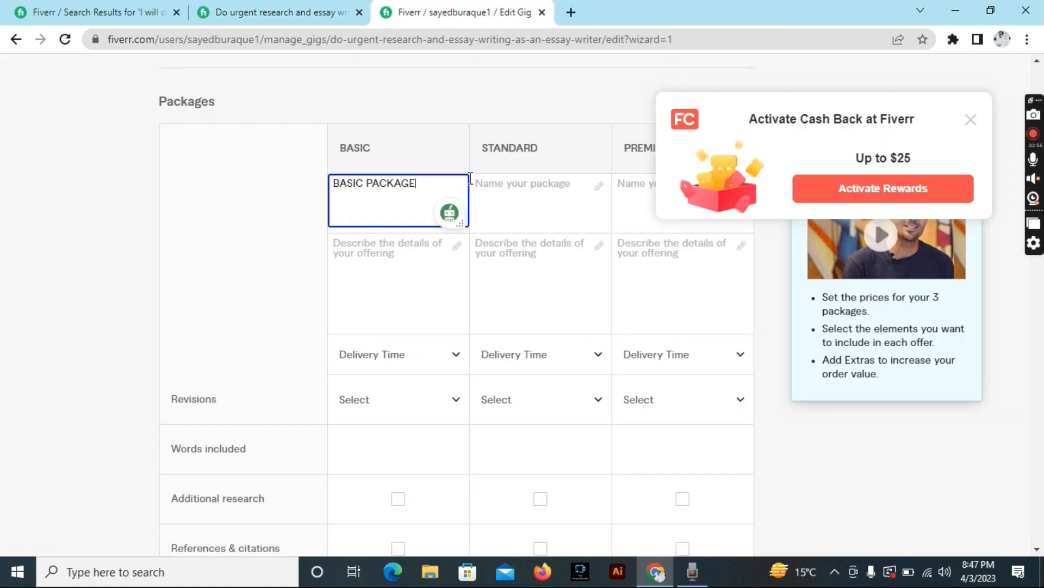
left_click(512, 195)
key("ctrl+v")
Name the Premium package 'PREMIUM PACKAGE', dismissing the Cash Back popup.
left_click(275, 12)
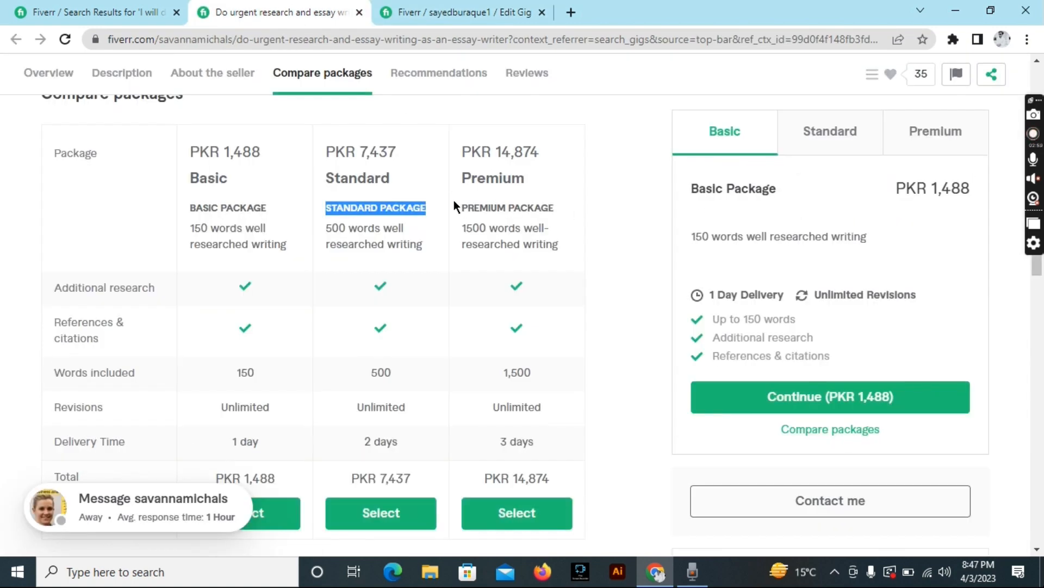
left_click_drag(459, 206, 562, 207)
key("ctrl+c")
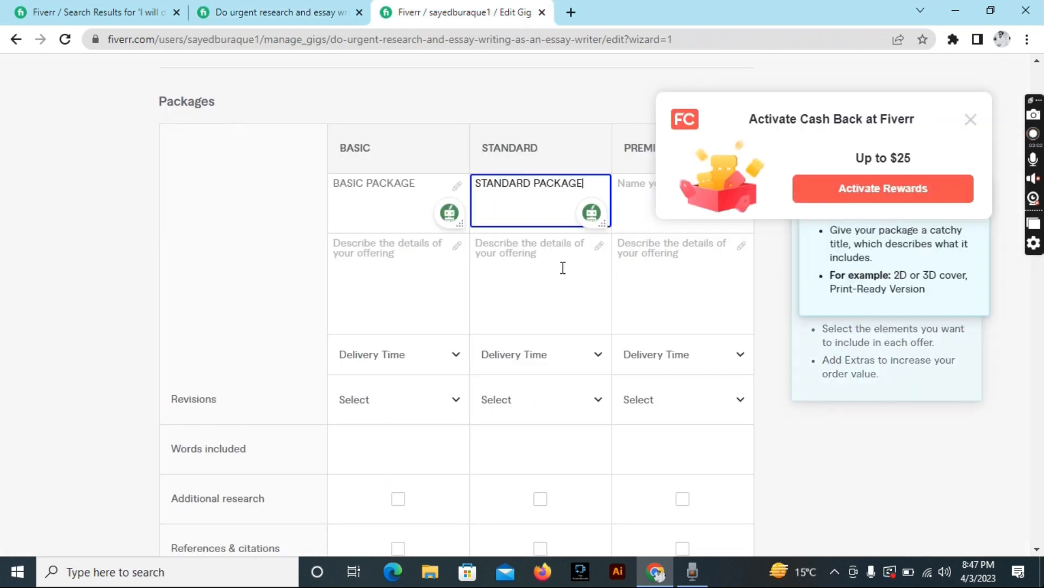
left_click(461, 13)
left_click(645, 206)
left_click(970, 121)
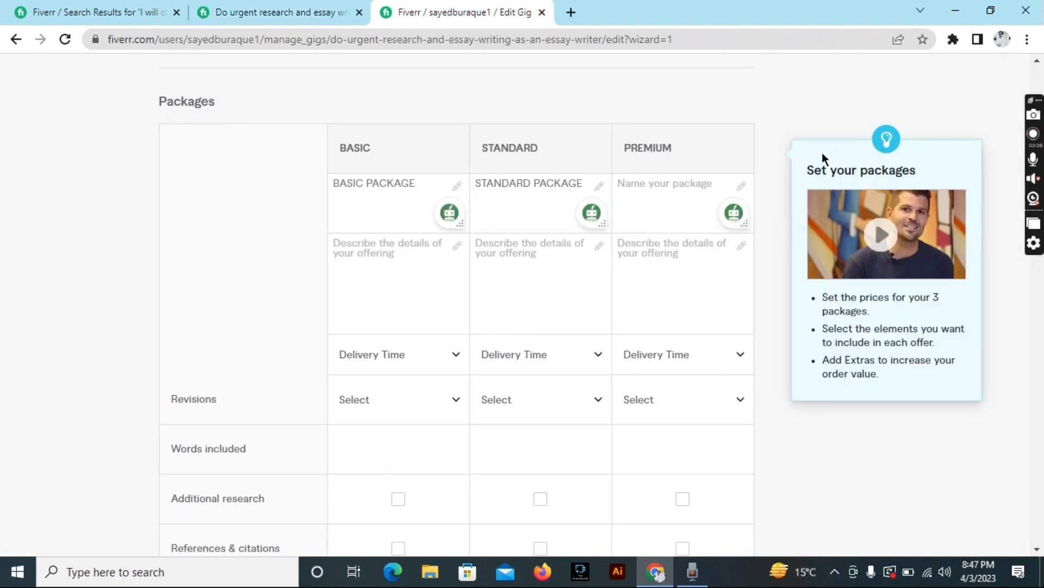
left_click(637, 179)
key("ctrl+v")
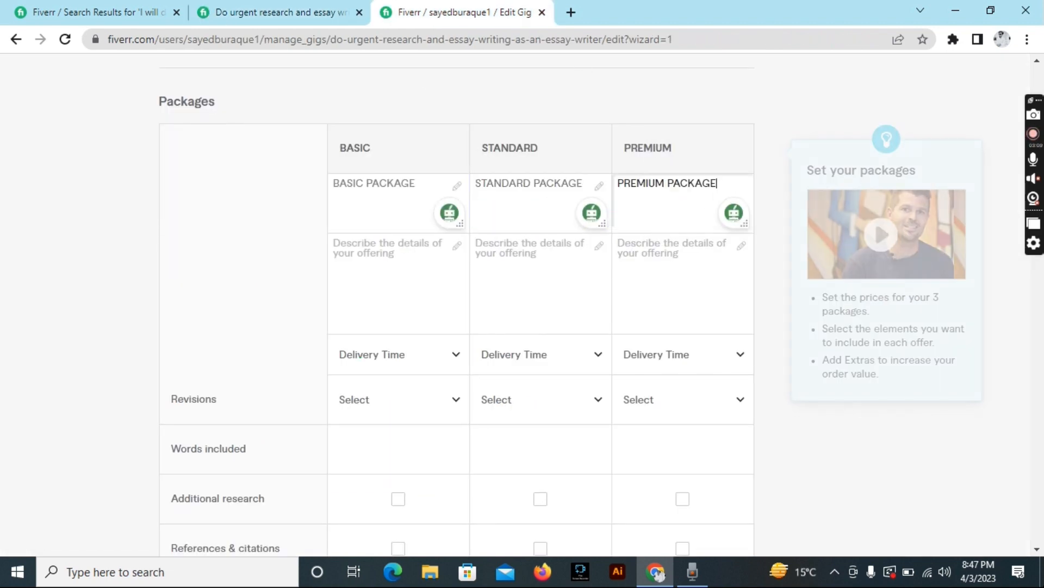
Describe the Basic package as 150 words well researched writing.
key("ctrl+shift+Tab")
left_click_drag(192, 218, 279, 249)
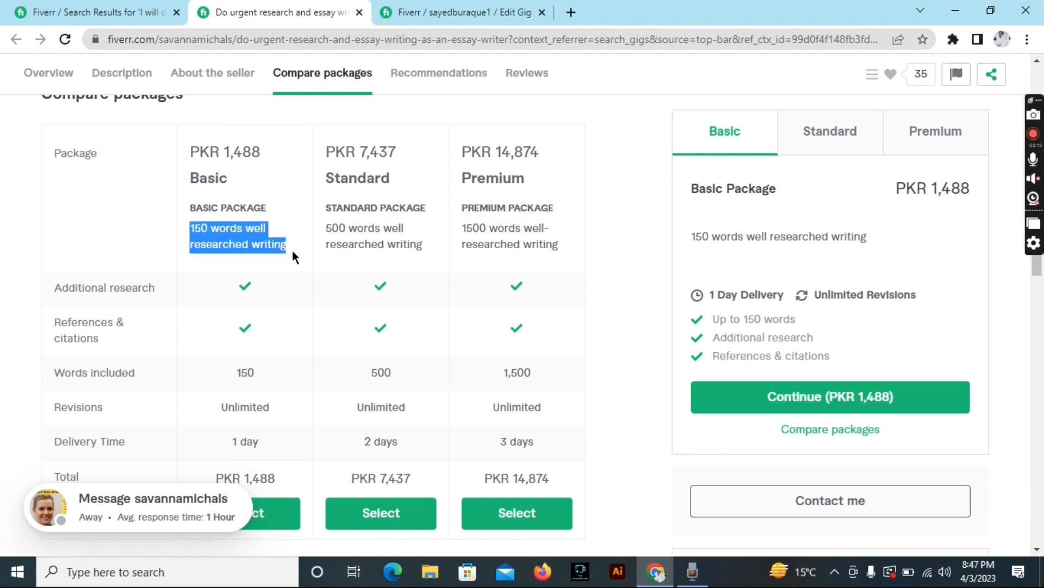
key("ctrl+c")
key("ctrl+Tab")
left_click(390, 249)
key("ctrl+v")
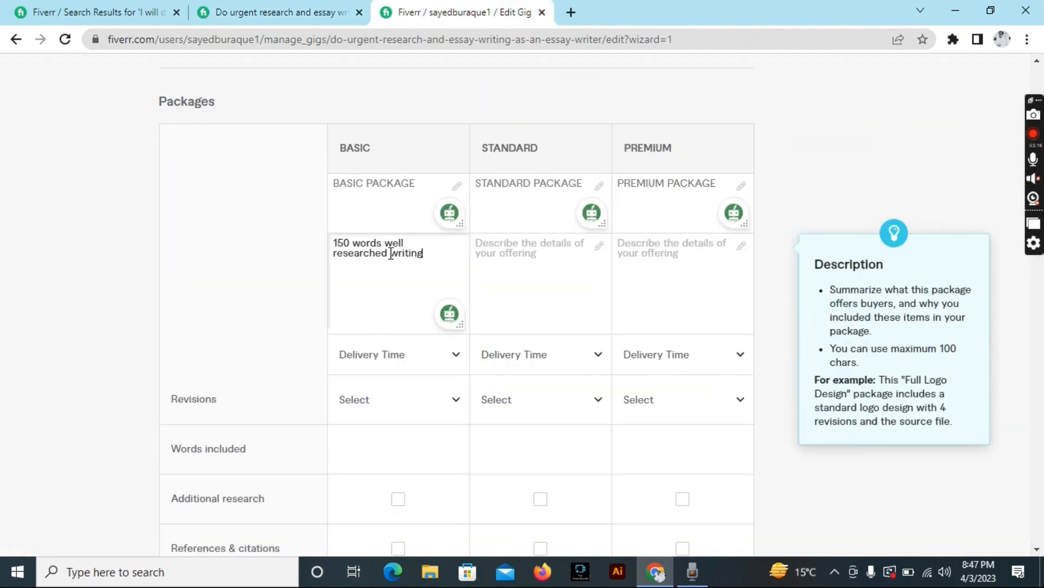
Describe the Standard package as 500 words well researched writing.
key("ctrl+shift+Tab")
left_click_drag(326, 228, 438, 251)
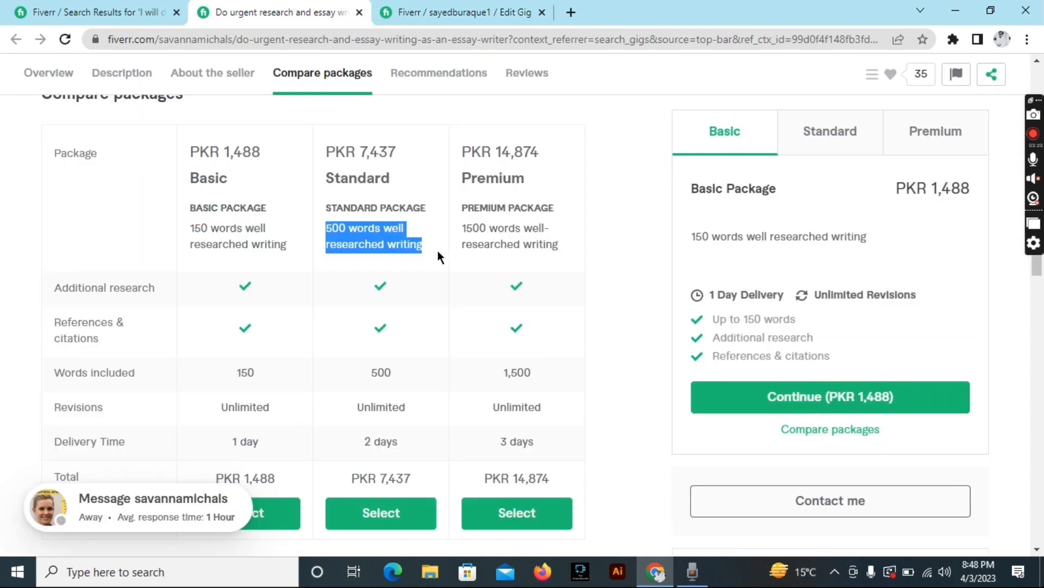
key("ctrl+c")
key("ctrl+Tab")
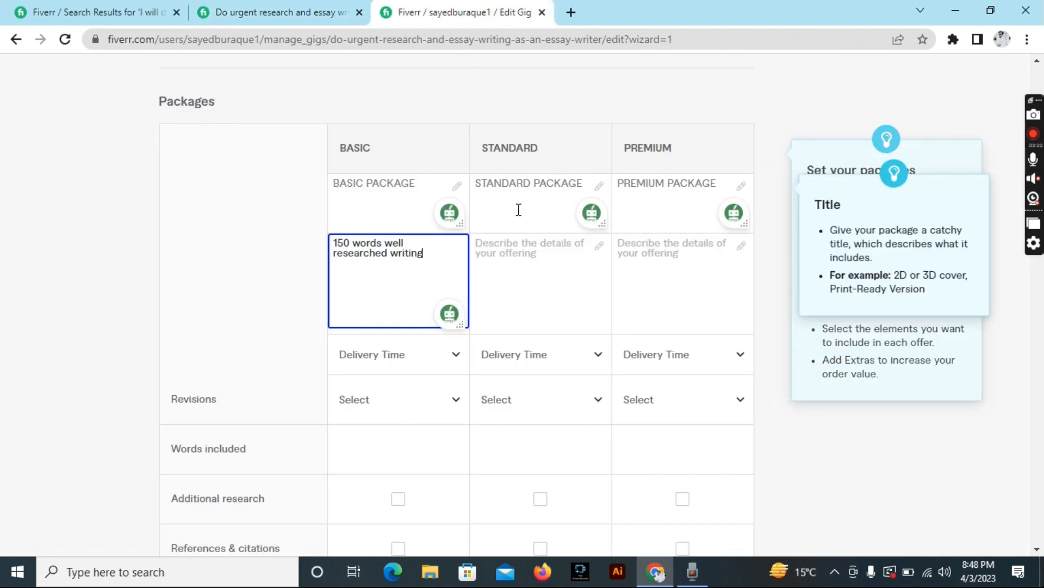
left_click(521, 244)
key("ctrl+v")
Describe the Premium package as 1500 words well researched writing.
key("ctrl+shift+Tab")
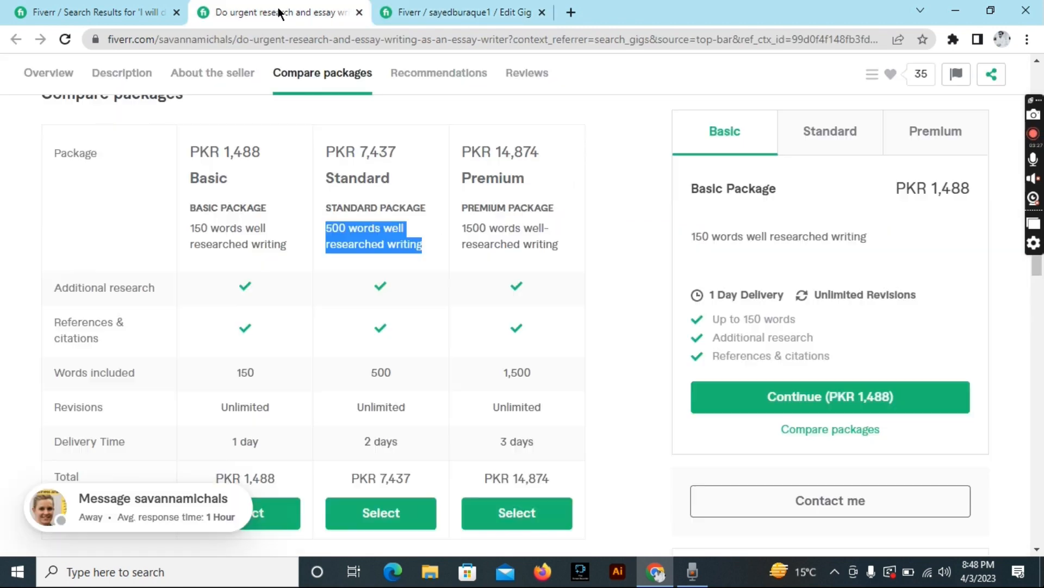
left_click_drag(462, 229, 563, 253)
key("ctrl+c")
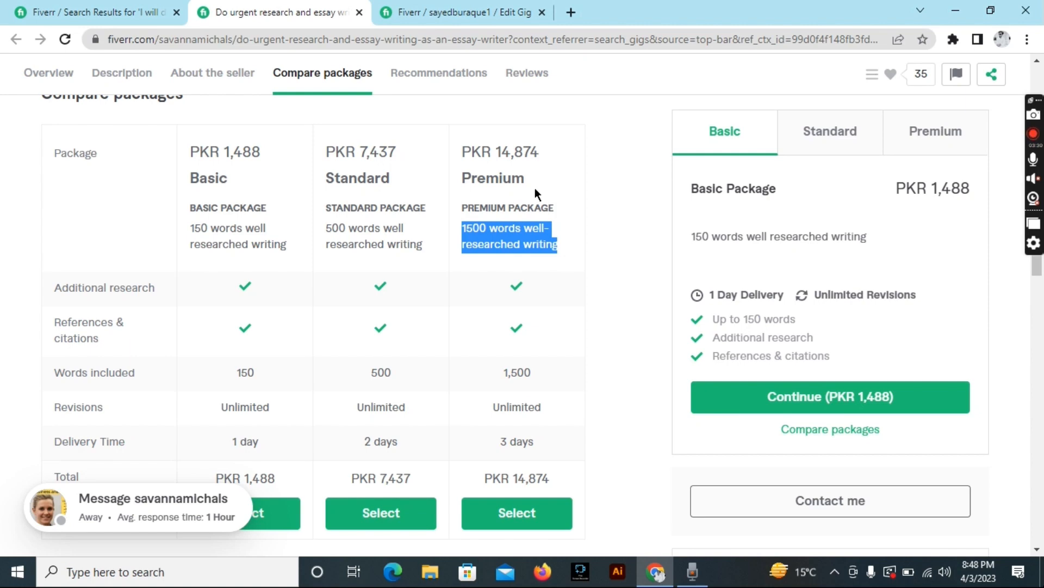
key("ctrl+Tab")
left_click(651, 237)
key("ctrl+v")
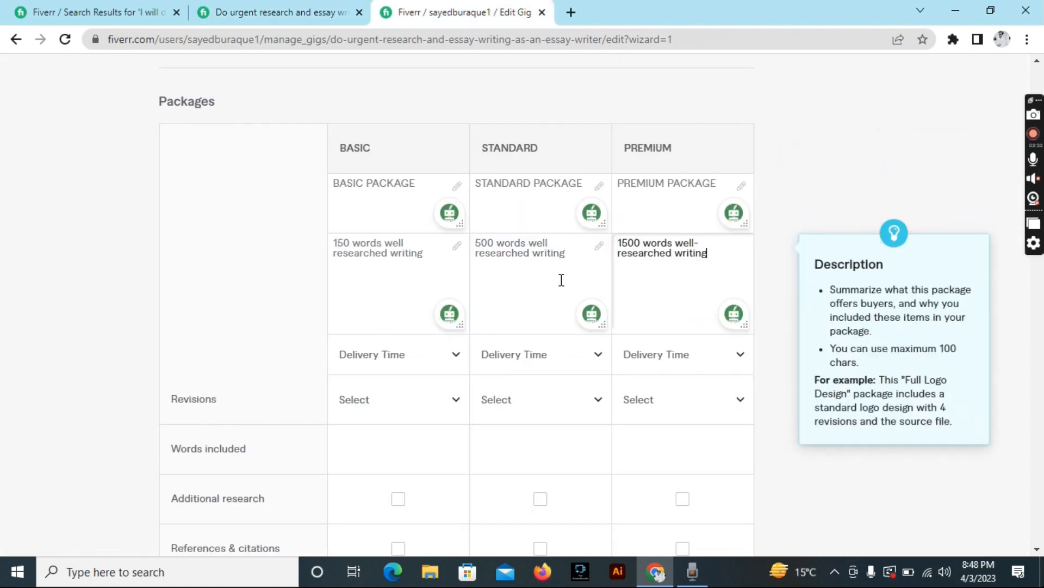
key("ctrl+shift+Tab")
key("ctrl+Tab")
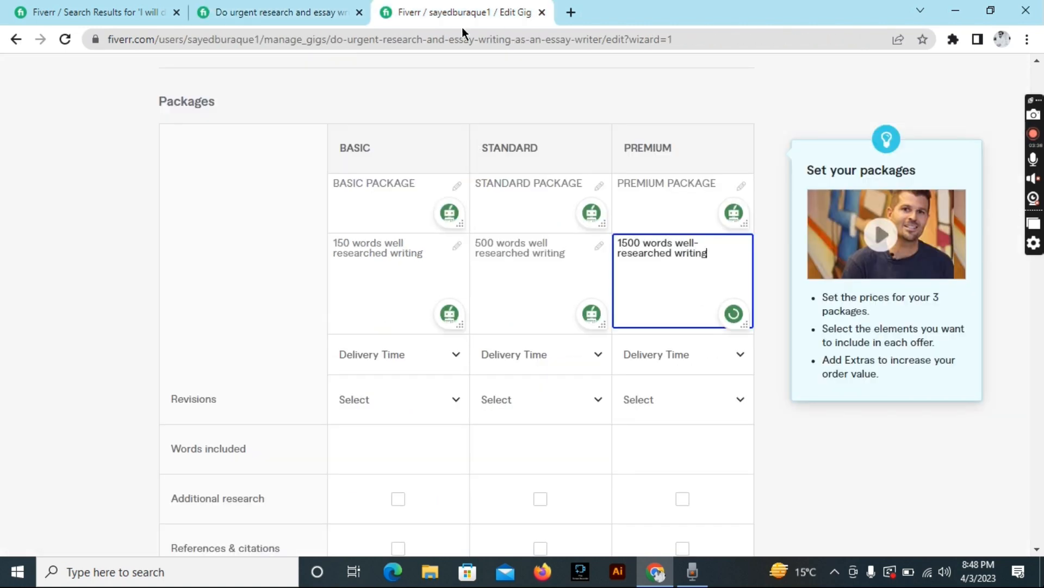
scroll(433, 328, "down", 3)
Set delivery times to 1, 1 and 2 days for Basic, Standard and Premium.
left_click(441, 198)
left_click(392, 301)
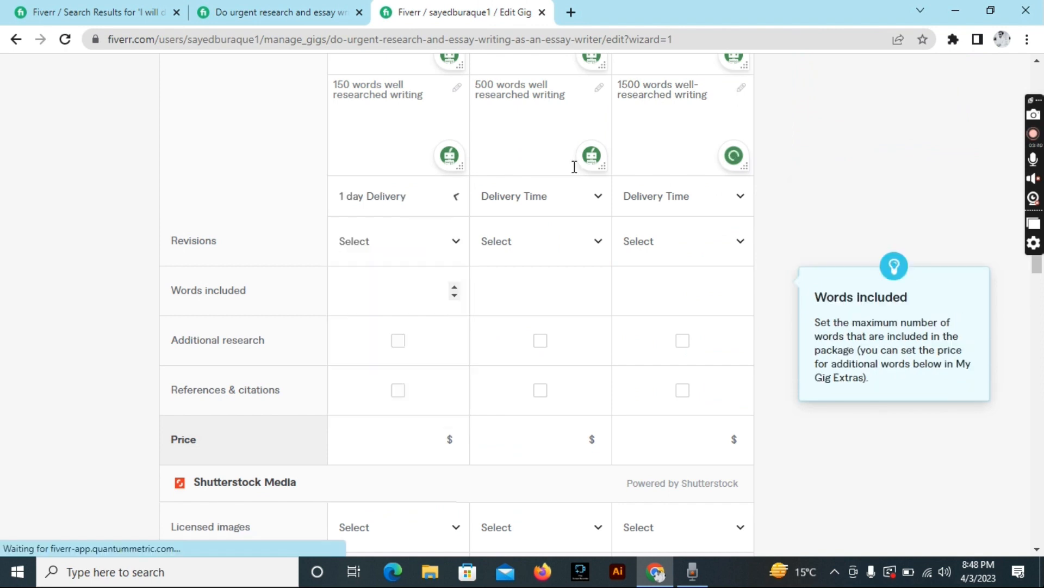
left_click(579, 202)
left_click(531, 301)
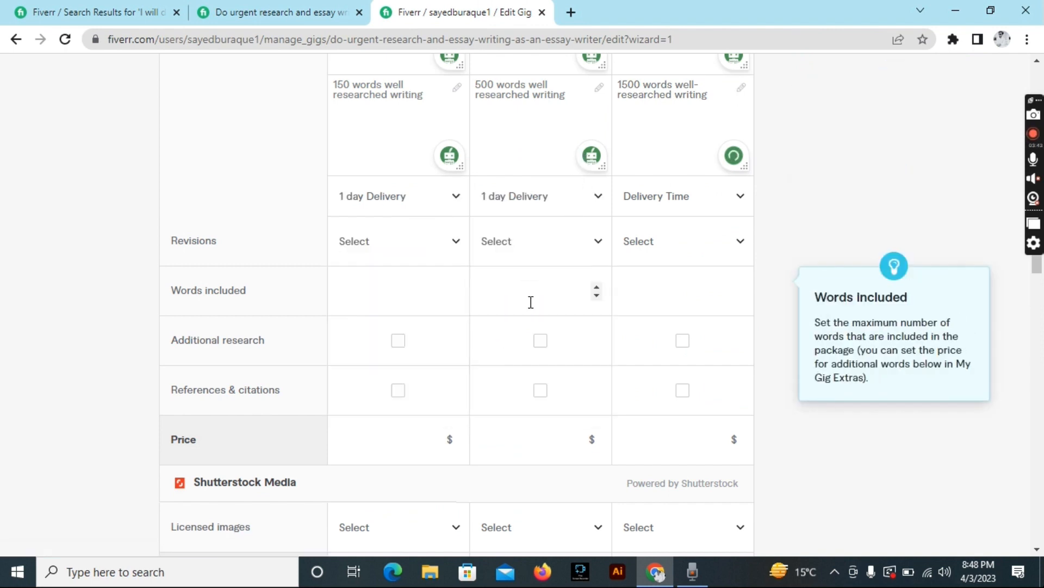
left_click(649, 201)
left_click(661, 361)
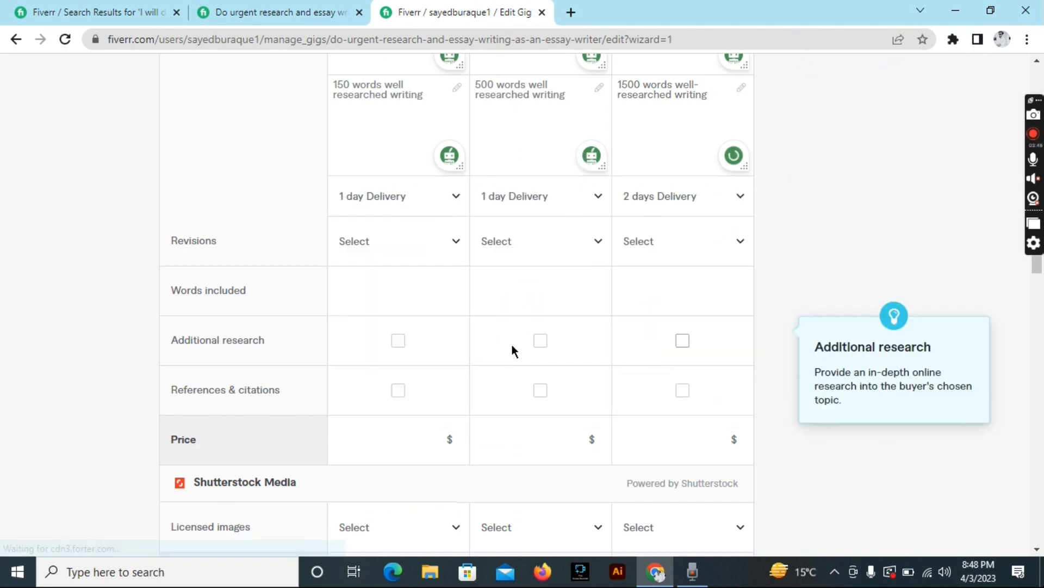
Set revisions to UNLIMITED in all three packages.
left_click(419, 241)
scroll(406, 429, "down", 12)
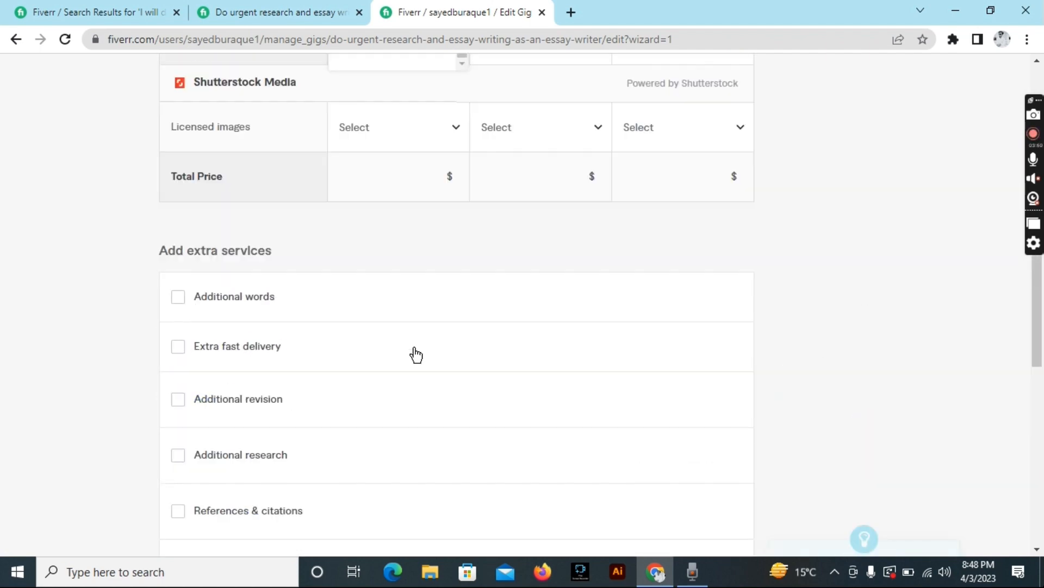
scroll(415, 354, "up", 4)
left_click(418, 274)
left_click(540, 77)
scroll(548, 315, "down", 2)
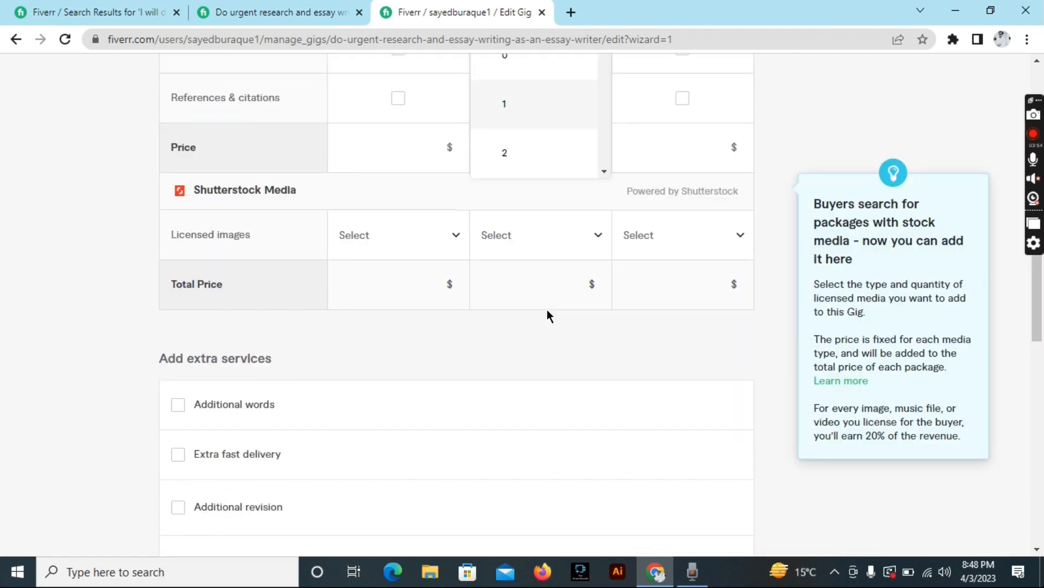
scroll(553, 173, "down", 3)
scroll(554, 173, "down", 3)
left_click(539, 156)
scroll(544, 158, "up", 4)
left_click(686, 160)
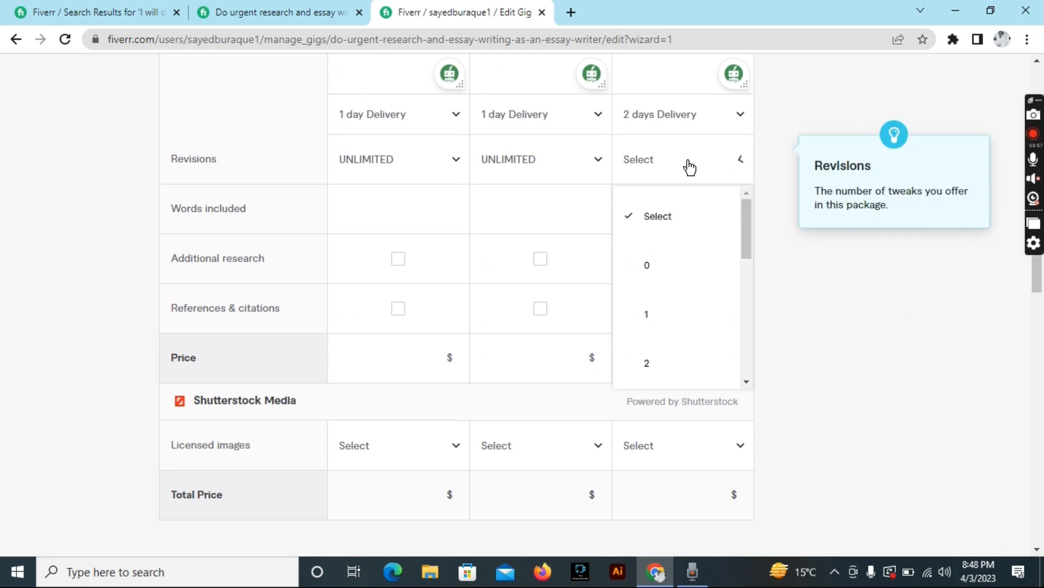
scroll(681, 309, "down", 3)
left_click(680, 358)
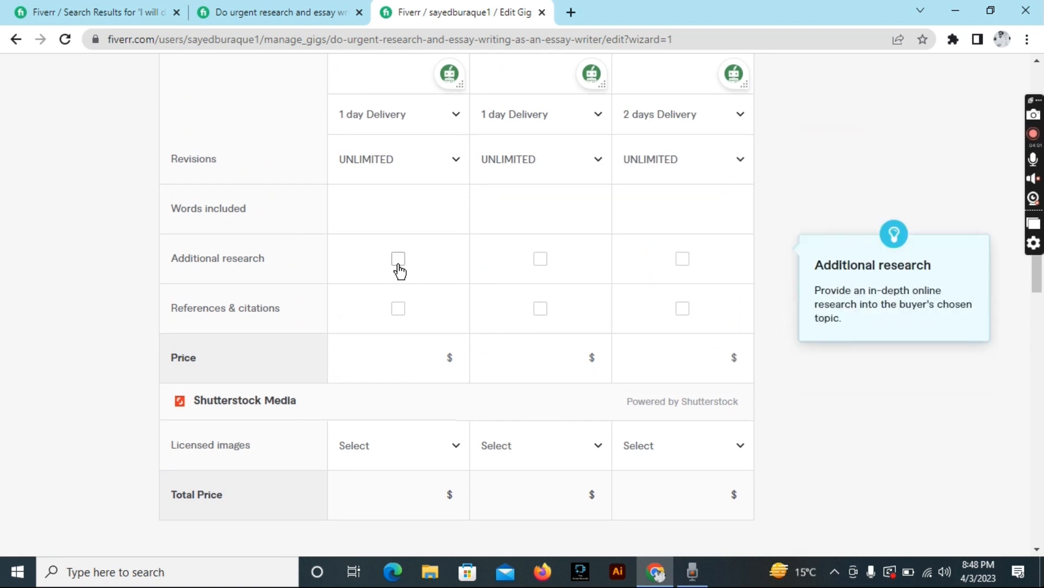
Include Additional research only in the Premium package and start entering the Basic price.
left_click(398, 261)
left_click(397, 260)
left_click(678, 260)
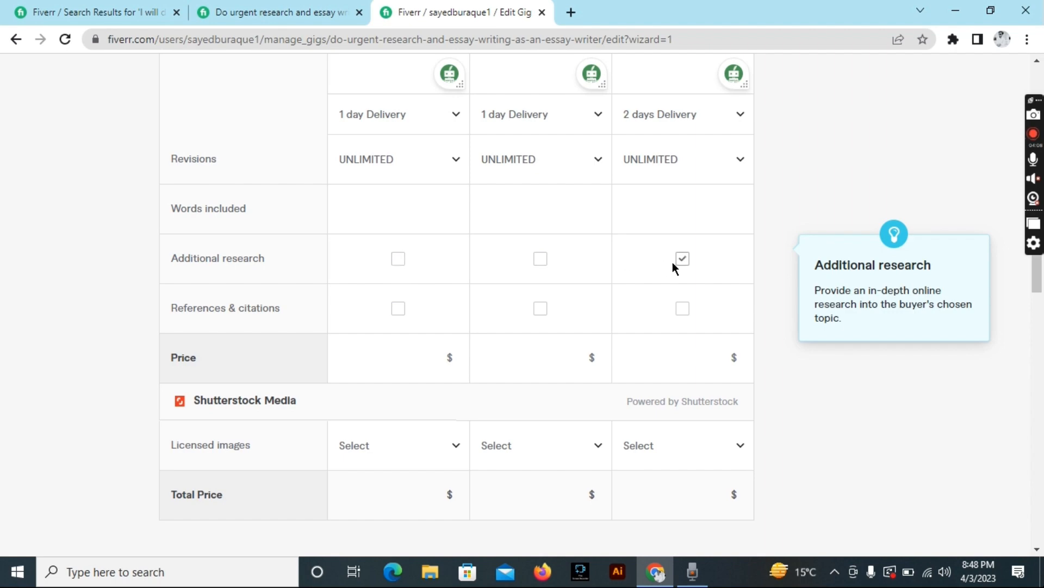
double_click(432, 355)
Return to the competitor's gig page, scrolled back to the top.
left_click(294, 12)
scroll(360, 312, "down", 5)
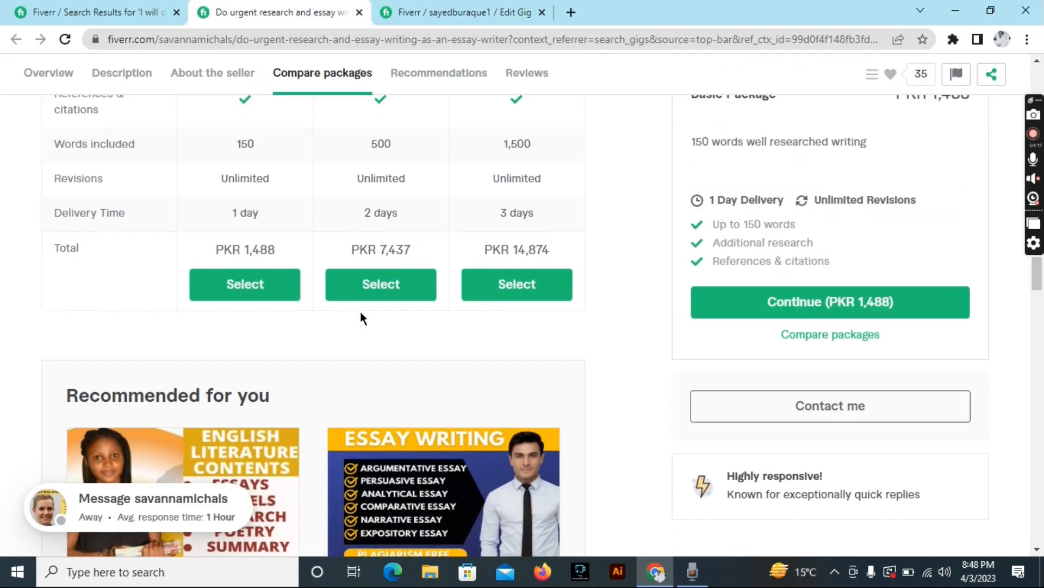
scroll(361, 312, "up", 2)
scroll(961, 172, "up", 10)
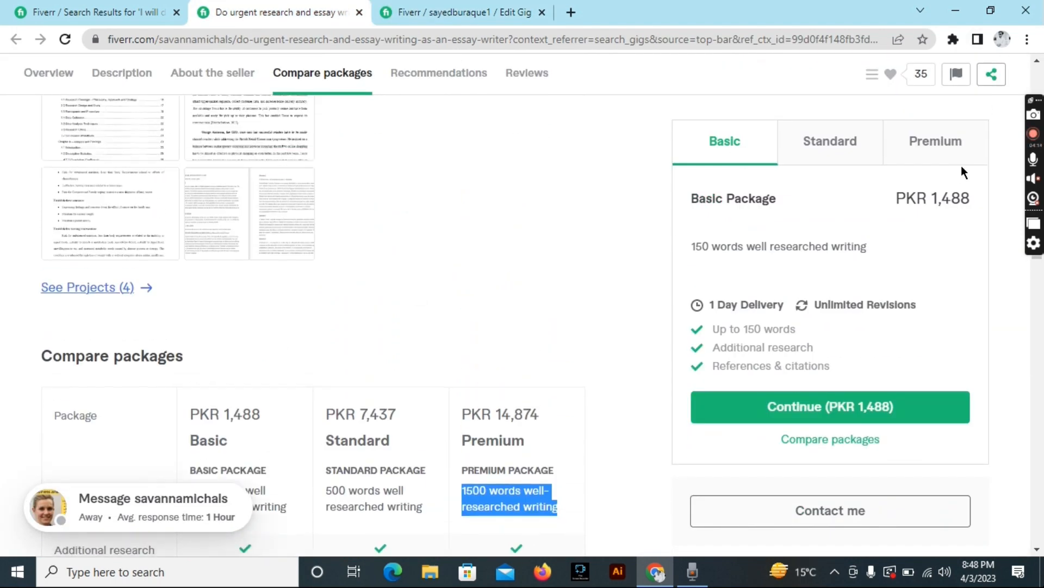
scroll(961, 168, "up", 8)
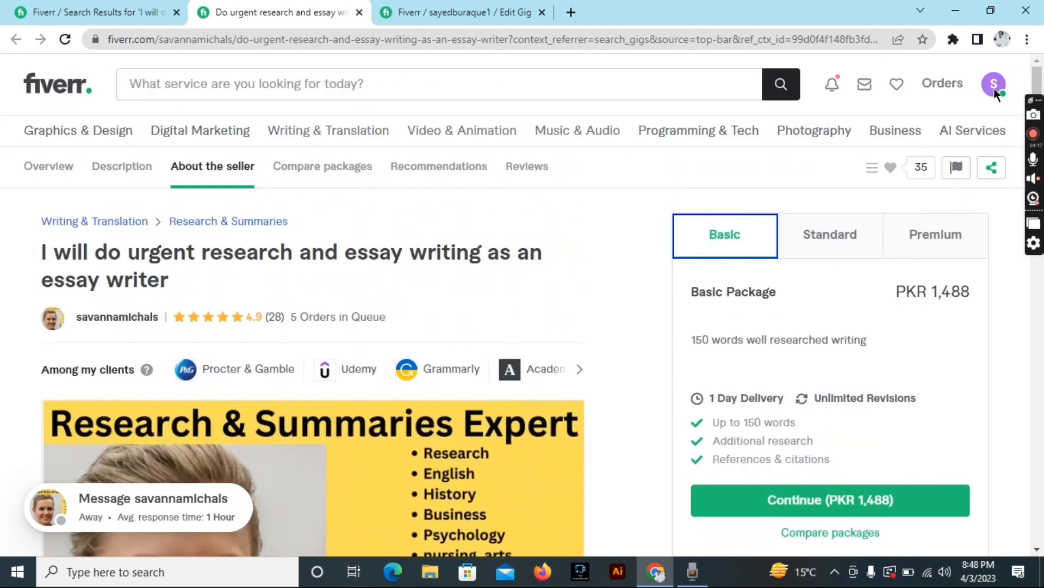
left_click(994, 86)
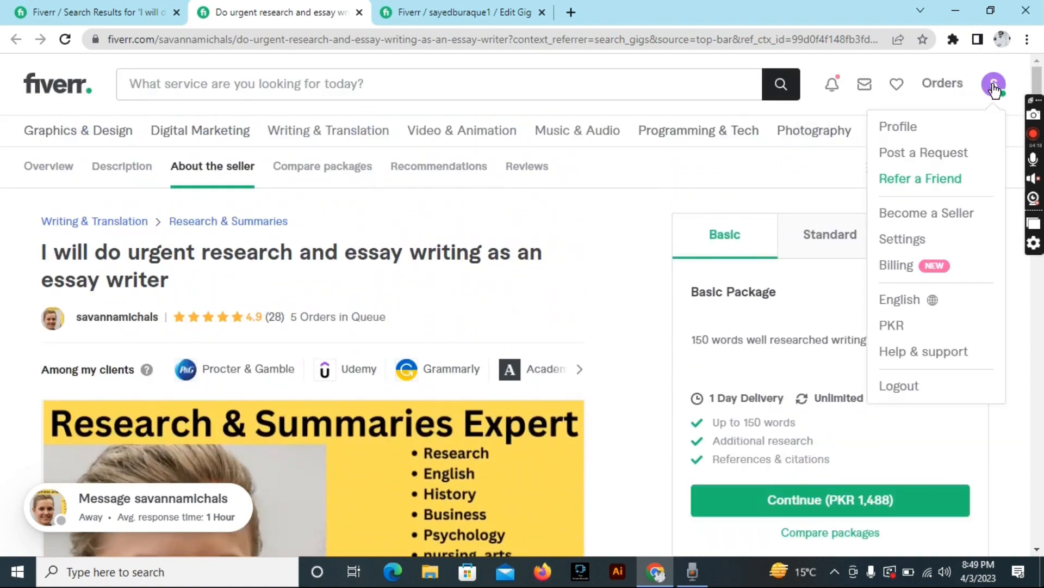
Change the currency from PKR to United States Dollar and view the US$5, US$25, US$50 packages.
left_click(894, 325)
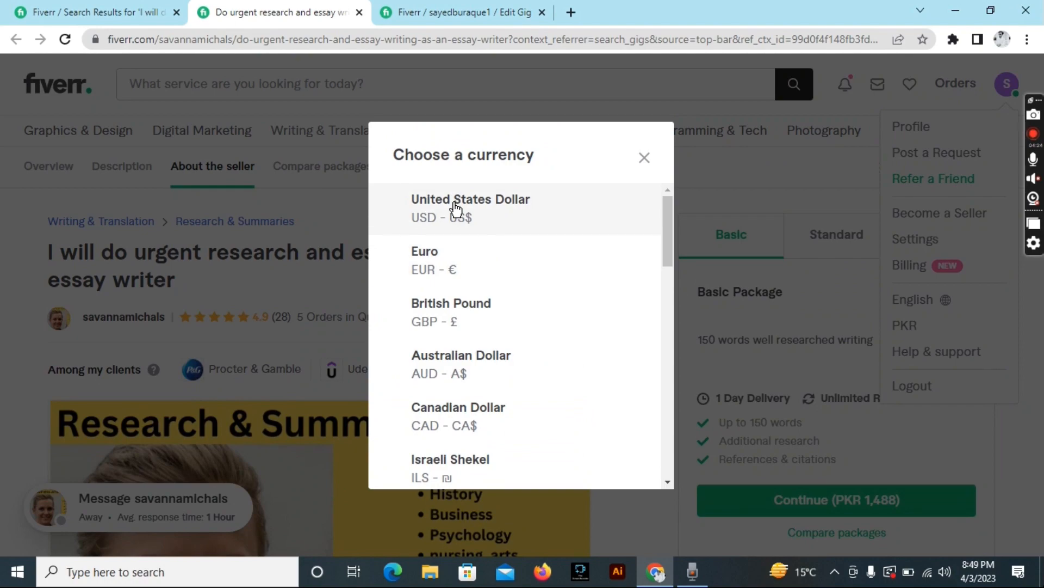
left_click(456, 210)
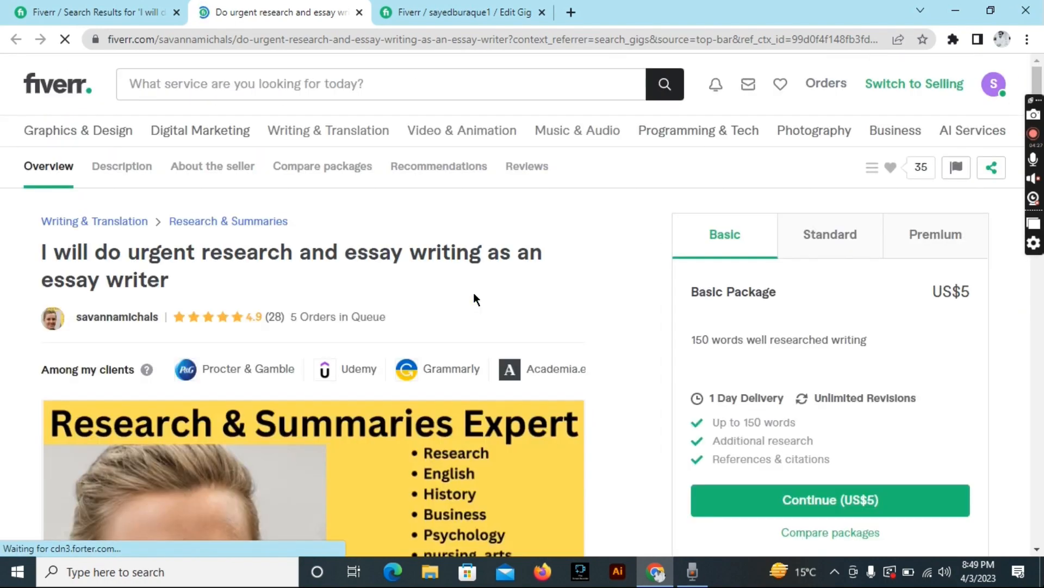
scroll(475, 296, "down", 20)
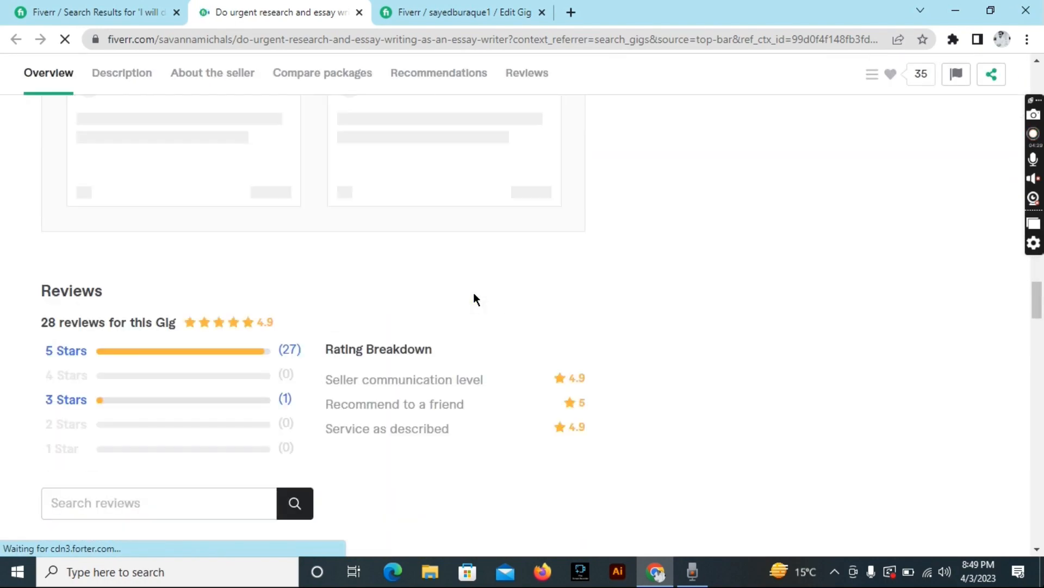
scroll(474, 292, "up", 15)
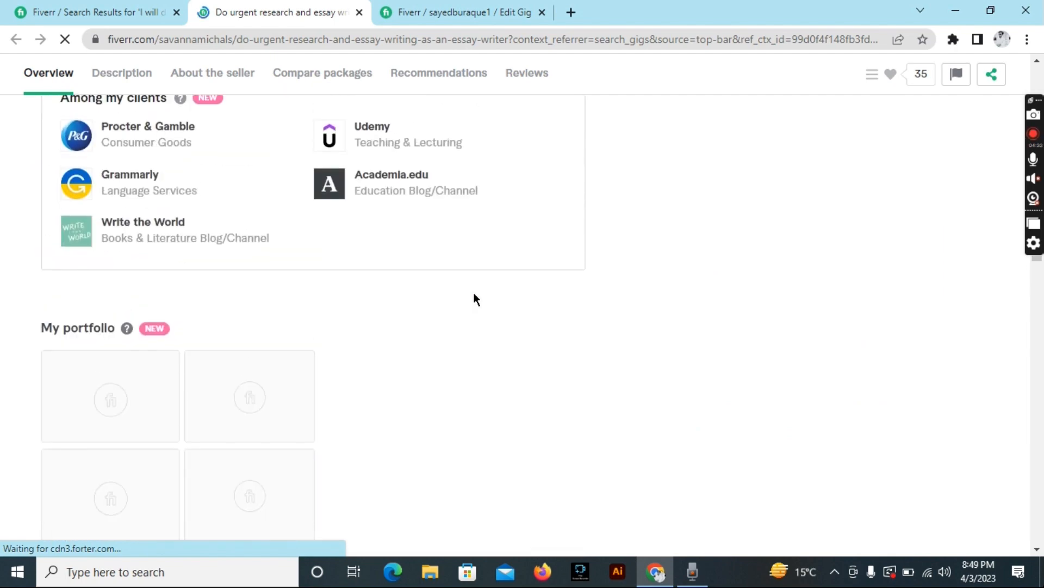
scroll(473, 294, "down", 10)
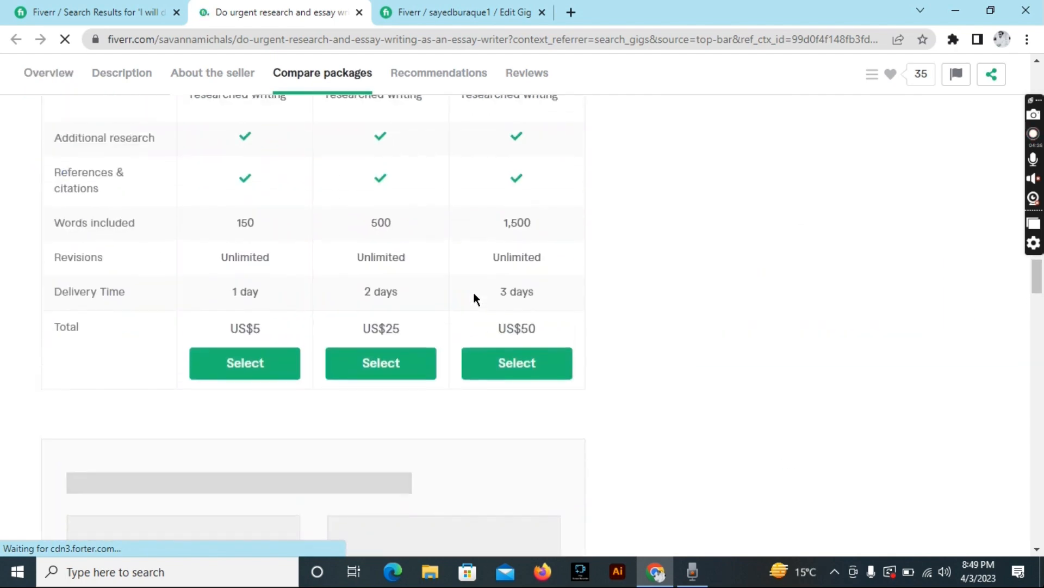
Price the Basic, Standard and Premium packages at $5, $15 and $25.
key("ctrl+Tab")
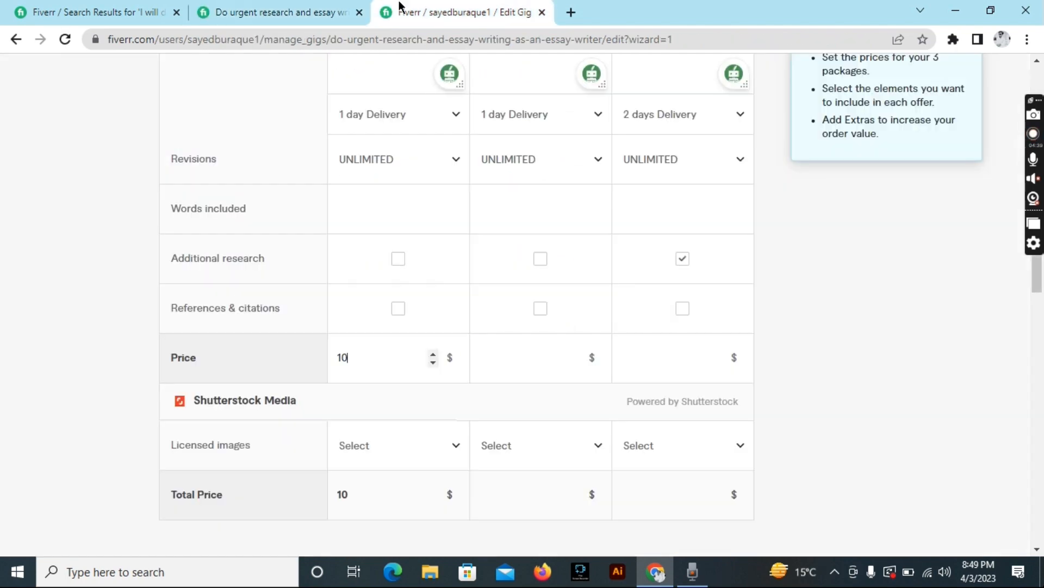
key("BackSpace")
key("BackSpace")
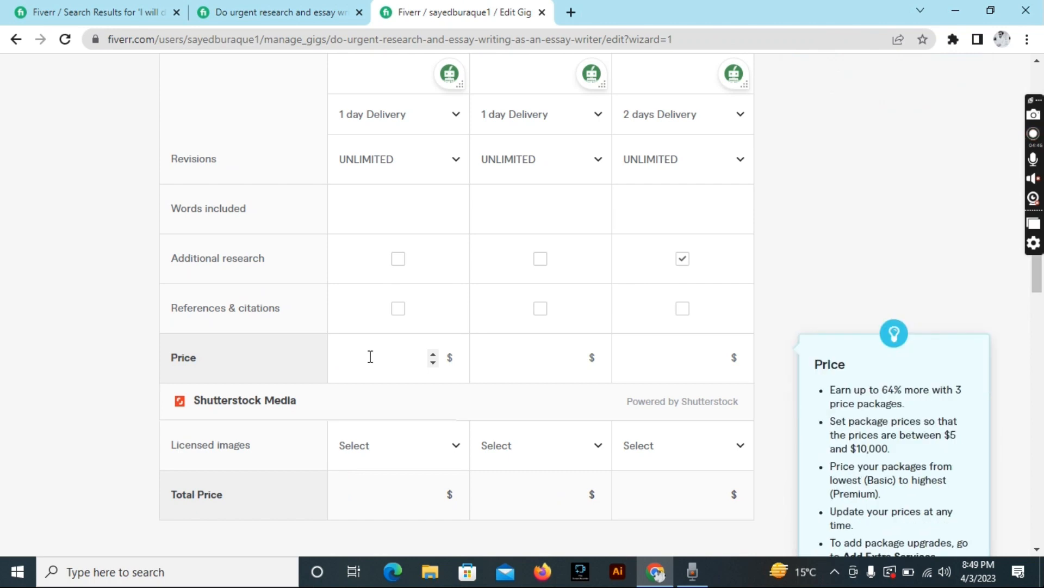
type("5")
left_click(518, 356)
type("15")
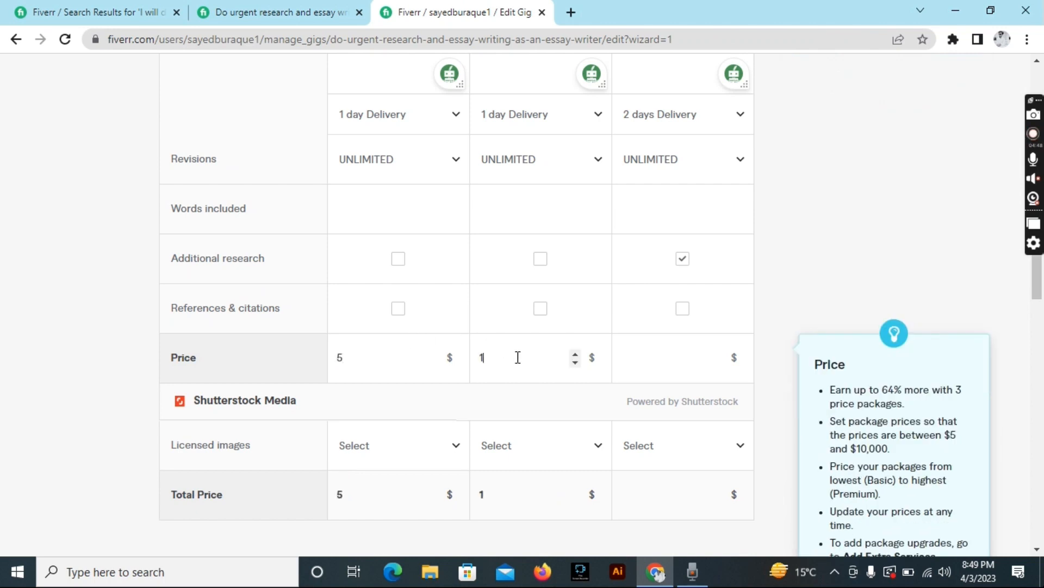
left_click(647, 356)
type("5")
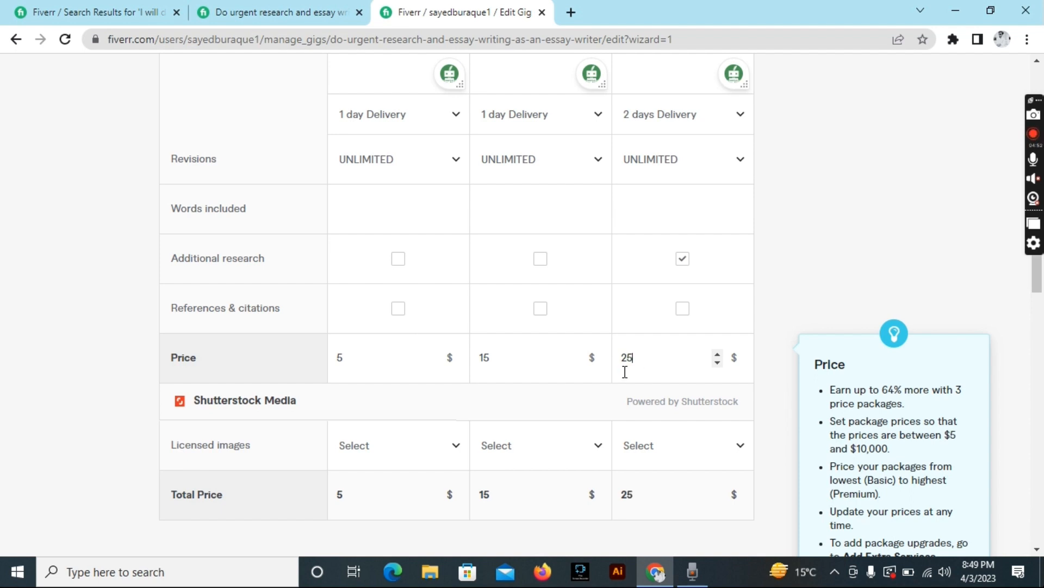
Add an Additional words extra charging $5 in each of the three packages.
scroll(534, 406, "down", 6)
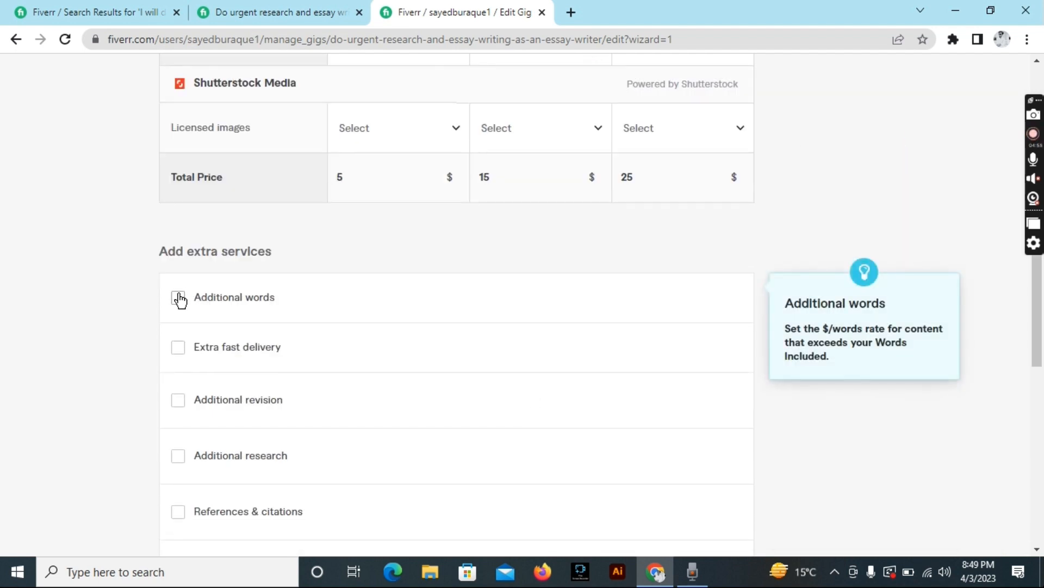
left_click(178, 298)
left_click(521, 341)
type("5")
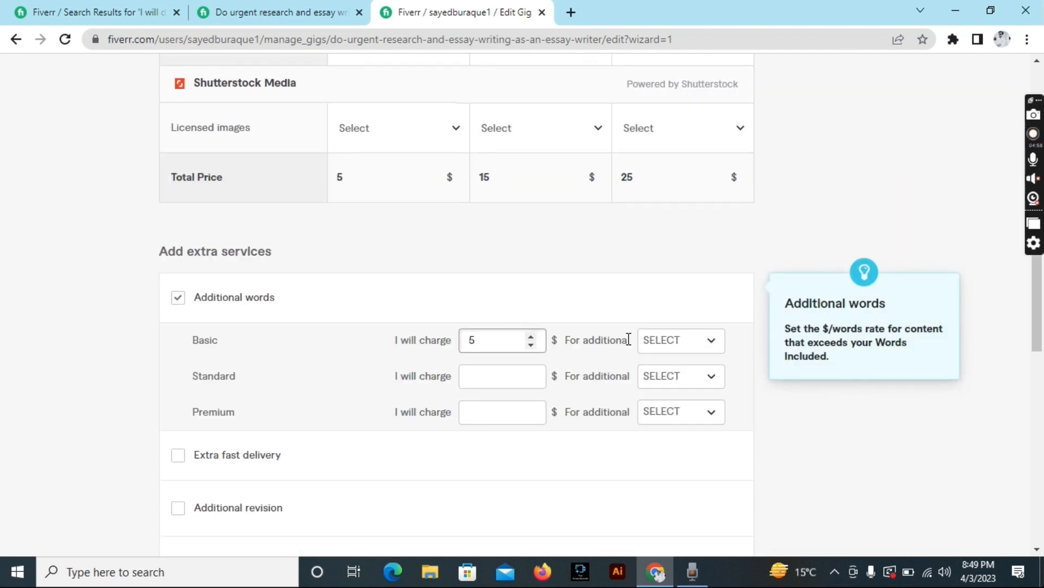
left_click(532, 379)
type("5")
left_click(534, 411)
type("5")
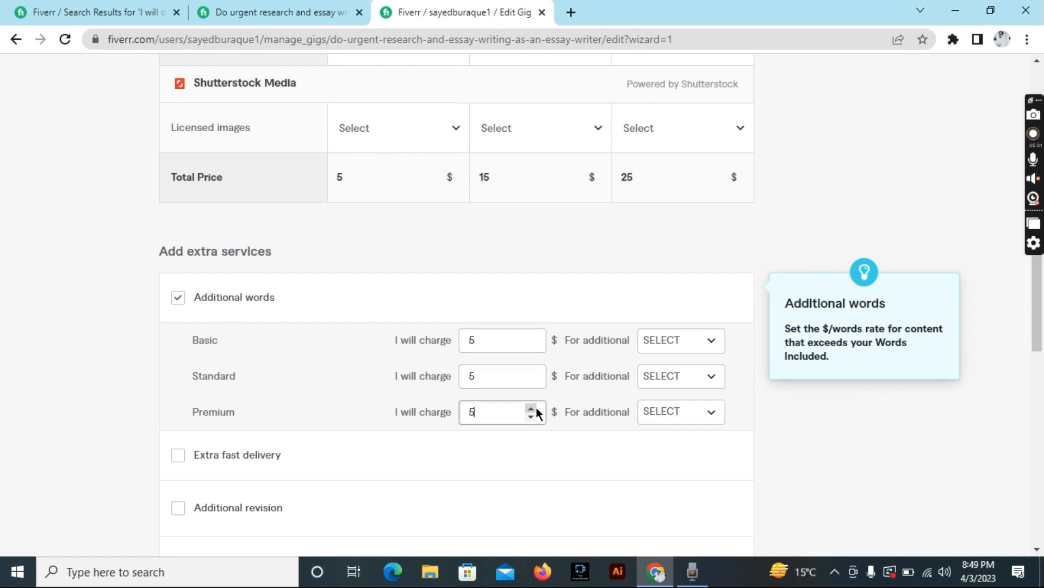
Set the Additional words extra to 150 words for all three packages.
left_click(703, 341)
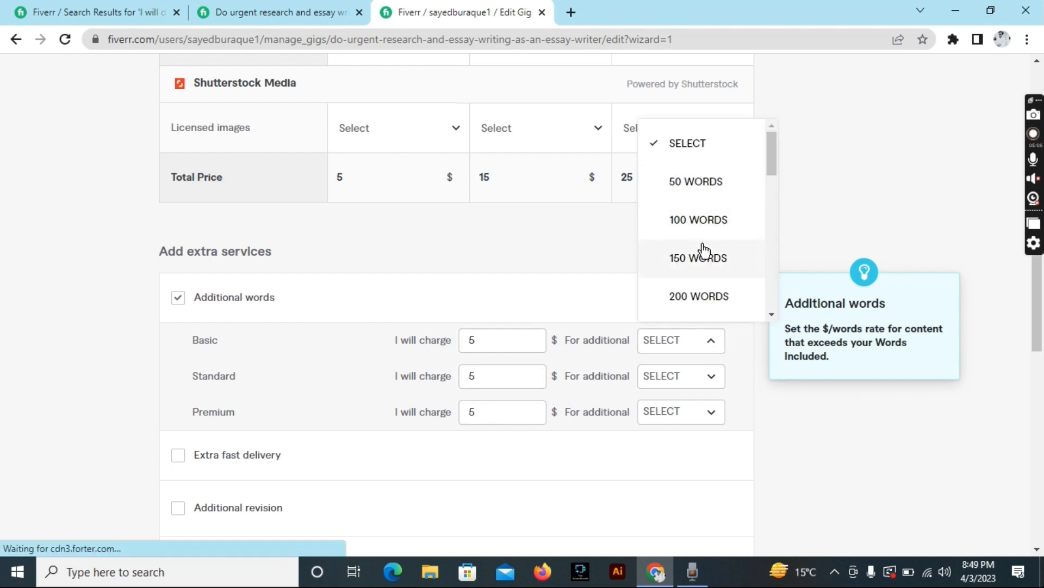
left_click(702, 255)
left_click(701, 375)
left_click(702, 302)
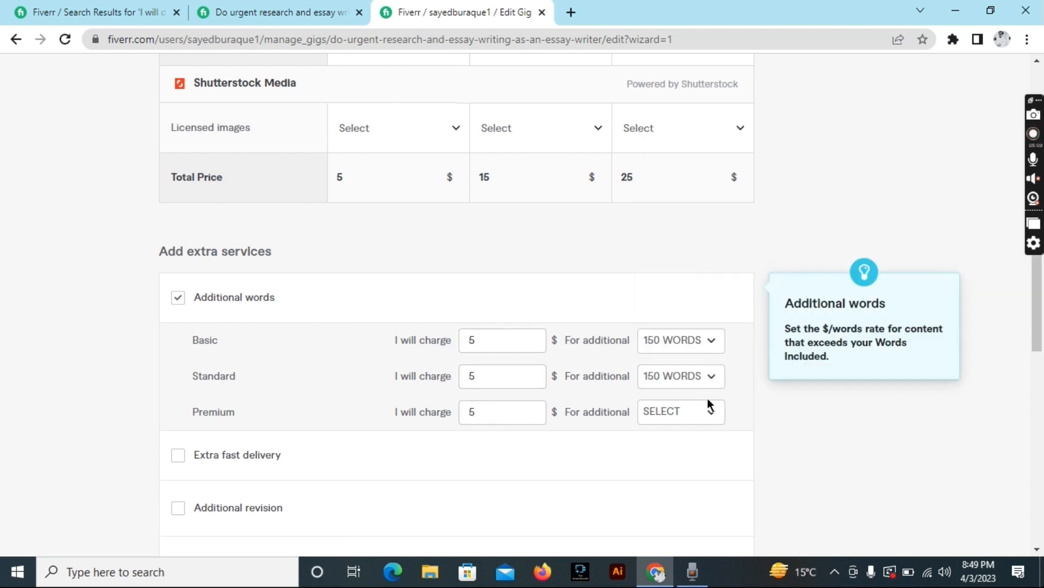
left_click(702, 412)
left_click(698, 329)
scroll(613, 420, "down", 8)
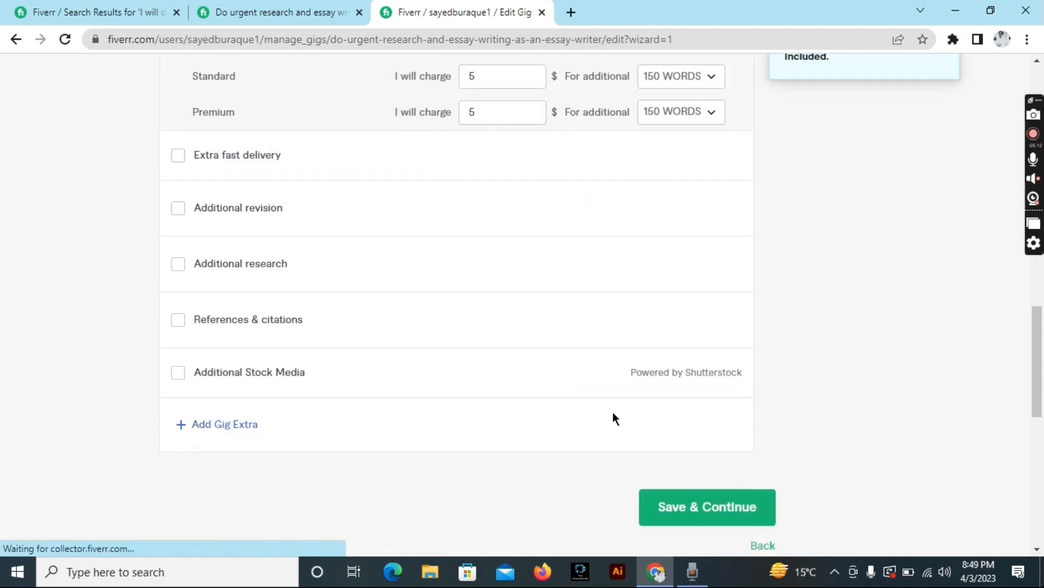
scroll(571, 354, "up", 4)
After a failed save, remove the Additional words extra and save the pricing.
left_click(728, 544)
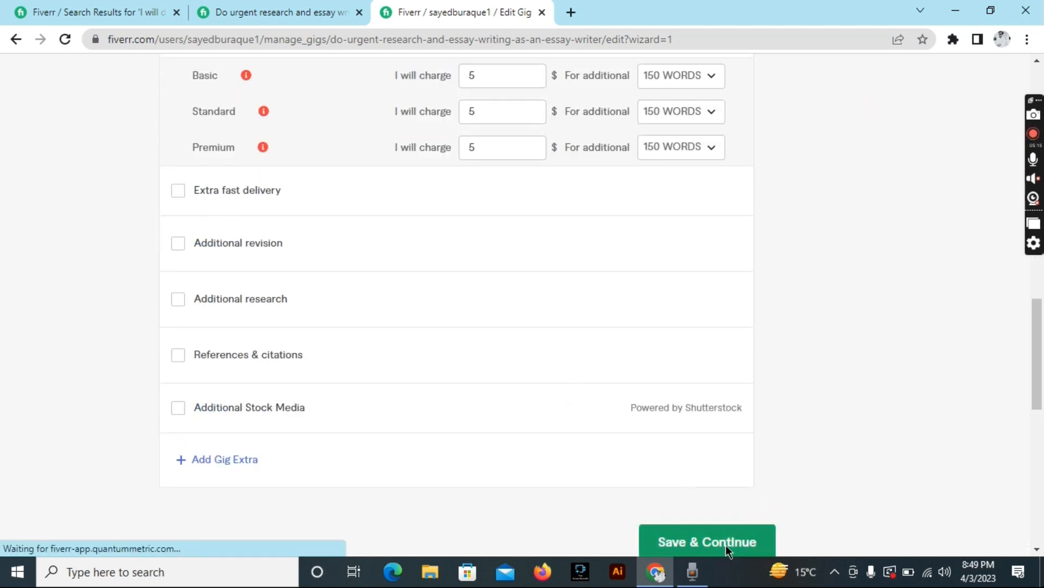
scroll(364, 217, "up", 6)
left_click(512, 407)
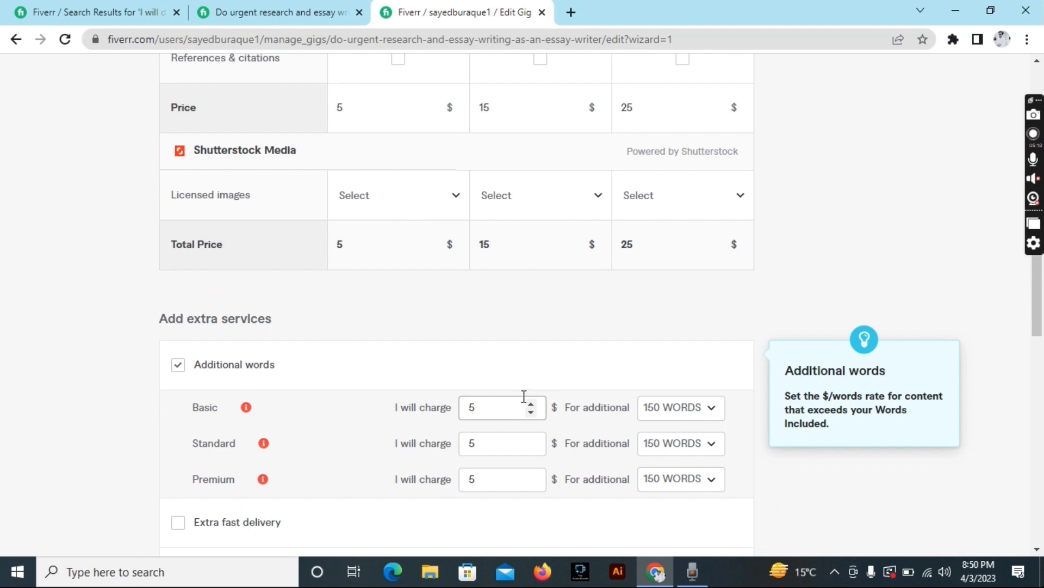
left_click(530, 400)
left_click(530, 410)
mouse_move(245, 413)
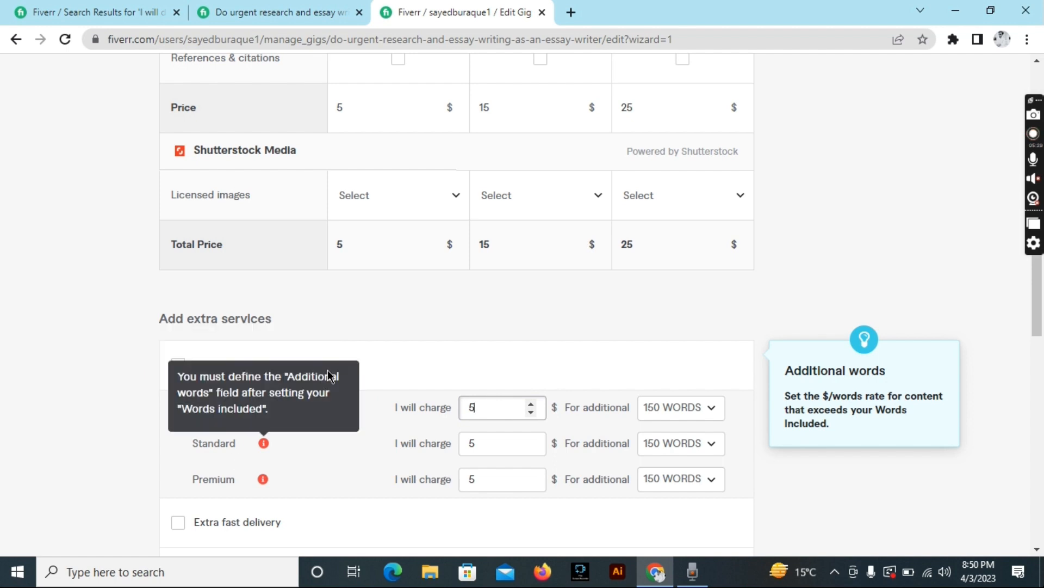
left_click(176, 363)
scroll(436, 424, "down", 9)
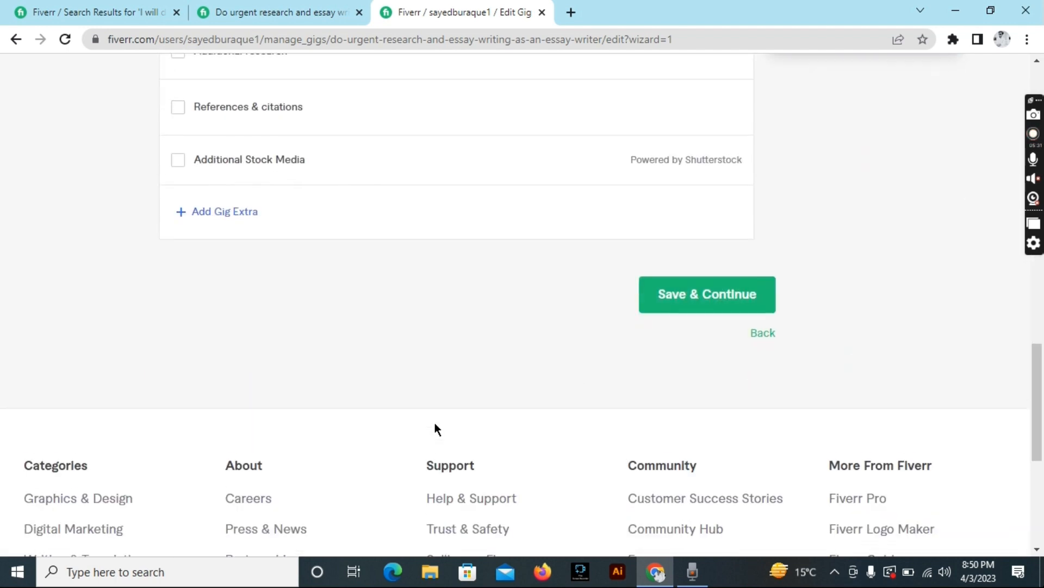
left_click(725, 285)
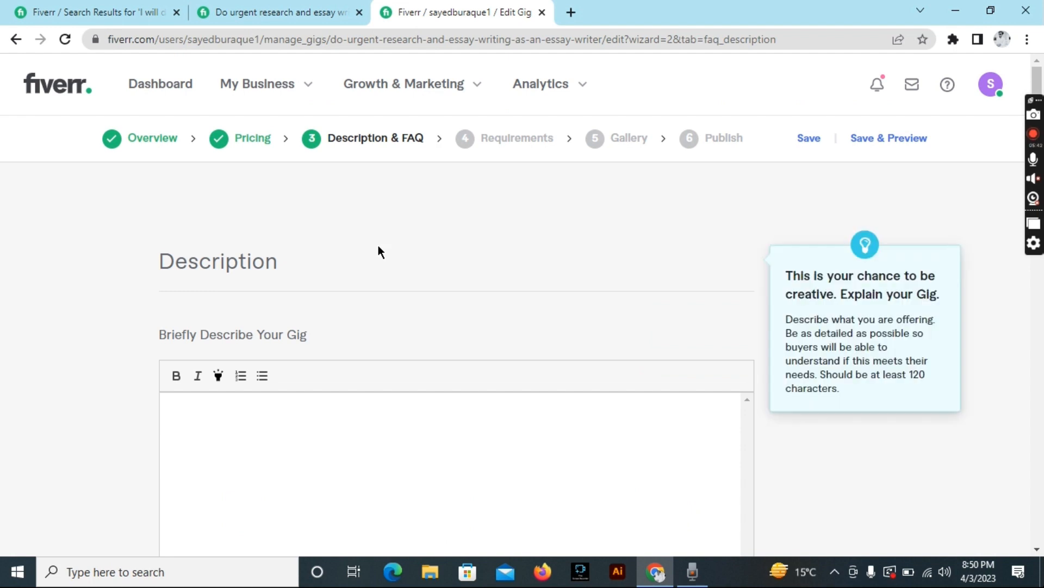
Copy the bulleted research and essay-writing description from the reference gig.
scroll(377, 251, "down", 3)
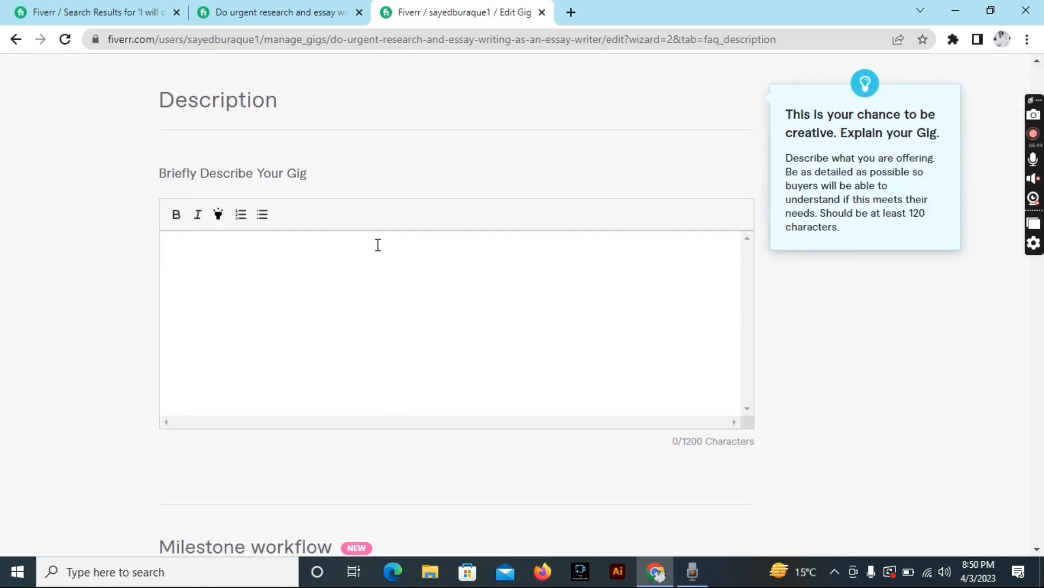
left_click(313, 248)
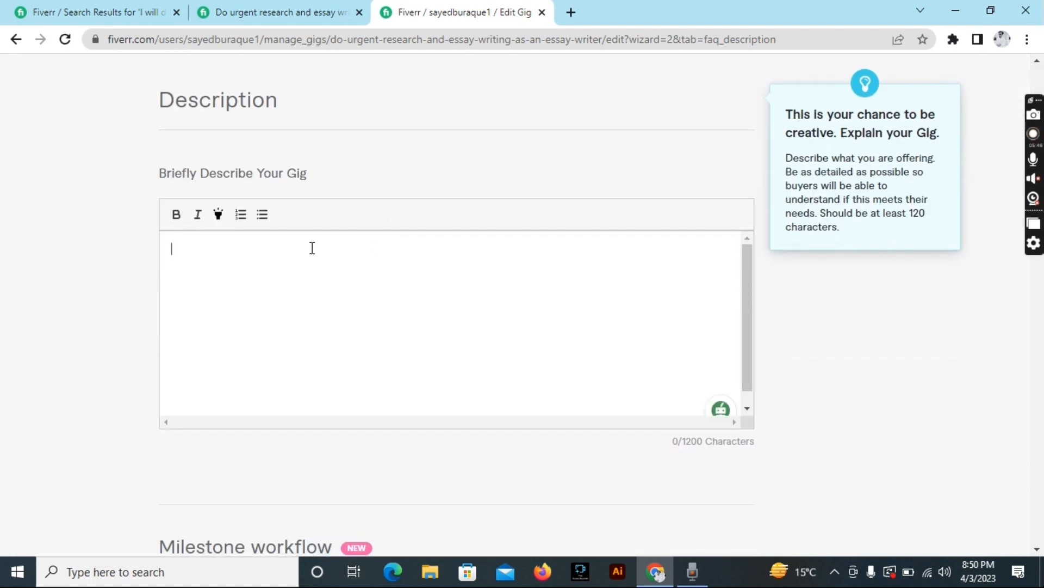
left_click(272, 12)
scroll(279, 266, "down", 15)
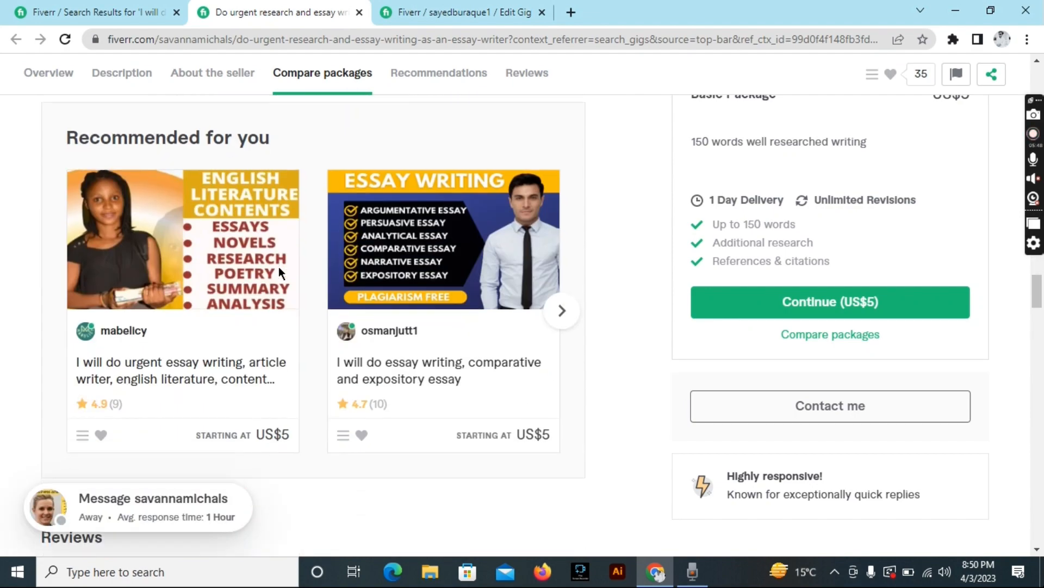
scroll(278, 266, "up", 15)
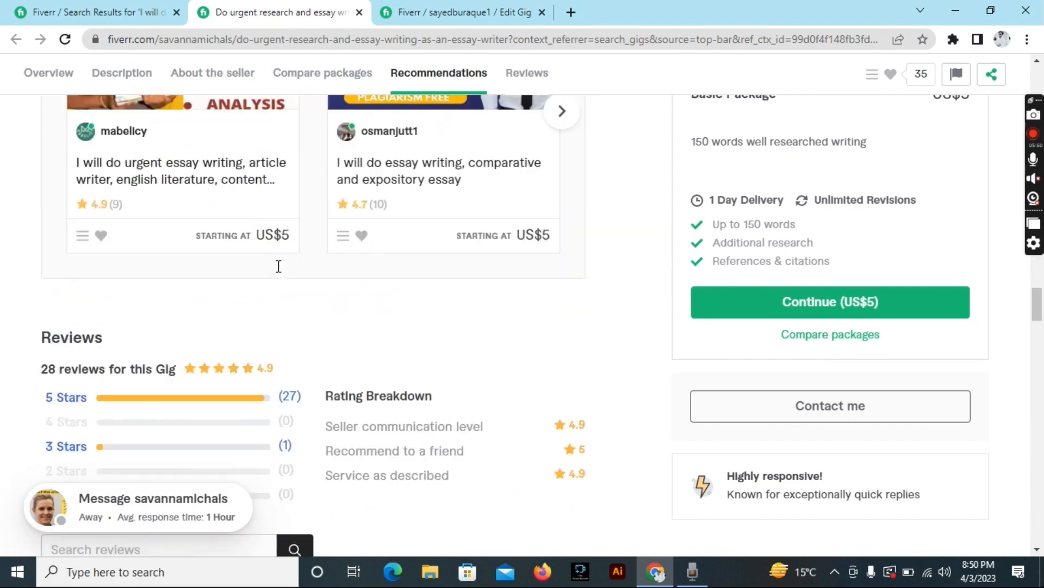
scroll(278, 266, "up", 10)
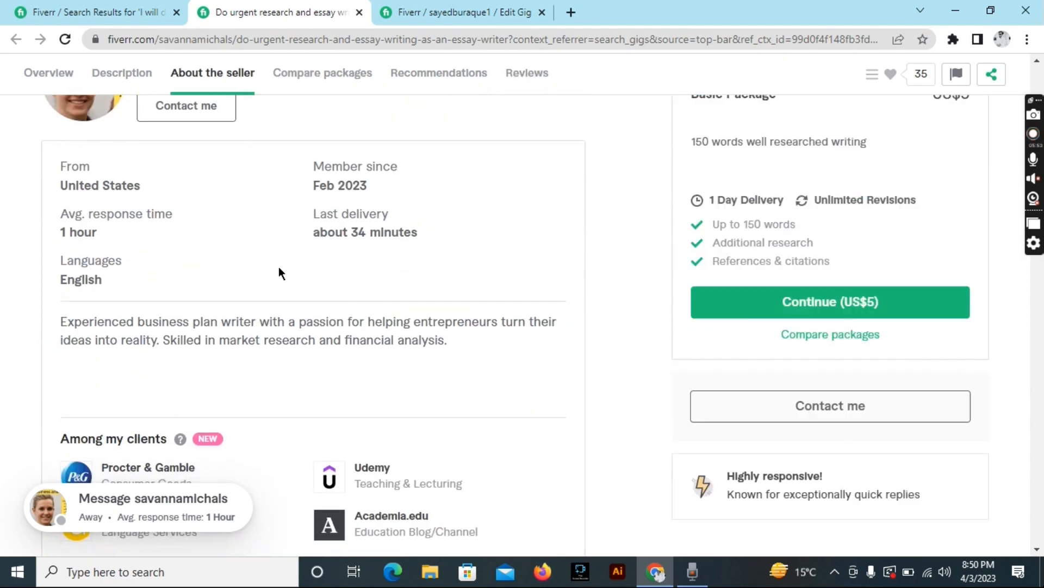
scroll(278, 267, "up", 8)
scroll(279, 267, "up", 6)
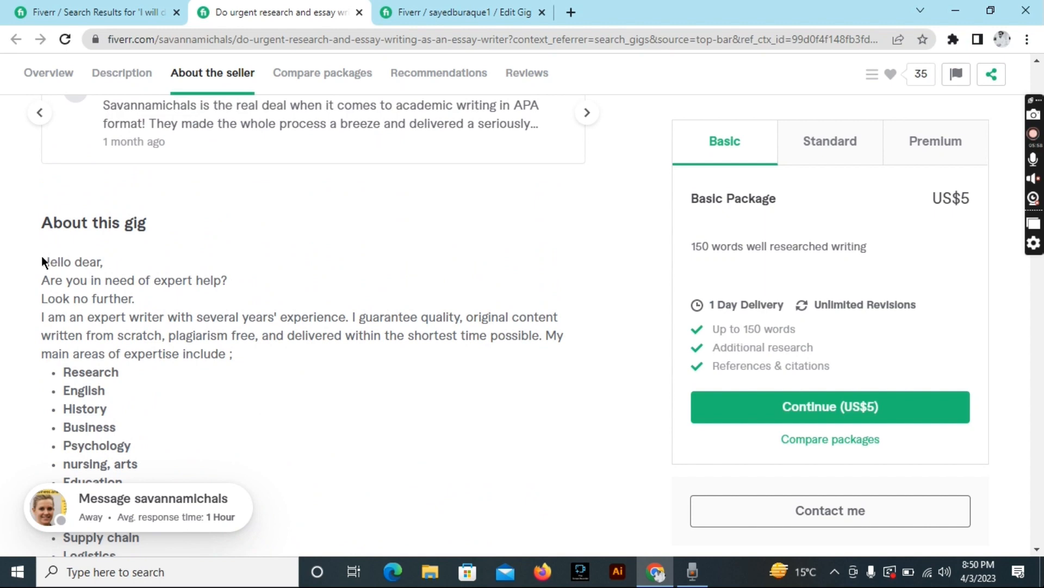
left_click_drag(42, 256, 290, 121)
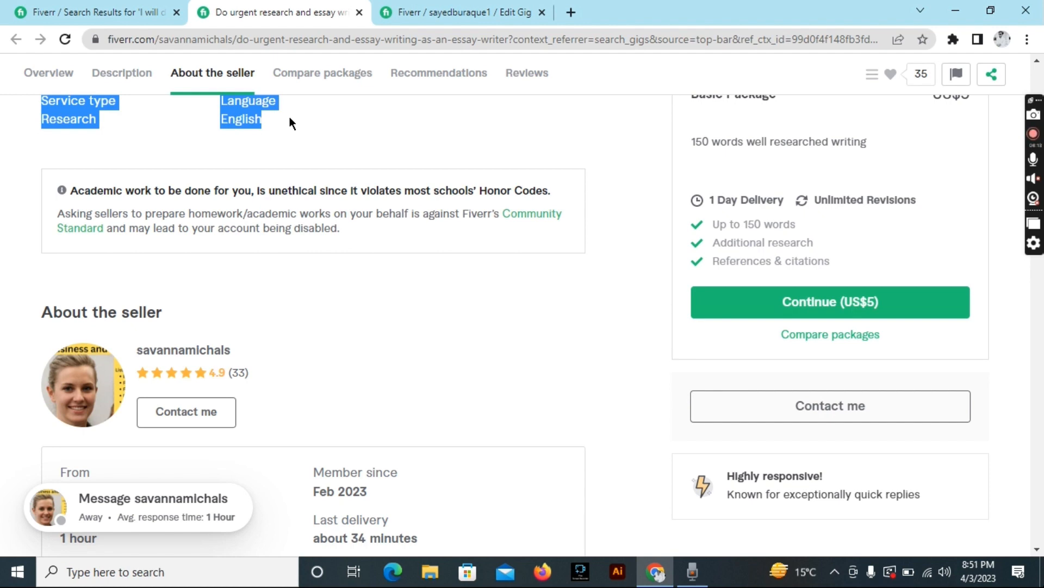
Paste it into the new gig's empty Description box as a 602-character pitch.
left_click(457, 12)
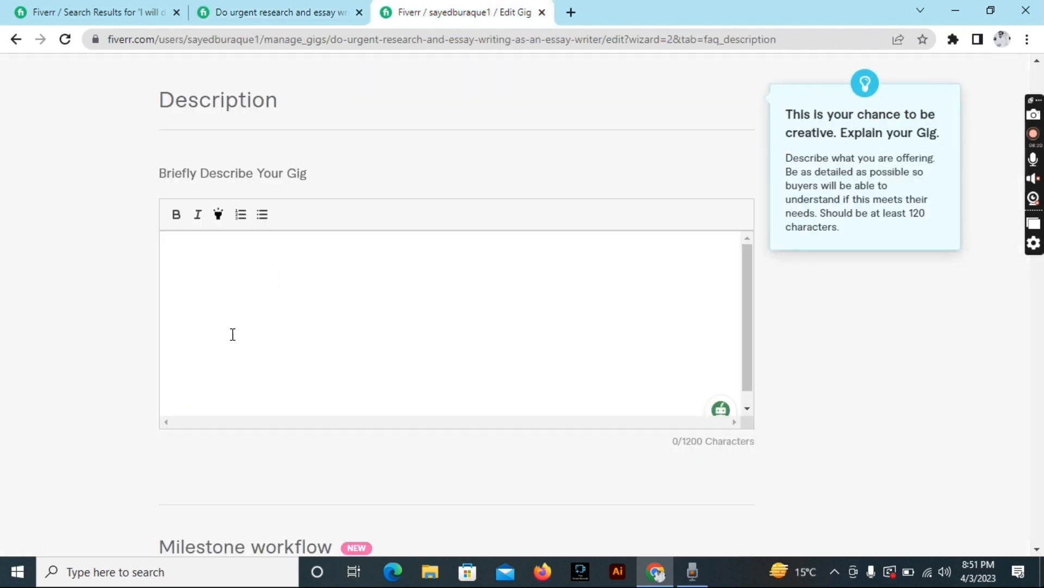
left_click(248, 288)
key("ctrl+v")
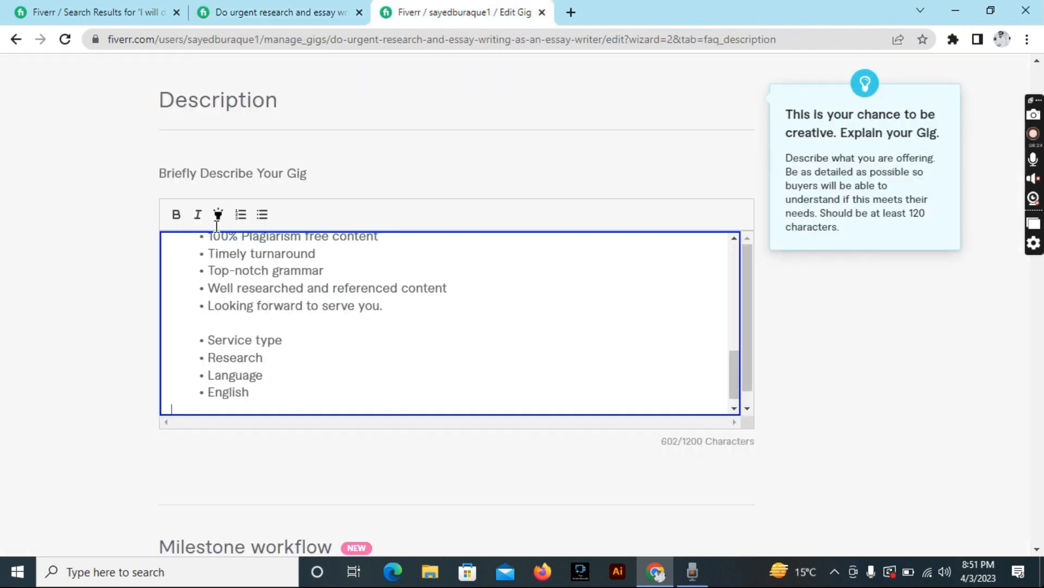
scroll(289, 276, "up", 8)
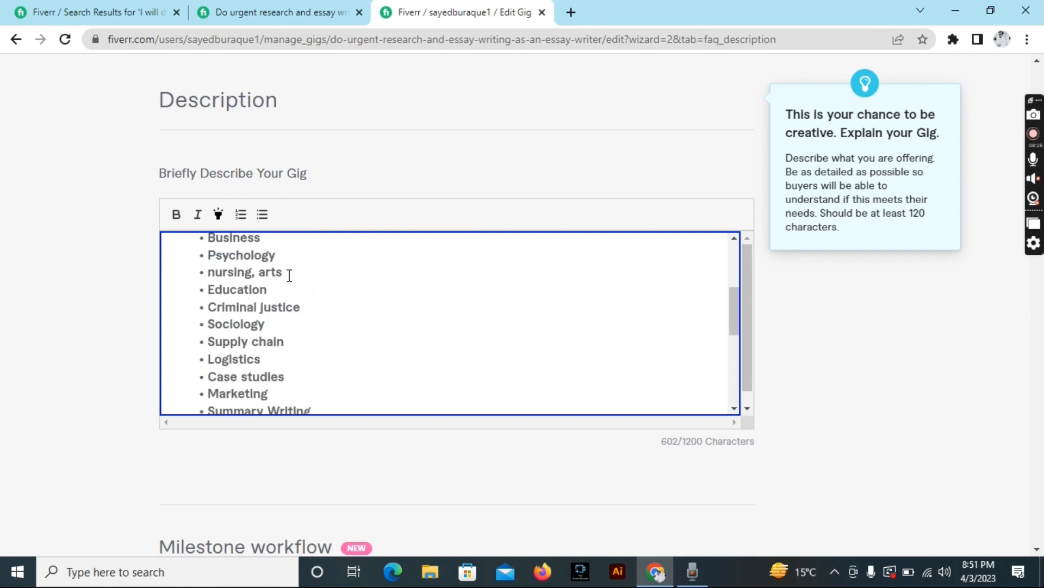
scroll(289, 275, "up", 3)
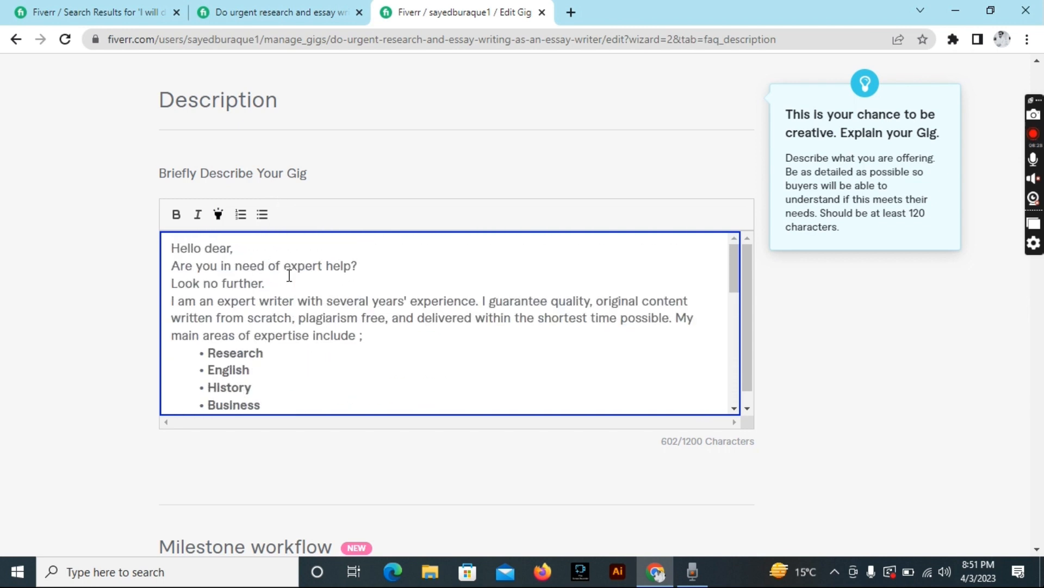
scroll(343, 341, "down", 10)
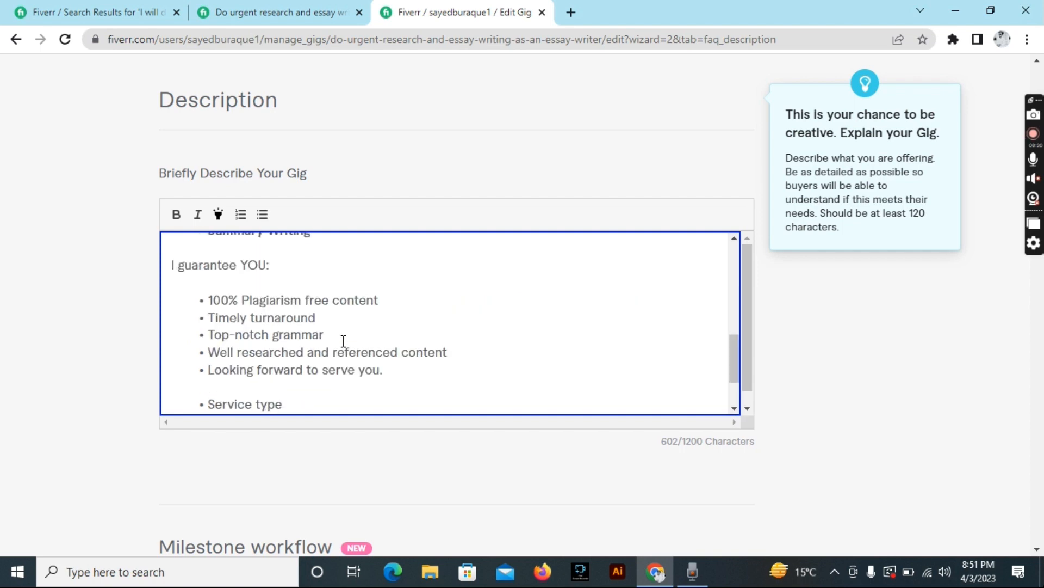
scroll(474, 463, "down", 9)
scroll(475, 463, "down", 7)
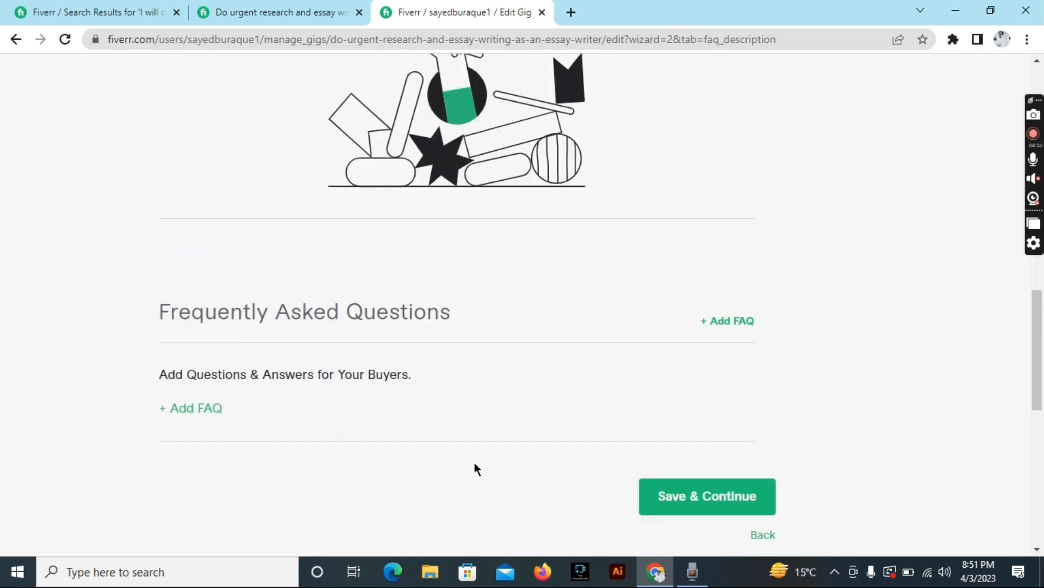
Add a free-text buyer question on personal, business or side-project use, then save Requirements.
left_click(742, 386)
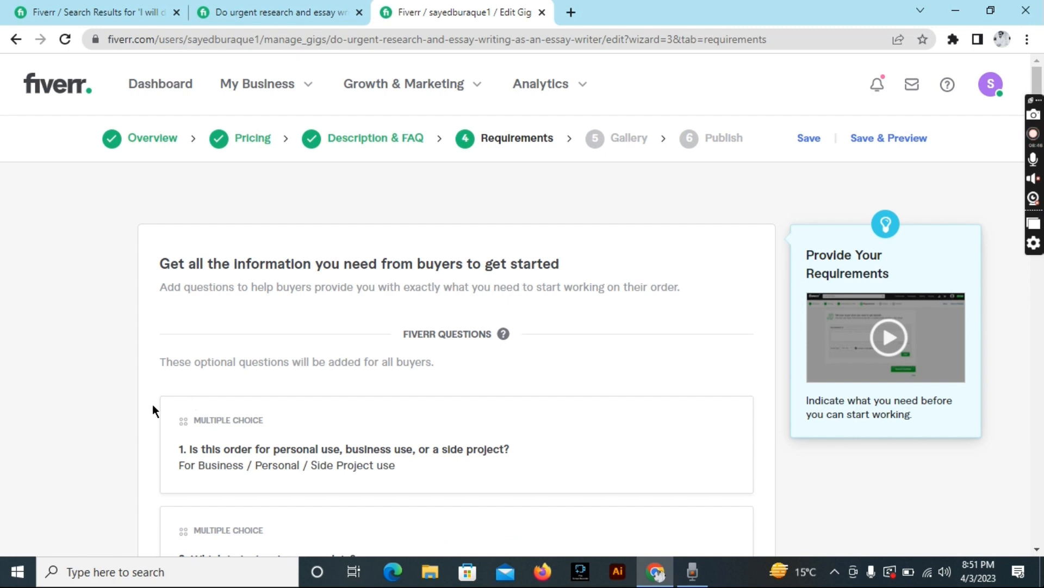
left_click_drag(173, 443, 490, 435)
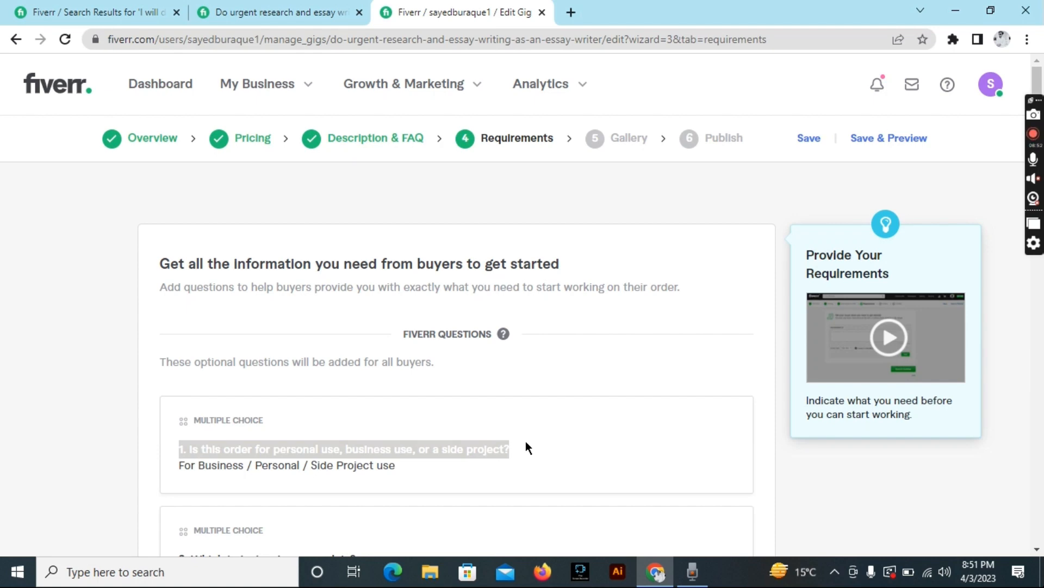
scroll(526, 447, "down", 9)
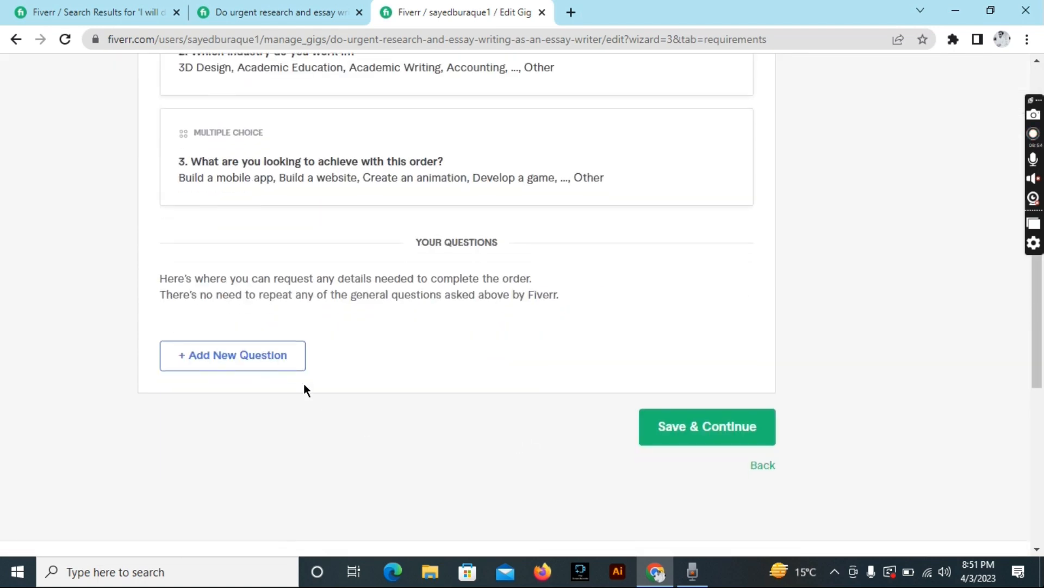
left_click(275, 357)
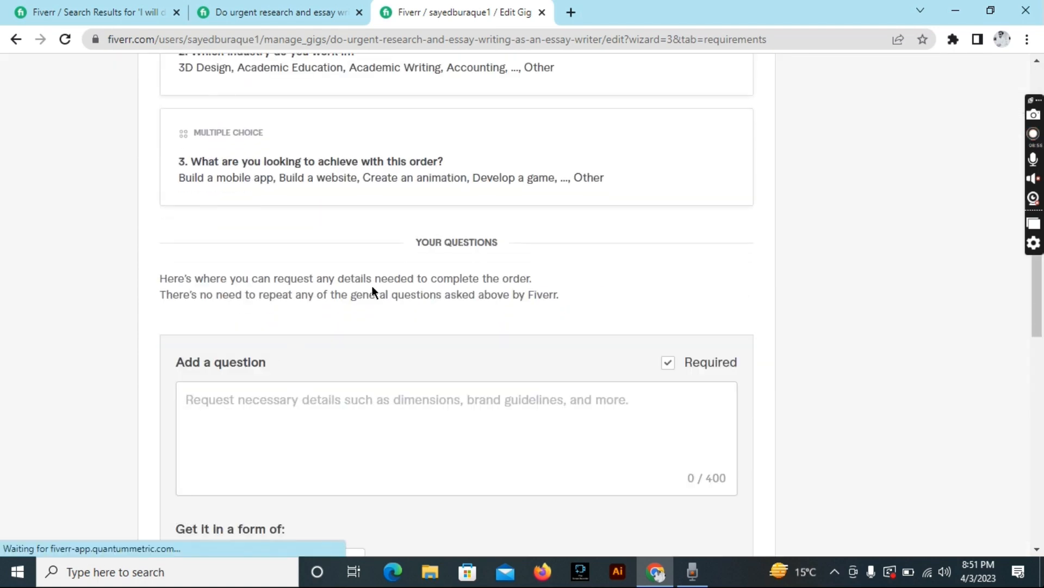
left_click(340, 419)
type("1. Is this order for personal use, business use, or a side project?")
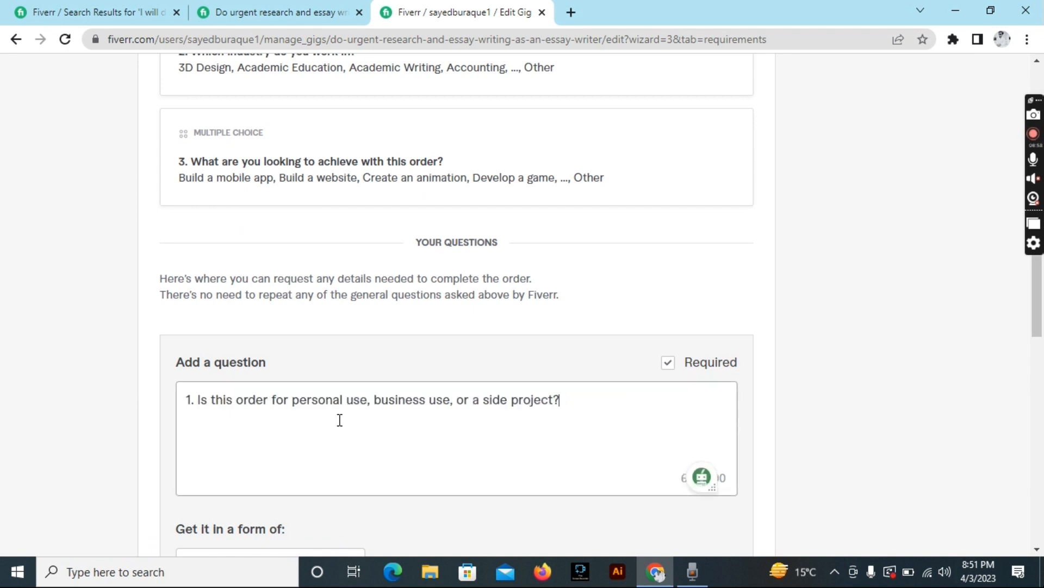
scroll(340, 420, "down", 4)
left_click(695, 385)
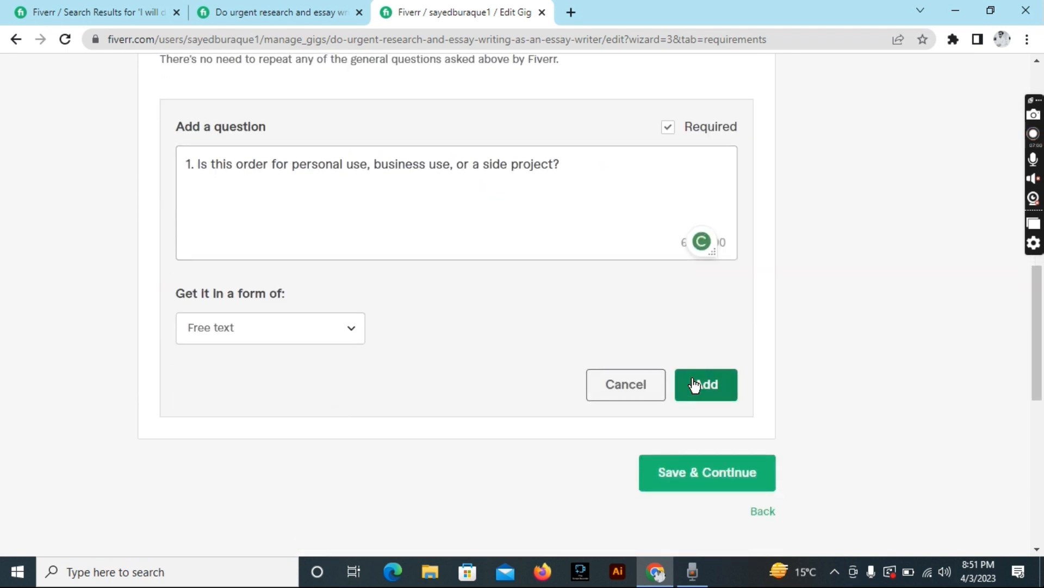
left_click(708, 273)
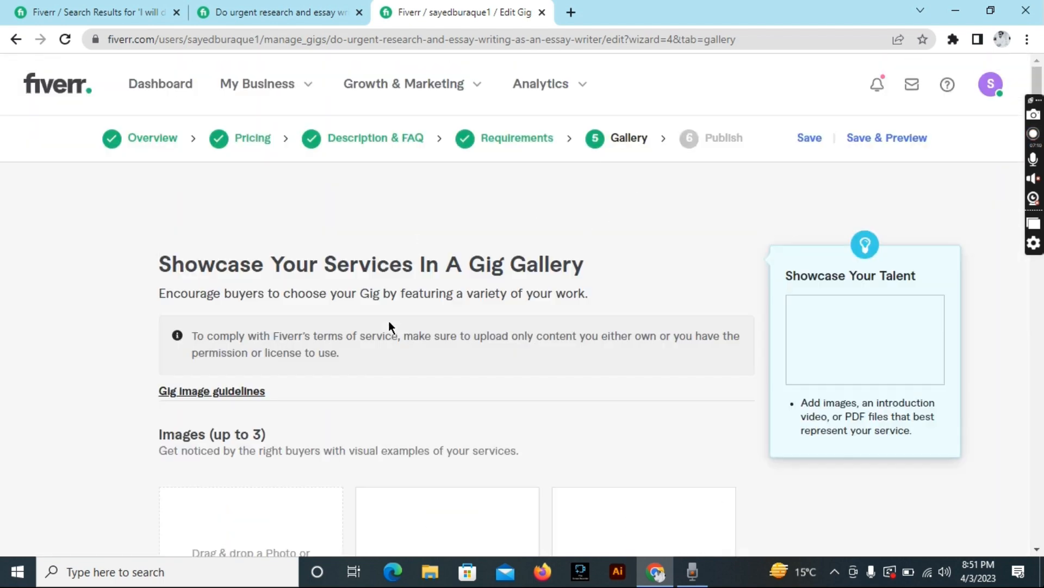
Upload the urgent essay-writing banner as the primary gallery image, retrying after the size error.
scroll(388, 321, "down", 3)
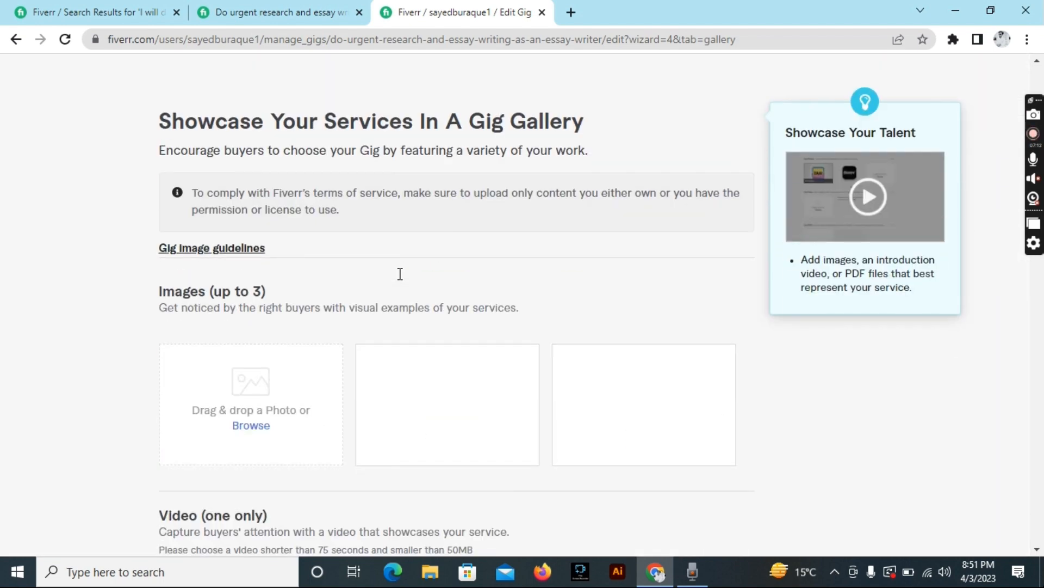
left_click(257, 425)
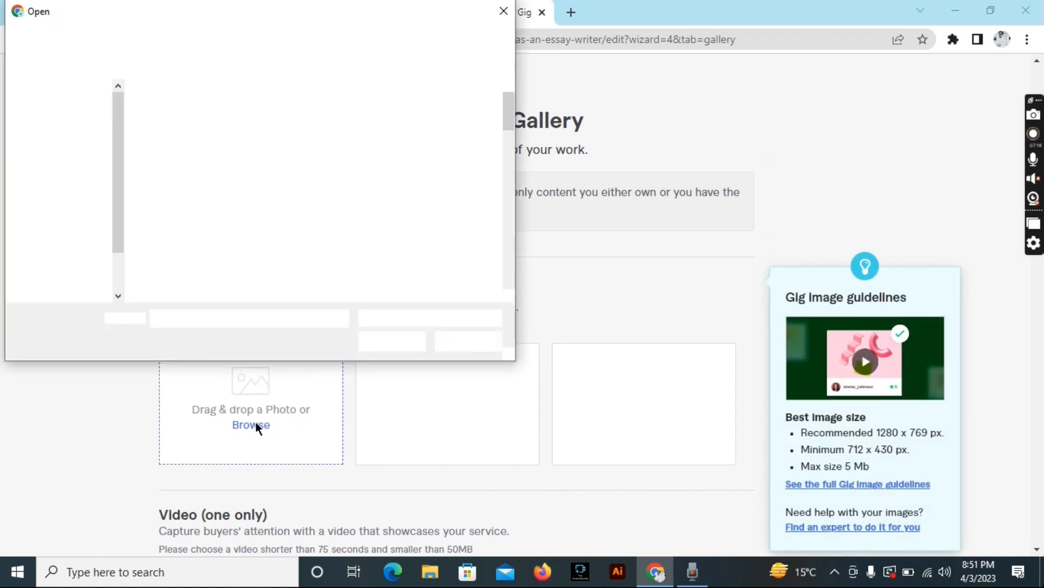
scroll(339, 237, "down", 2)
scroll(339, 237, "down", 3)
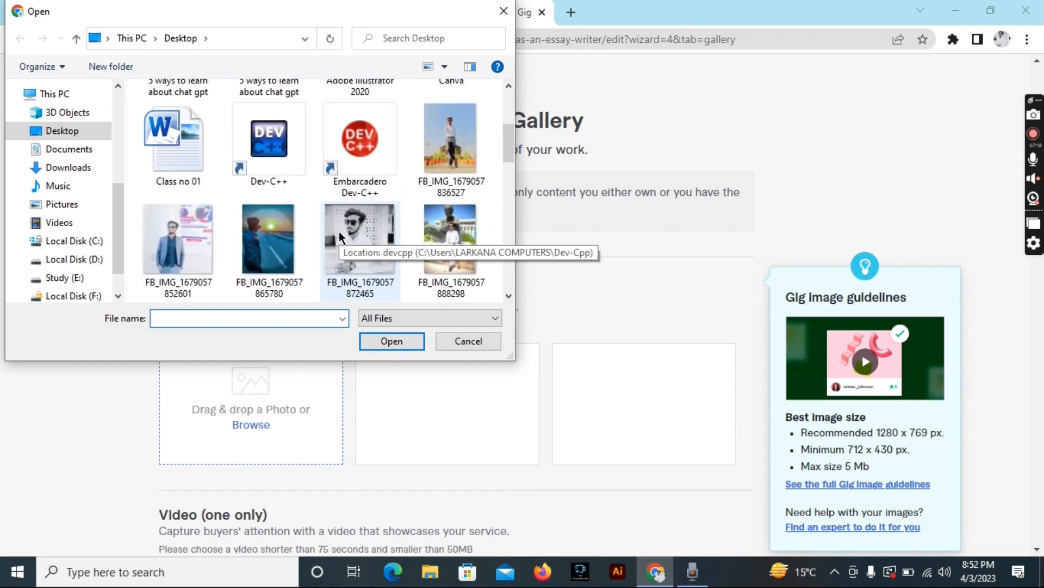
scroll(329, 235, "down", 3)
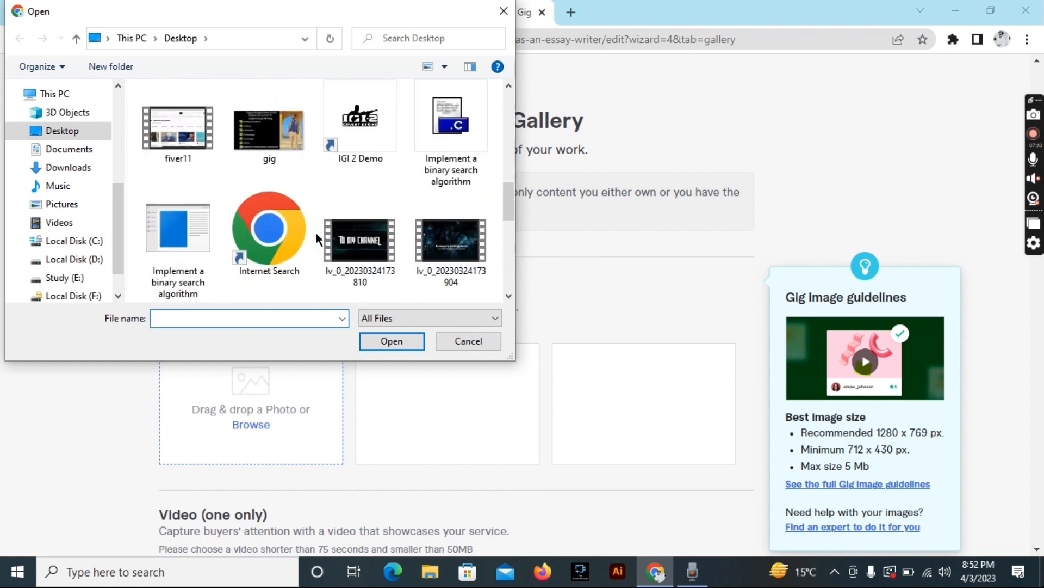
left_click(268, 148)
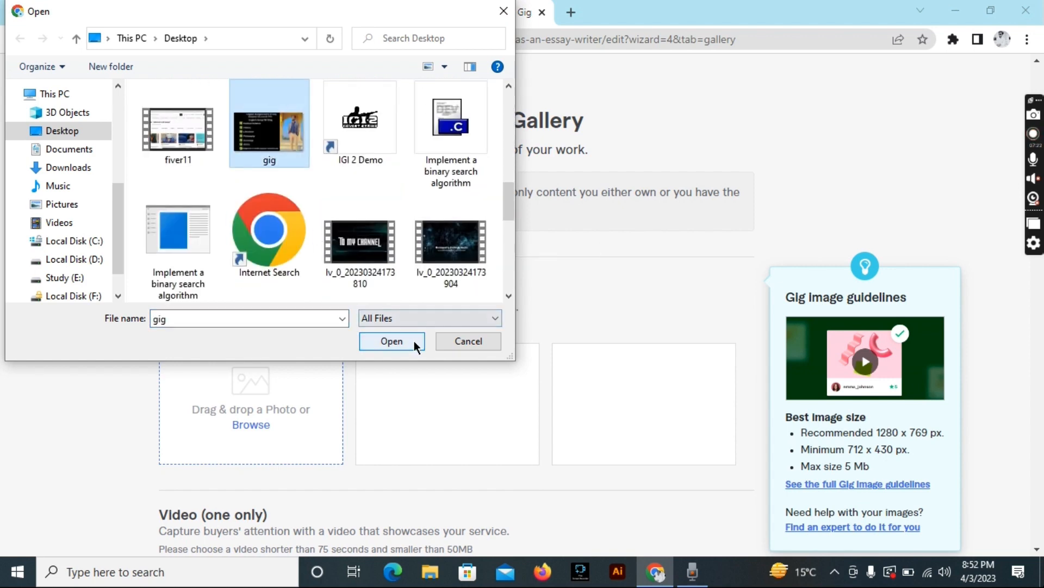
left_click(415, 343)
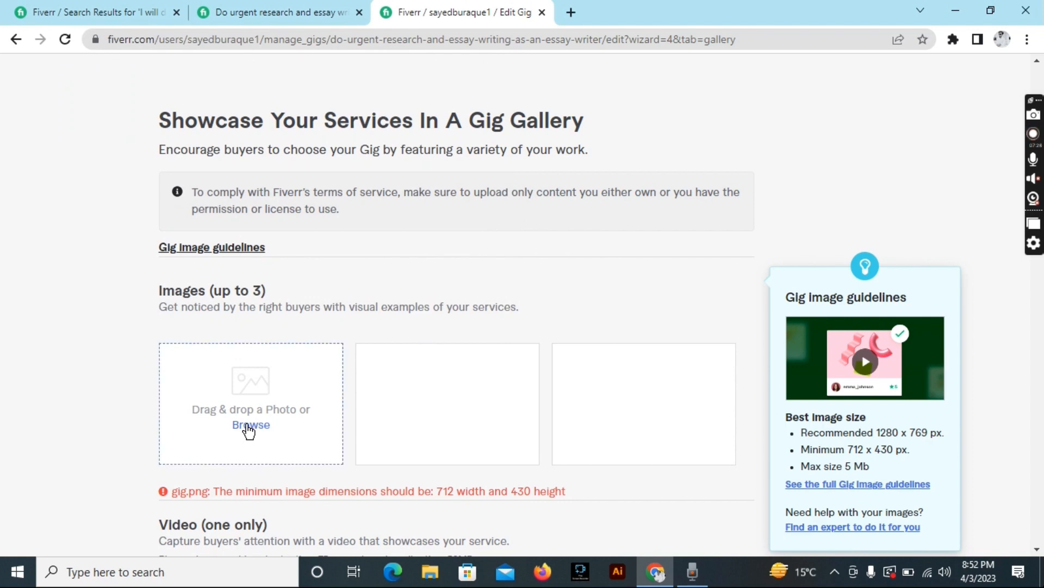
left_click(249, 431)
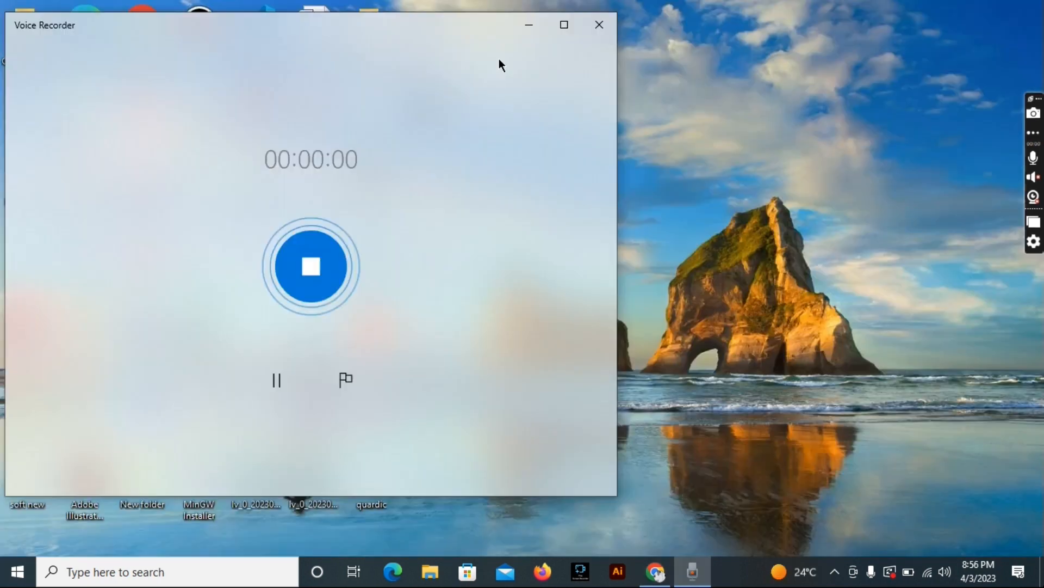
left_click(528, 27)
left_click(655, 571)
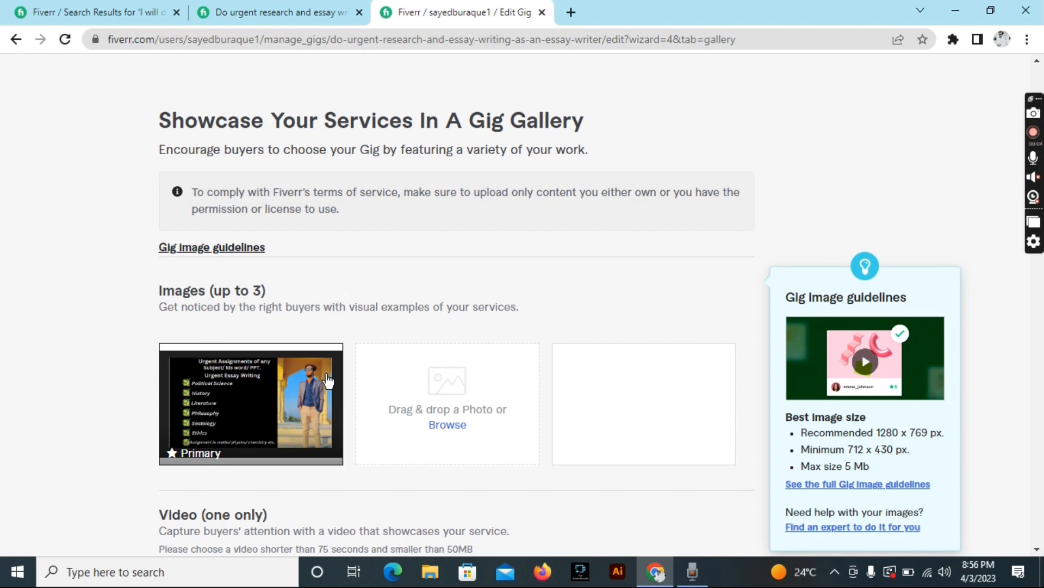
mouse_move(324, 373)
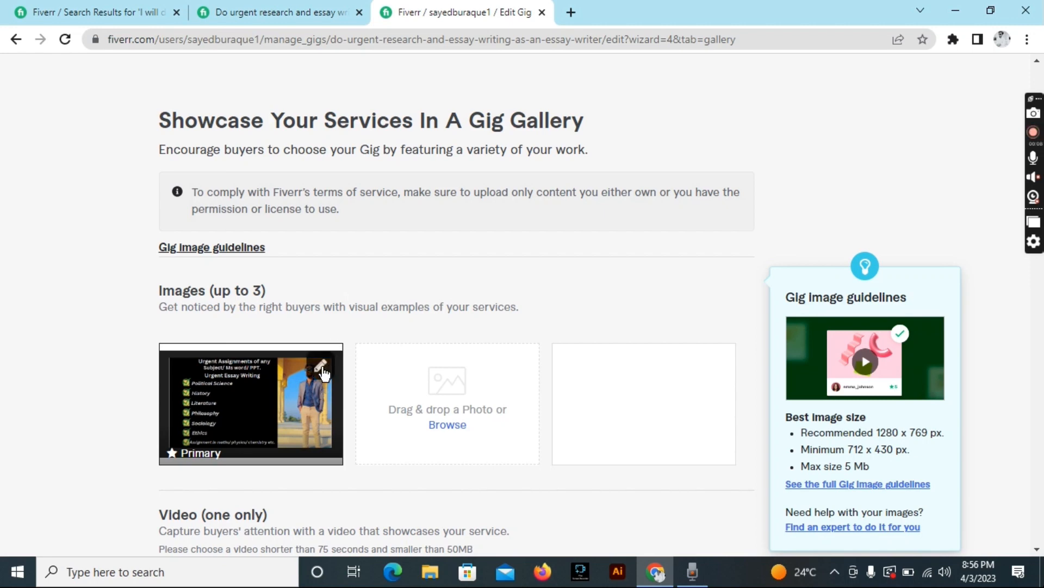
left_click(312, 7)
scroll(202, 307, "up", 4)
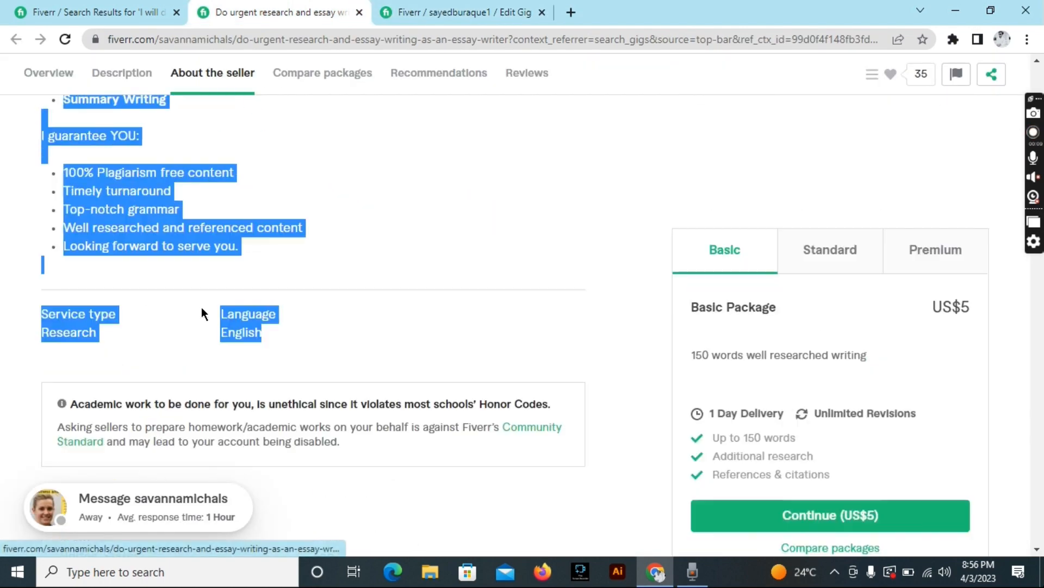
scroll(202, 307, "up", 10)
scroll(202, 307, "down", 3)
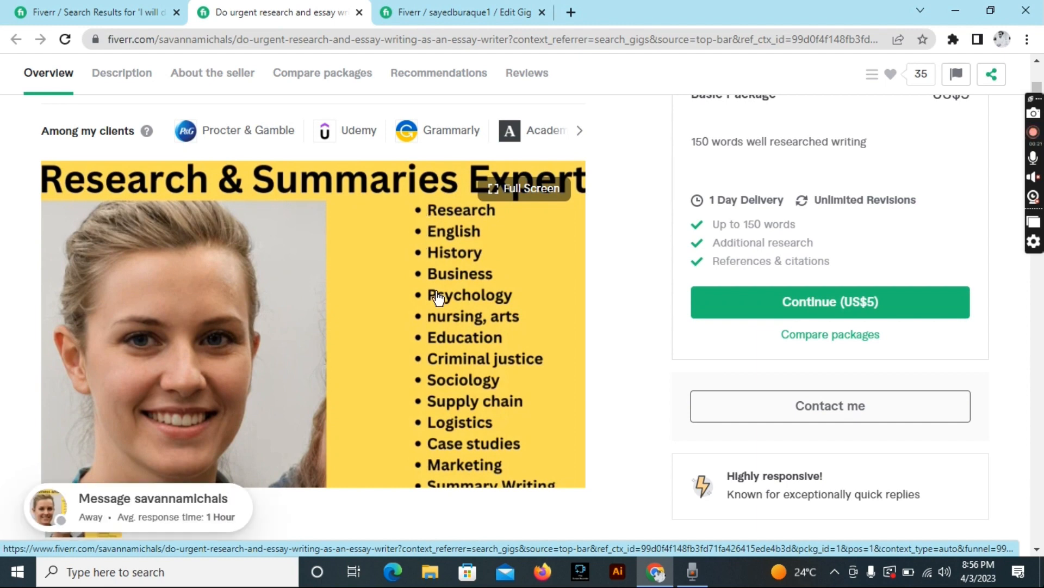
key("Tab")
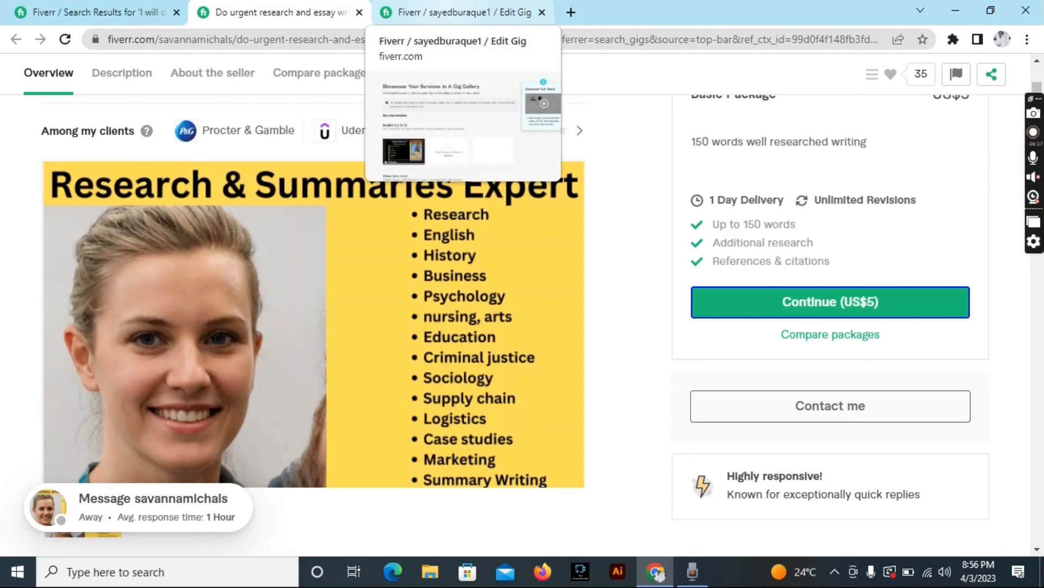
left_click(460, 12)
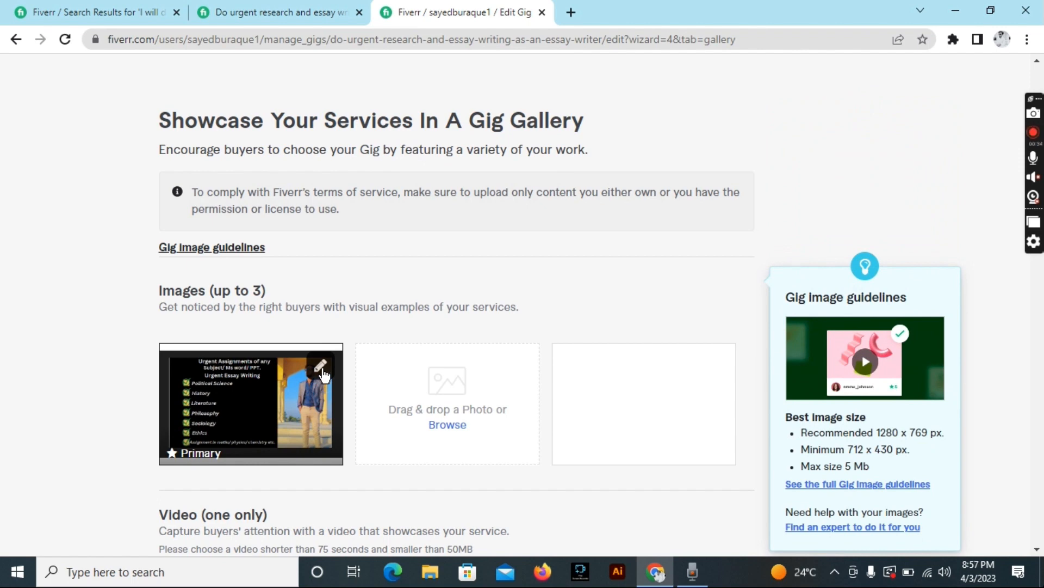
Replace the primary gallery image with gig1 and save the Gallery step.
left_click(322, 372)
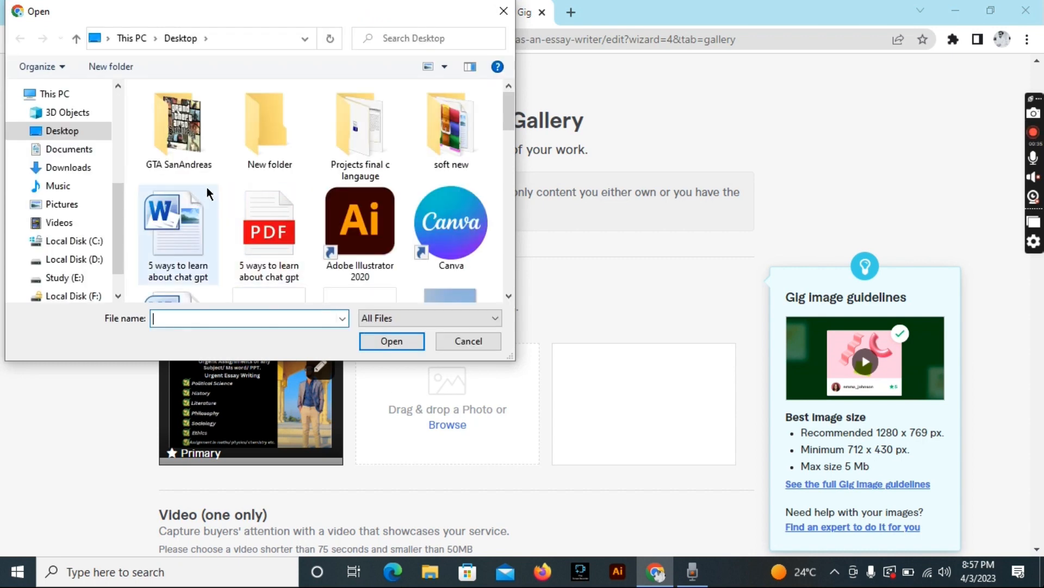
scroll(354, 217, "down", 5)
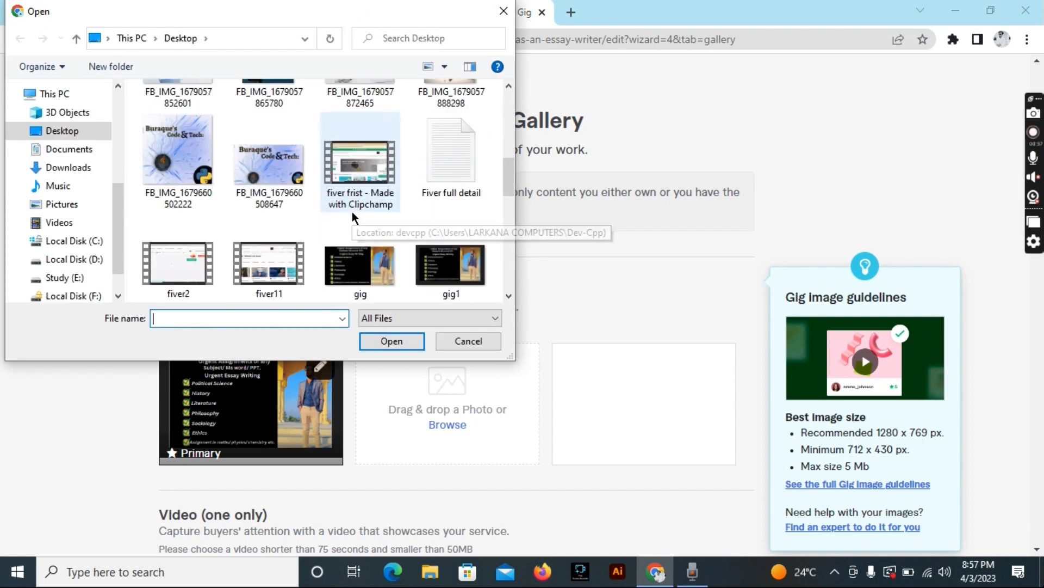
left_click(451, 265)
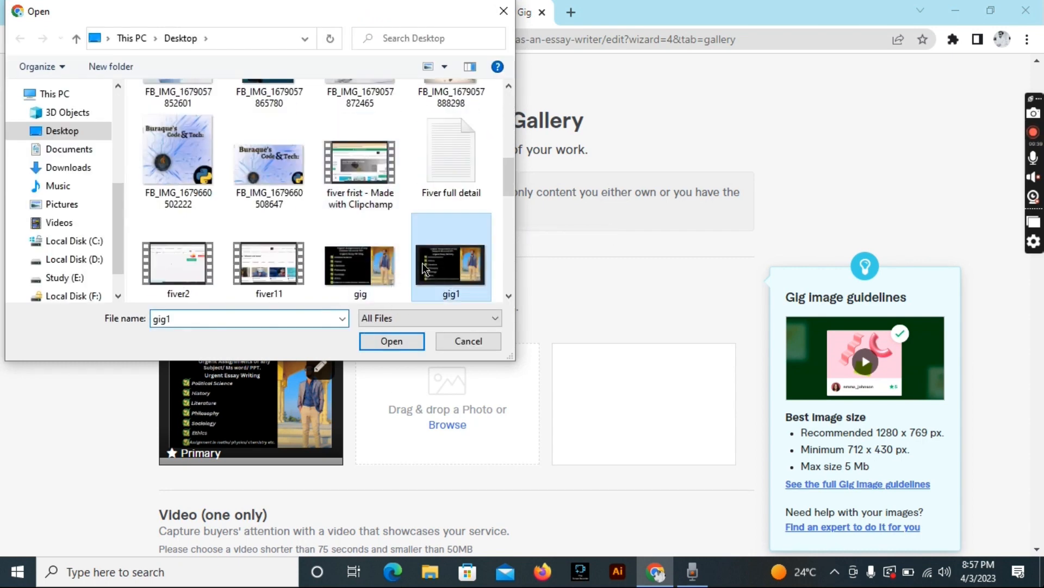
left_click(410, 343)
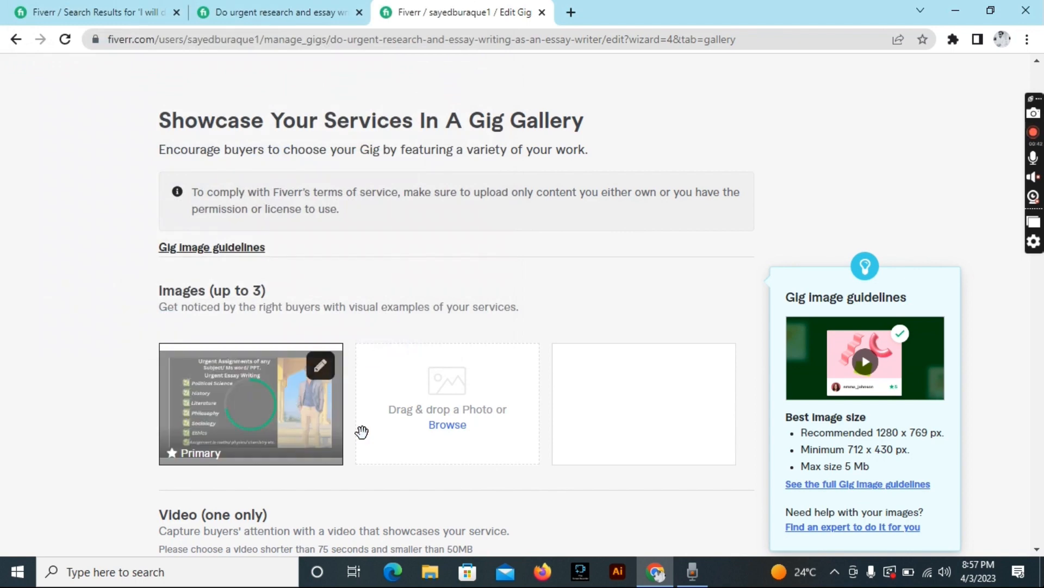
scroll(397, 406, "down", 15)
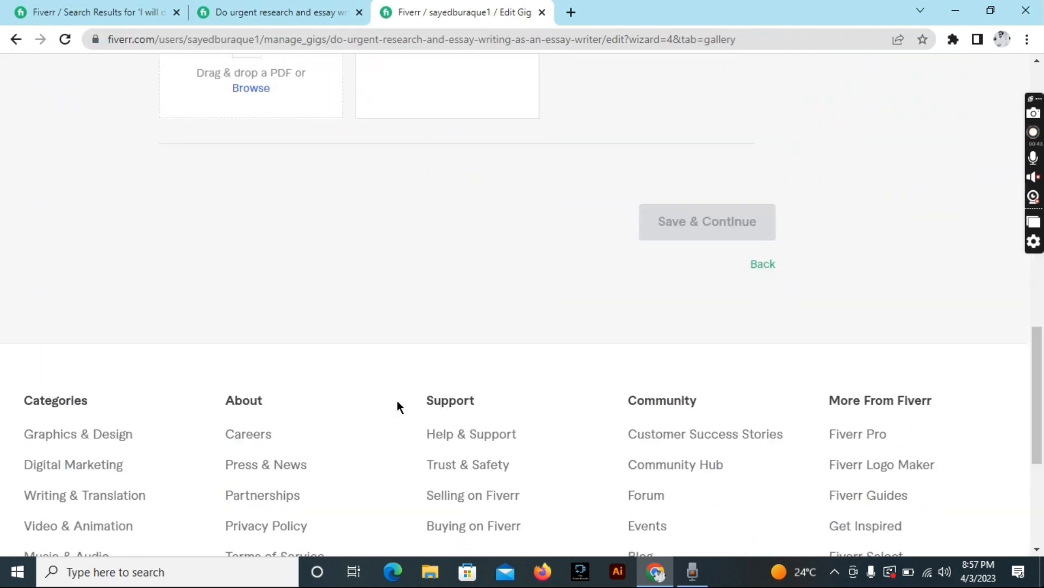
scroll(675, 228, "up", 2)
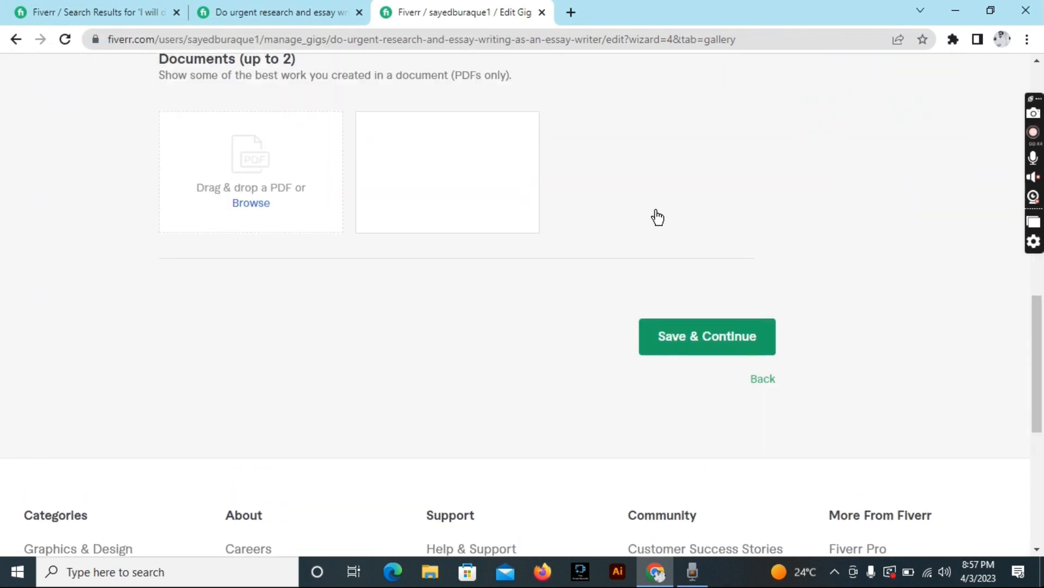
left_click(680, 348)
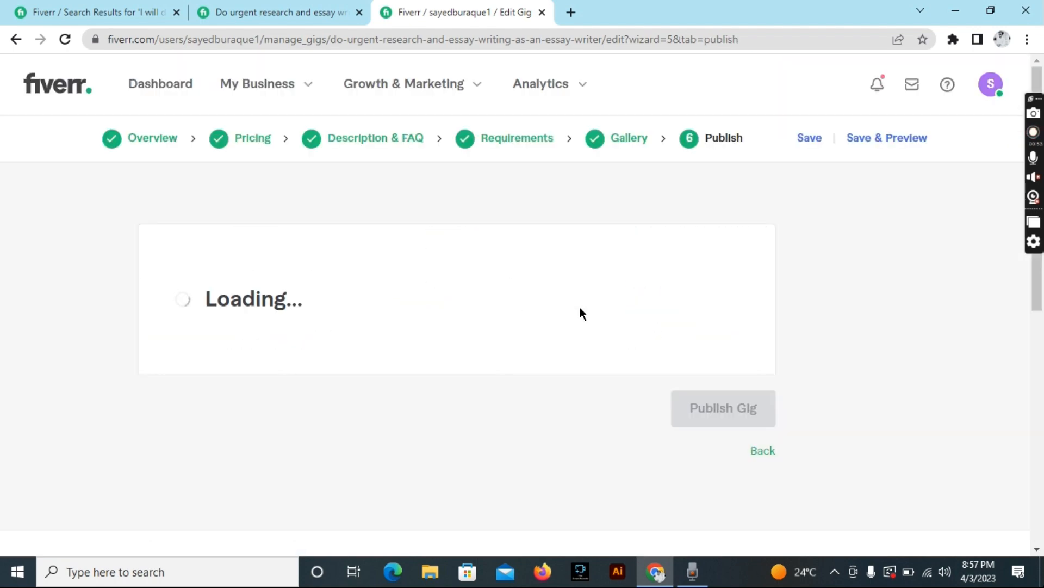
Answer Yes to the Form W-9 U.S. person question and save to reveal the address form.
scroll(580, 307, "down", 3)
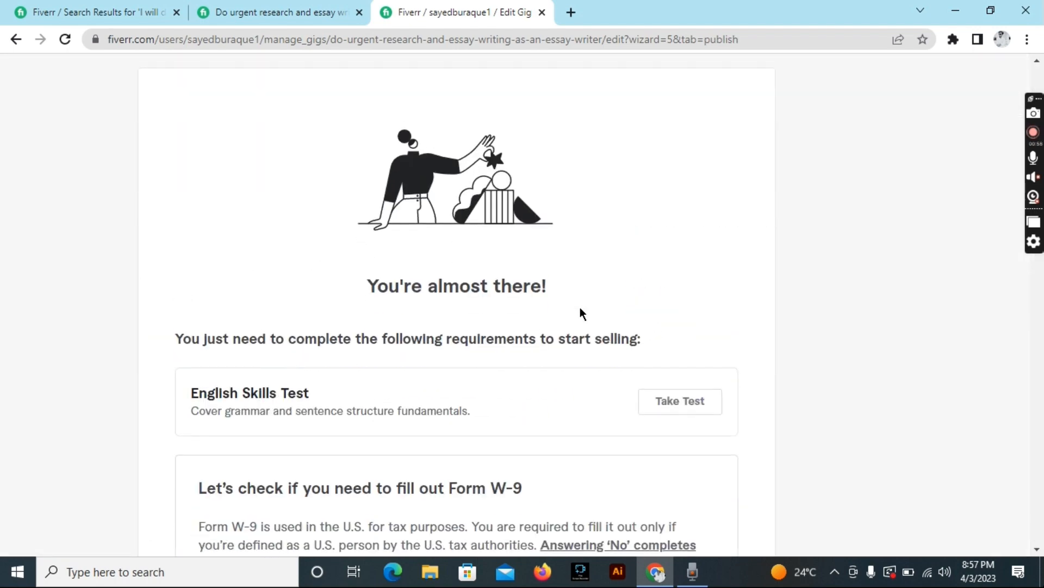
scroll(580, 308, "down", 5)
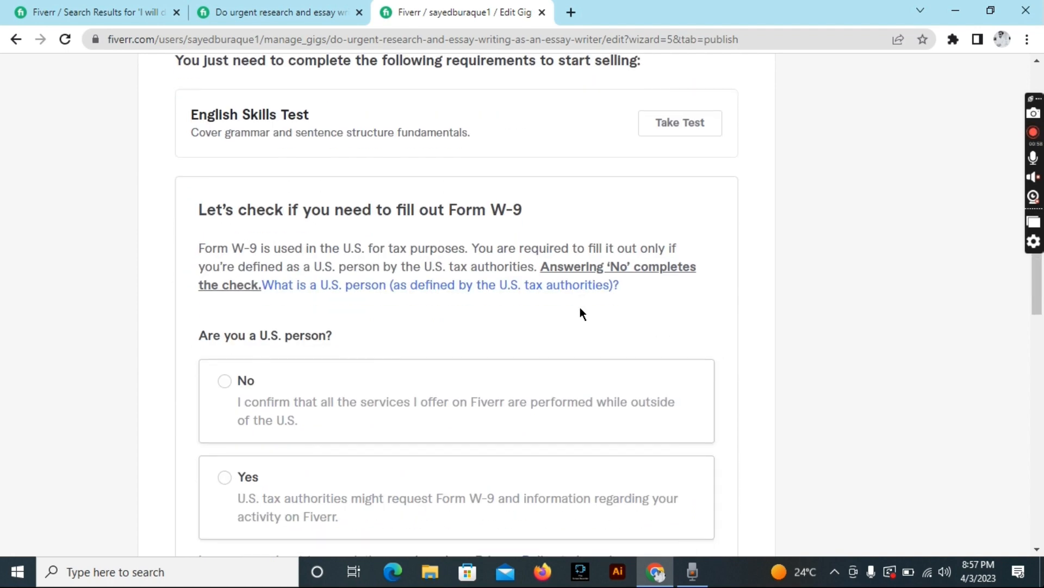
scroll(580, 308, "down", 1)
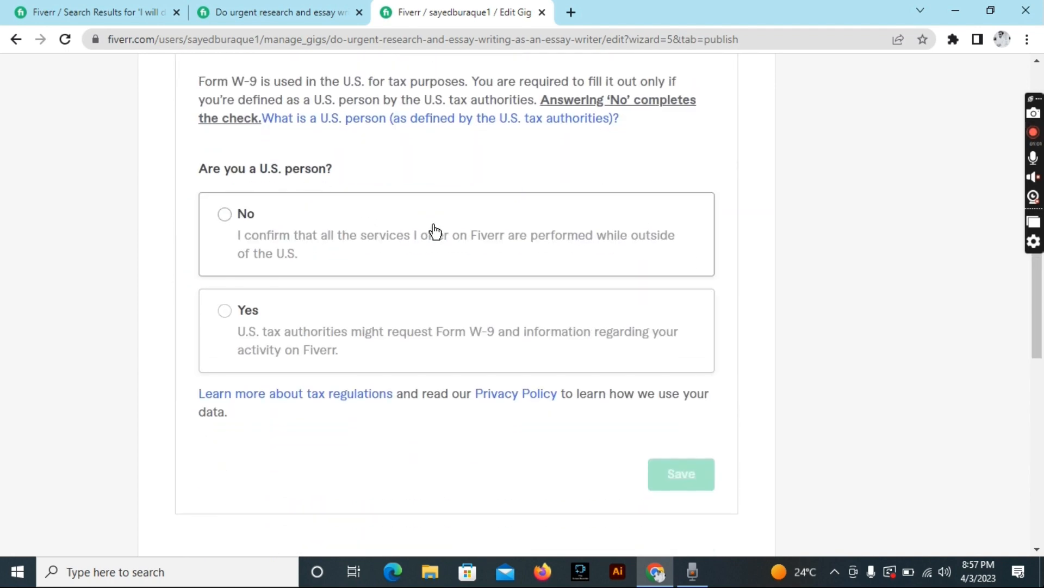
scroll(436, 231, "up", 5)
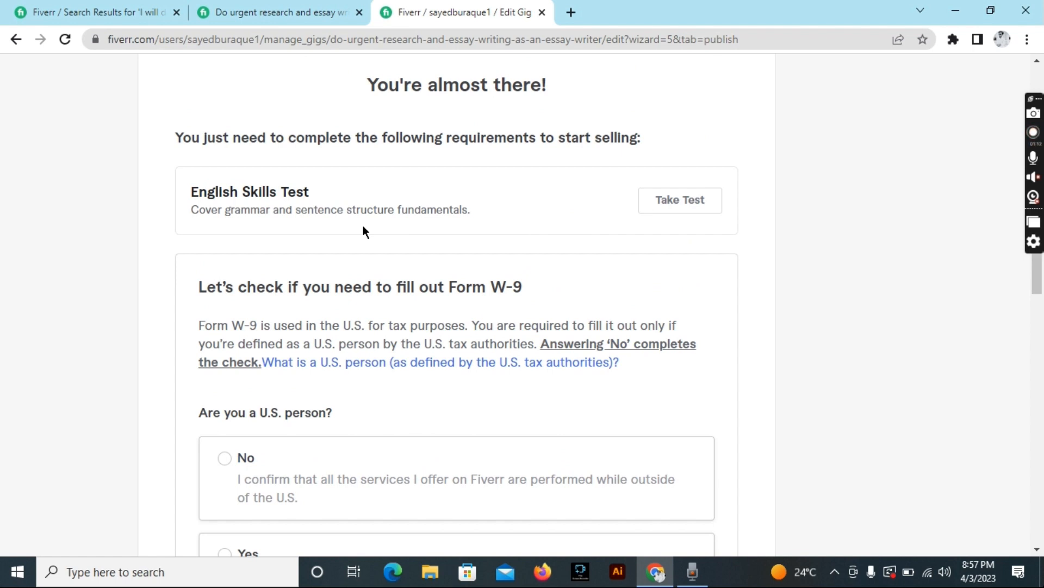
scroll(362, 226, "down", 7)
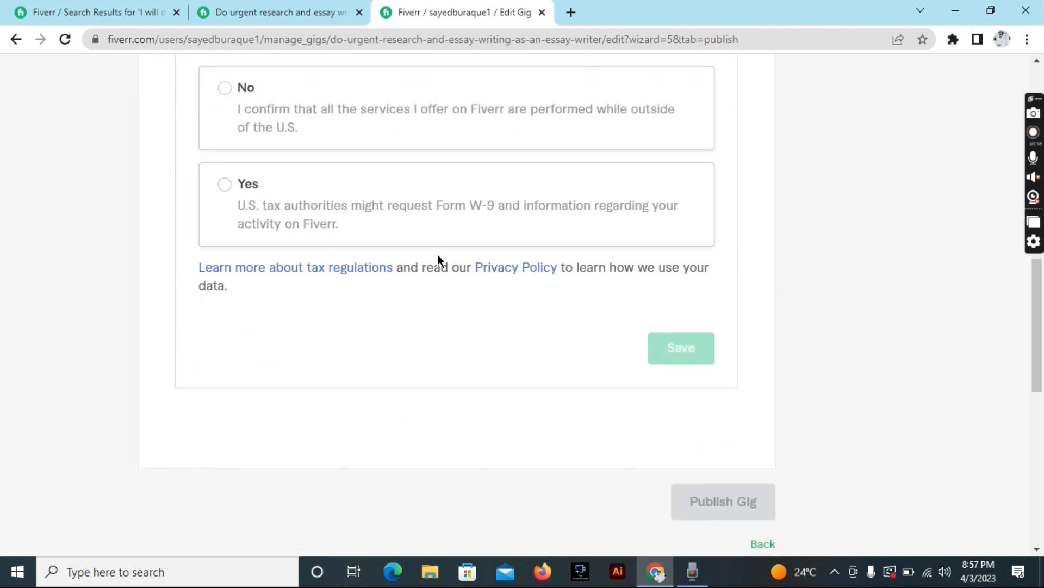
scroll(438, 258, "up", 2)
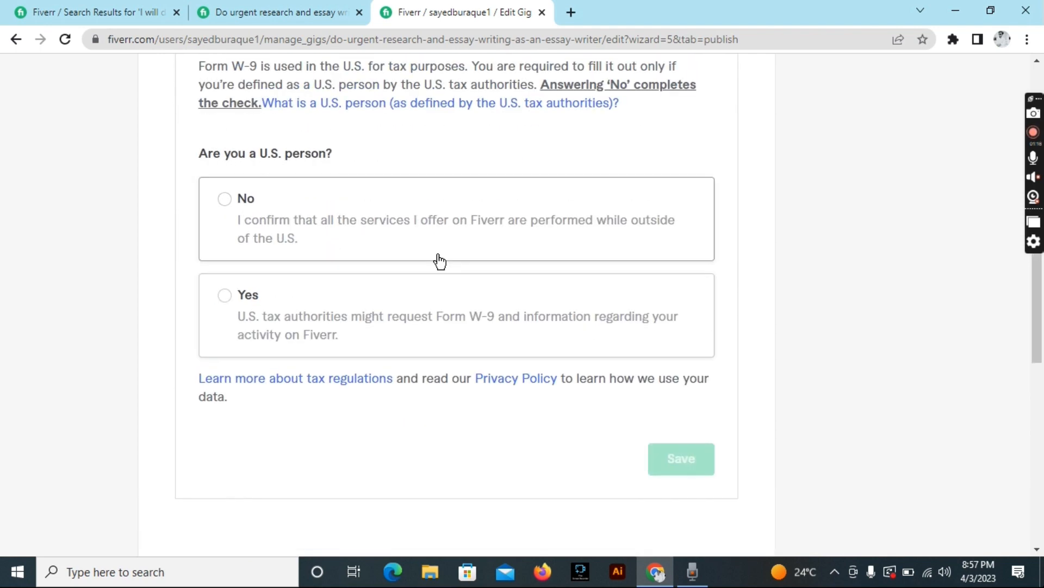
left_click(223, 297)
left_click(651, 460)
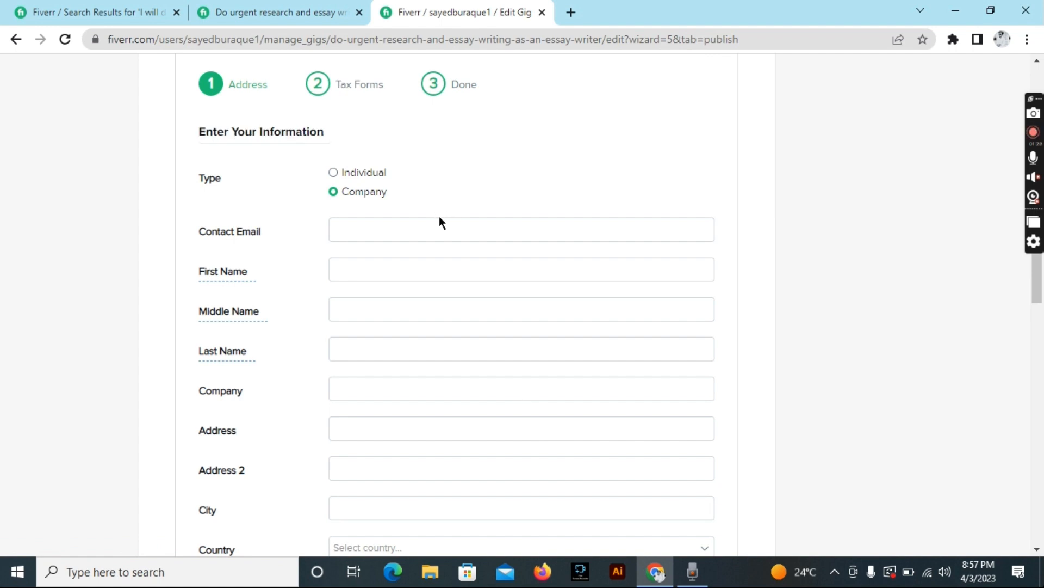
Switch the tax form's Type from Company to Individual and move into Contact Email.
scroll(443, 256, "down", 3)
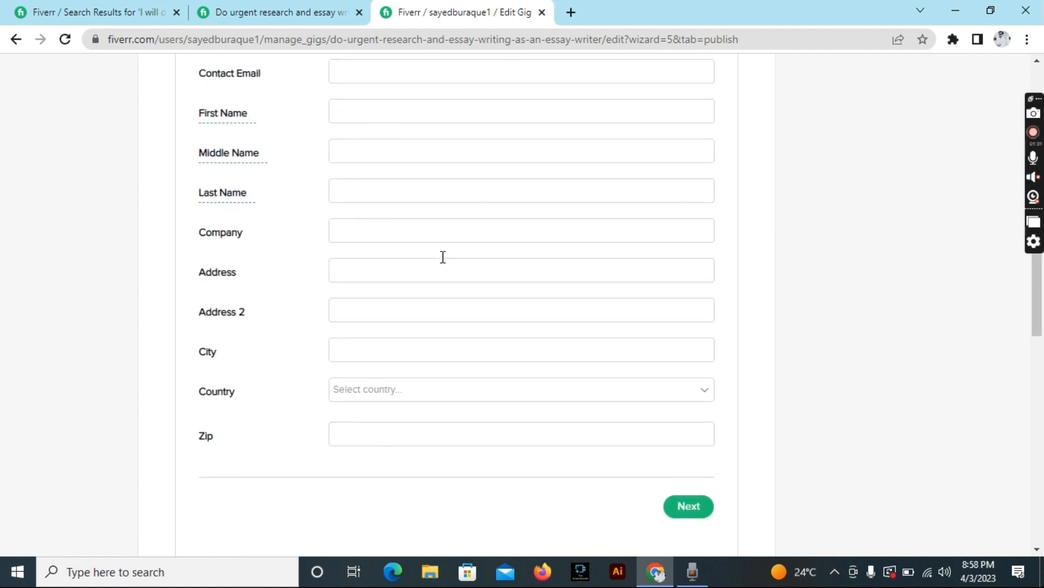
scroll(443, 256, "up", 1)
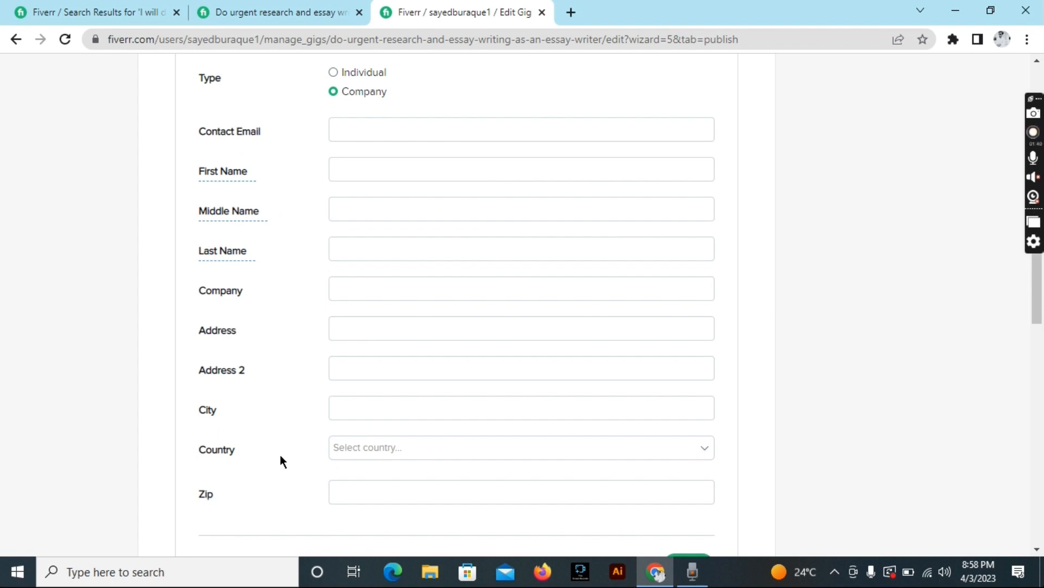
left_click(345, 289)
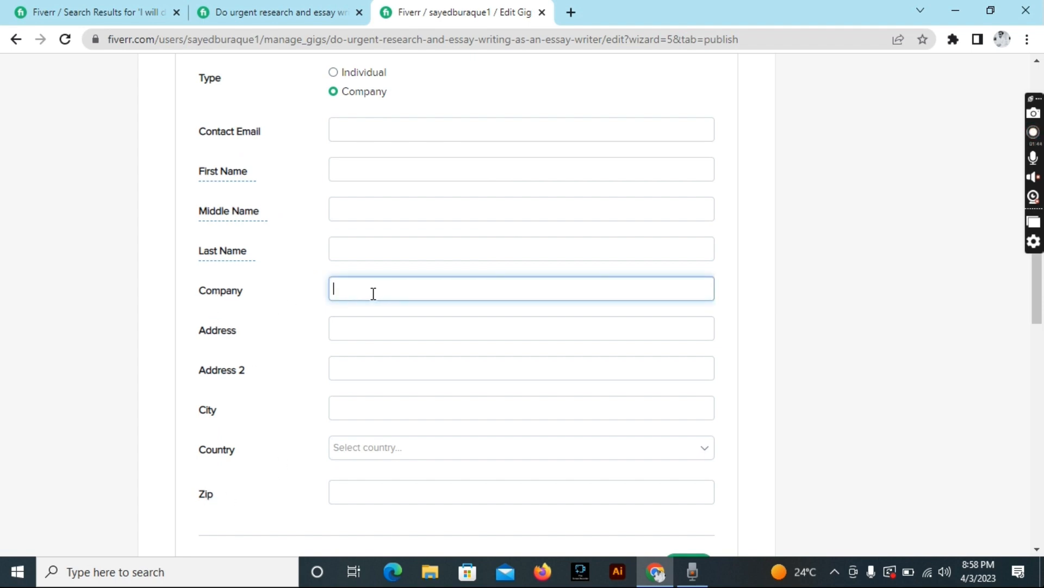
scroll(373, 293, "up", 3)
left_click(334, 234)
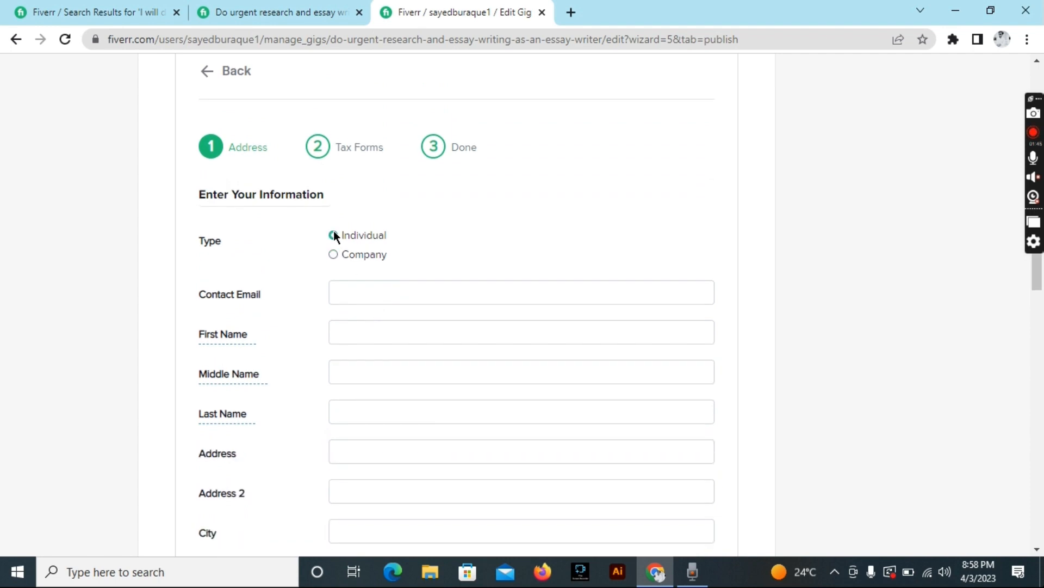
scroll(353, 294, "down", 2)
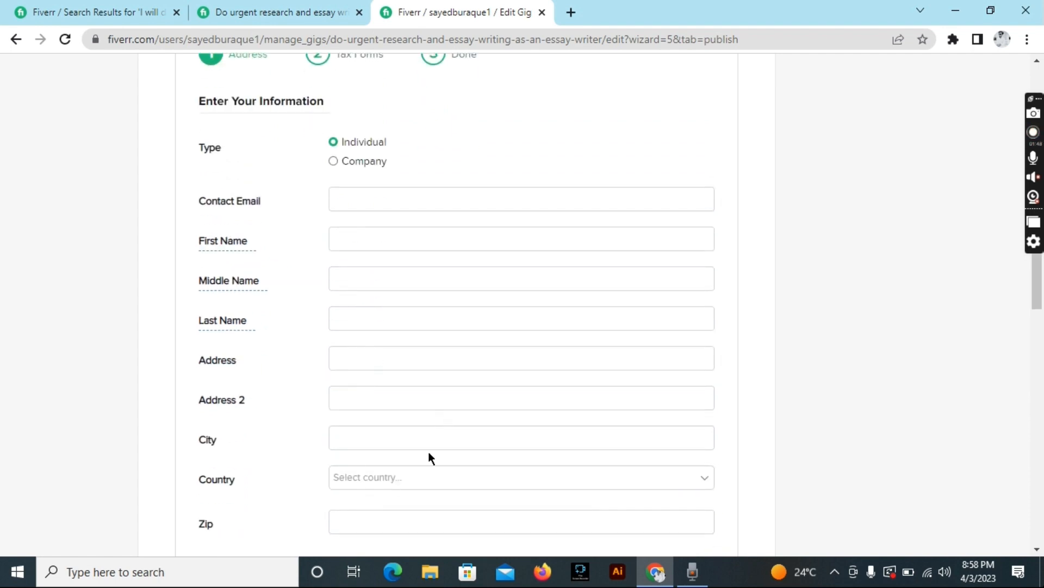
scroll(428, 458, "down", 2)
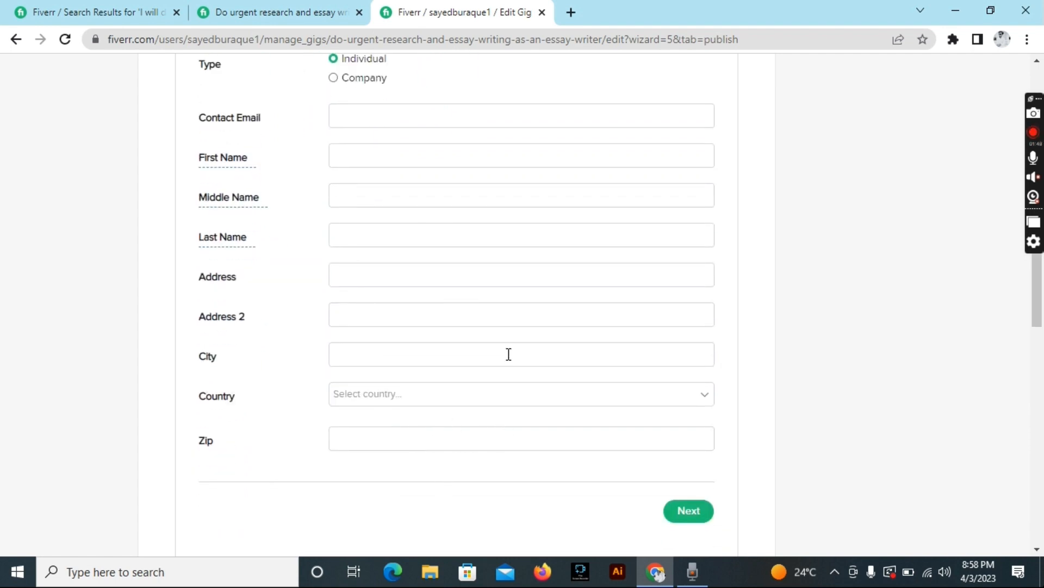
scroll(509, 354, "up", 4)
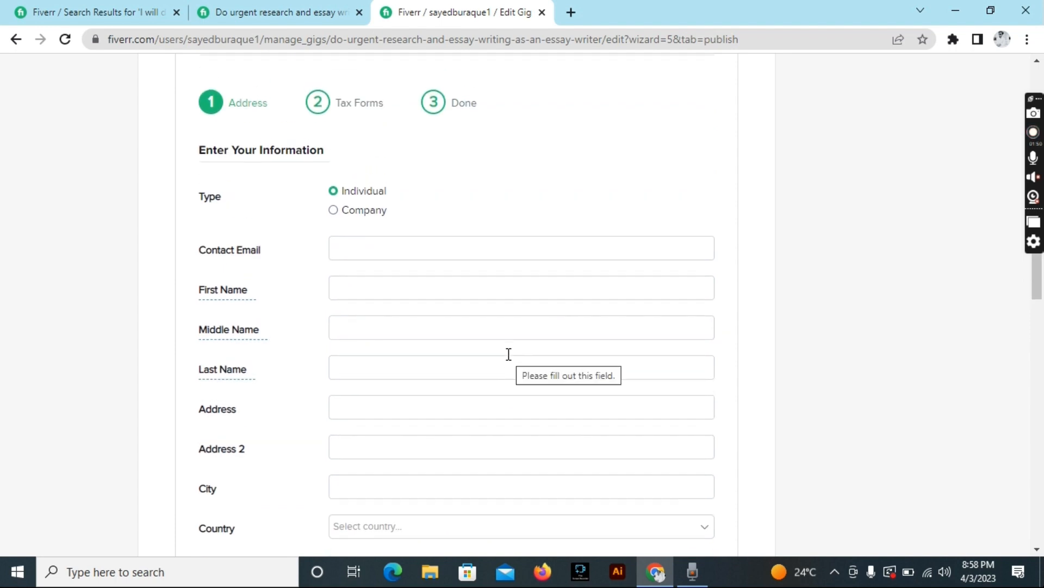
left_click(409, 338)
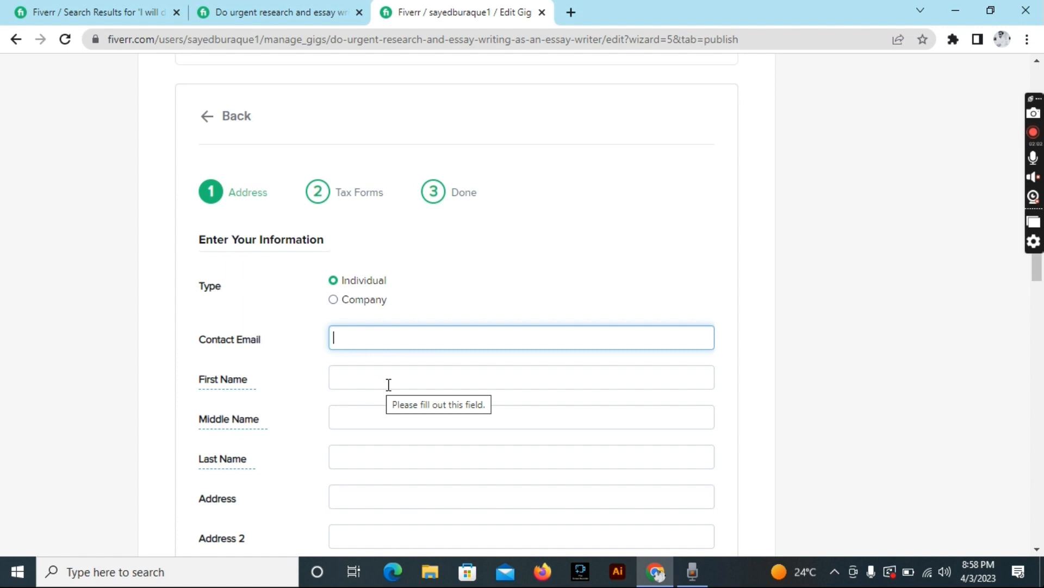
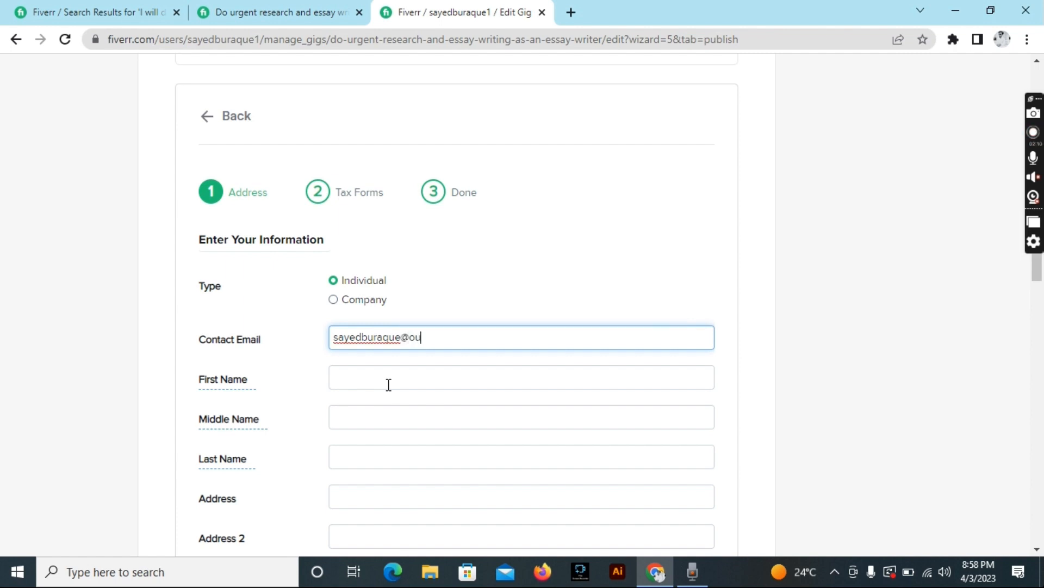
Enter the e-mail address and the first, middle and last name on the payout form.
left_click(421, 377)
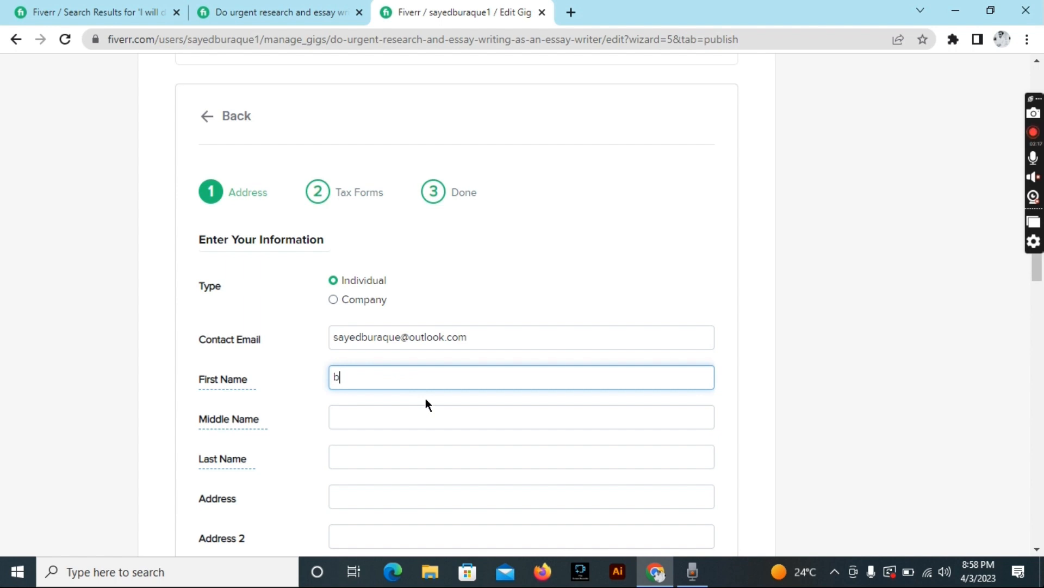
left_click(397, 420)
type("sa")
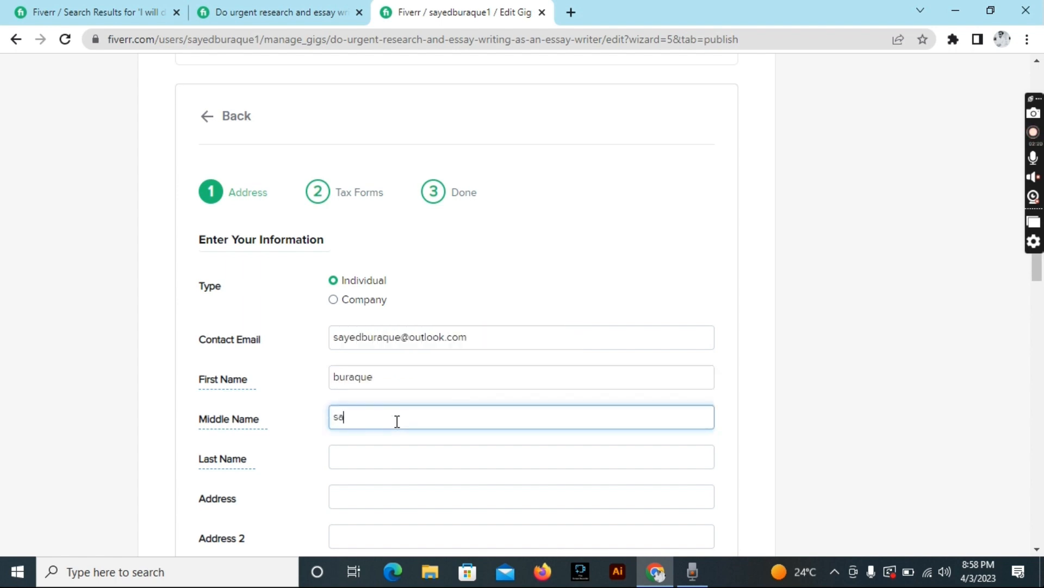
type("yed")
left_click(388, 455)
type("sayed")
scroll(379, 378, "down", 2)
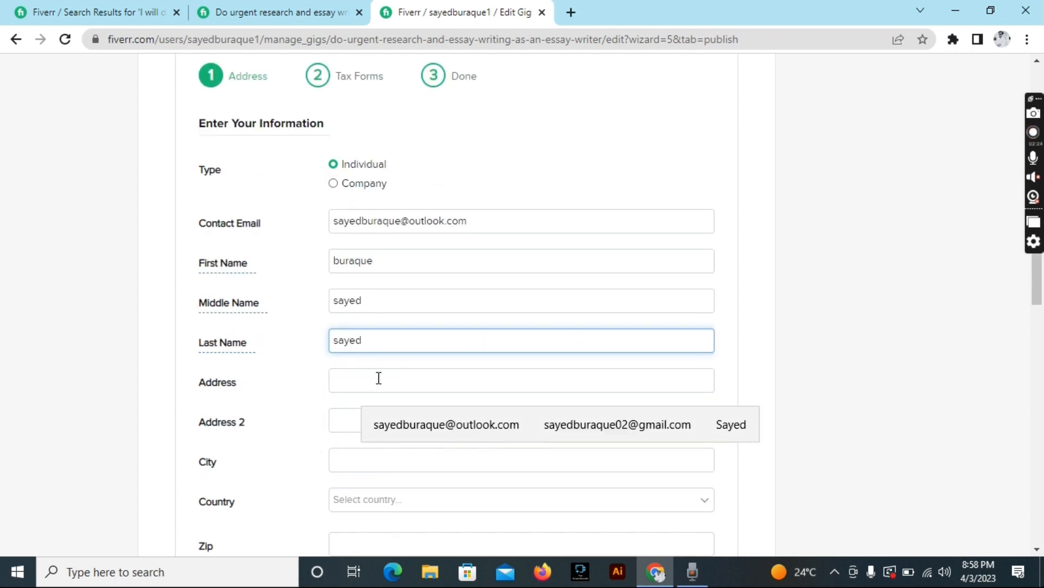
Autofill the street address and paste its text into the second address line.
left_click(379, 377)
left_click(477, 417)
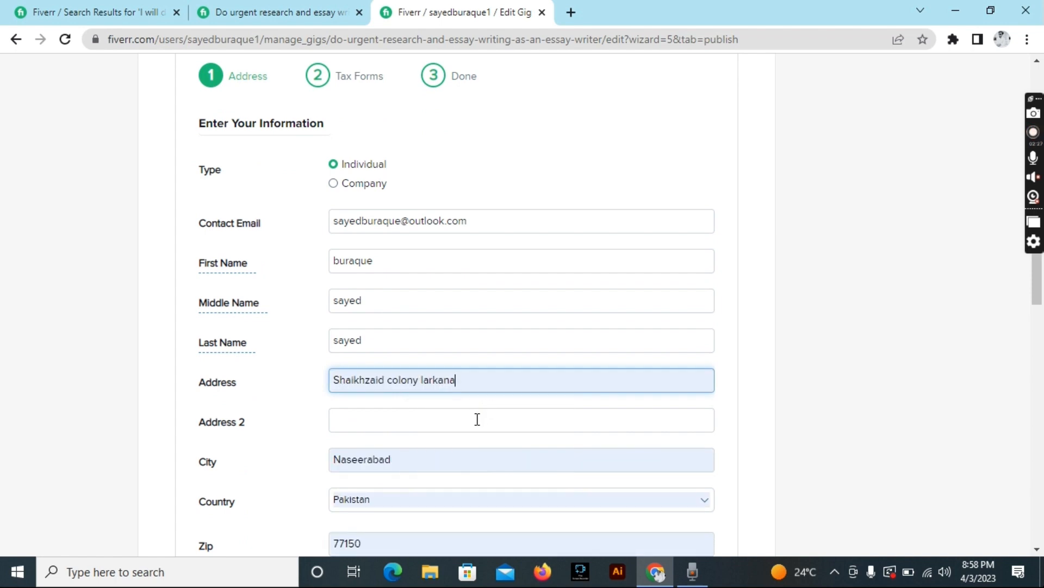
scroll(477, 419, "down", 3)
left_click(417, 275)
type("s")
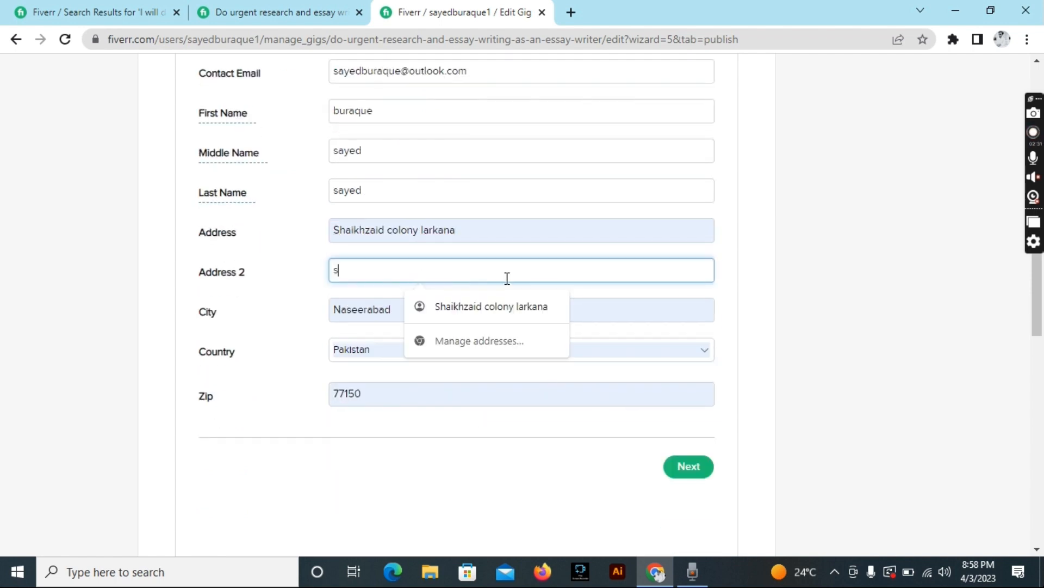
left_click_drag(488, 223, 315, 222)
key("ctrl+c")
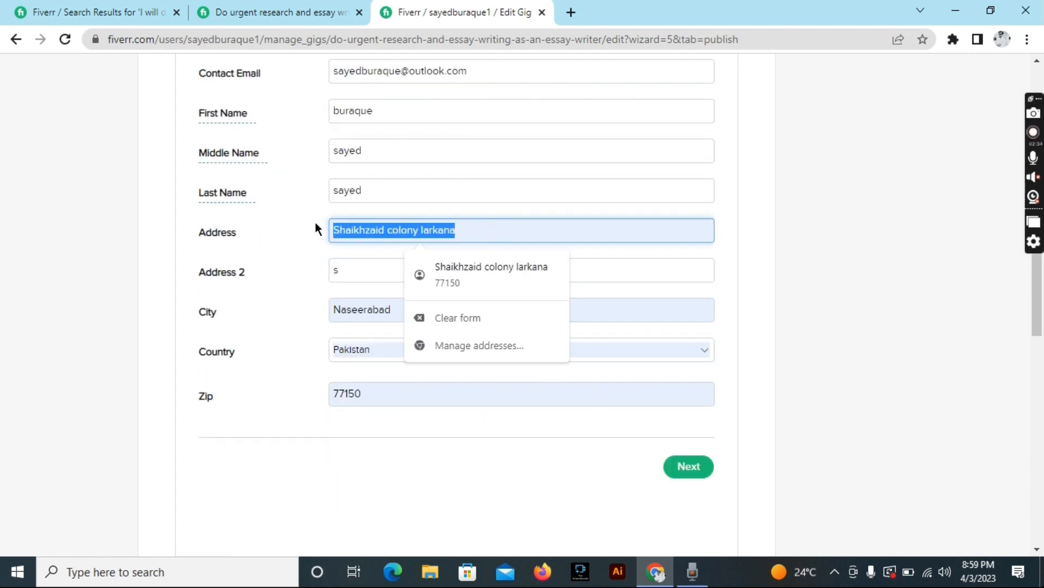
left_click(356, 268)
key("ctrl+v")
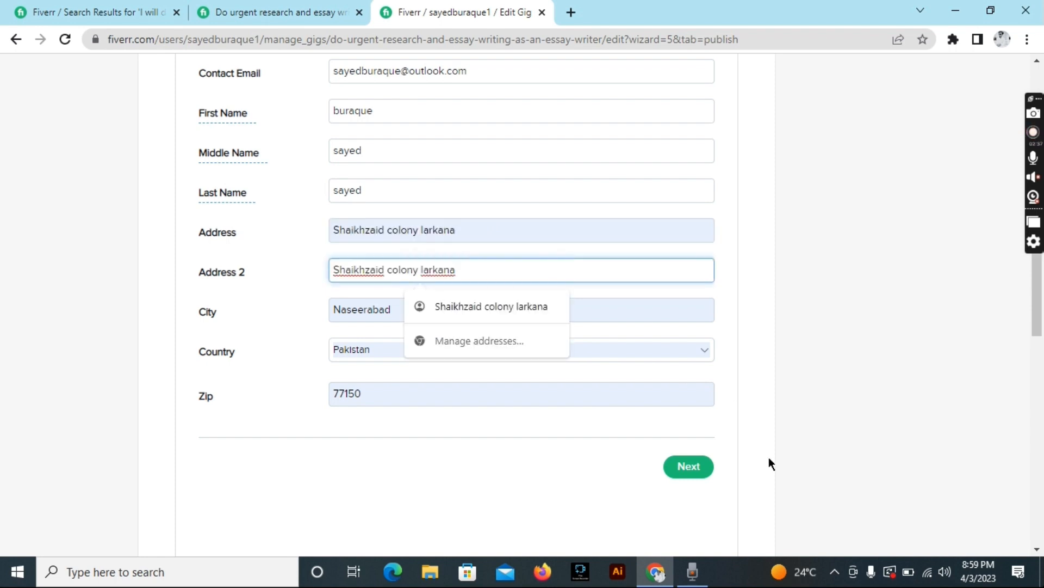
Fill the second address line from the saved suggestion and retry submitting.
left_click(687, 466)
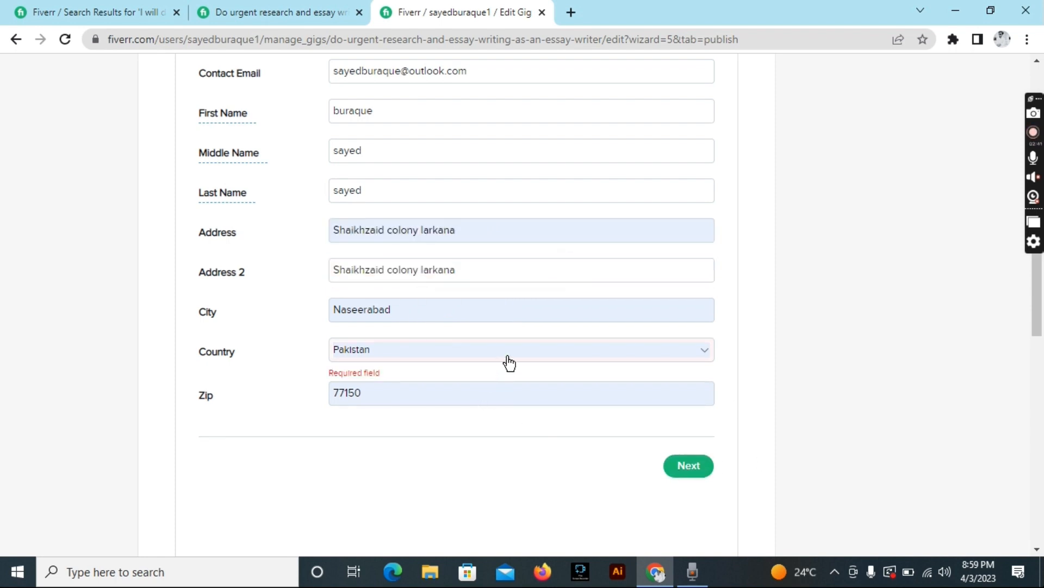
left_click(481, 270)
left_click(488, 313)
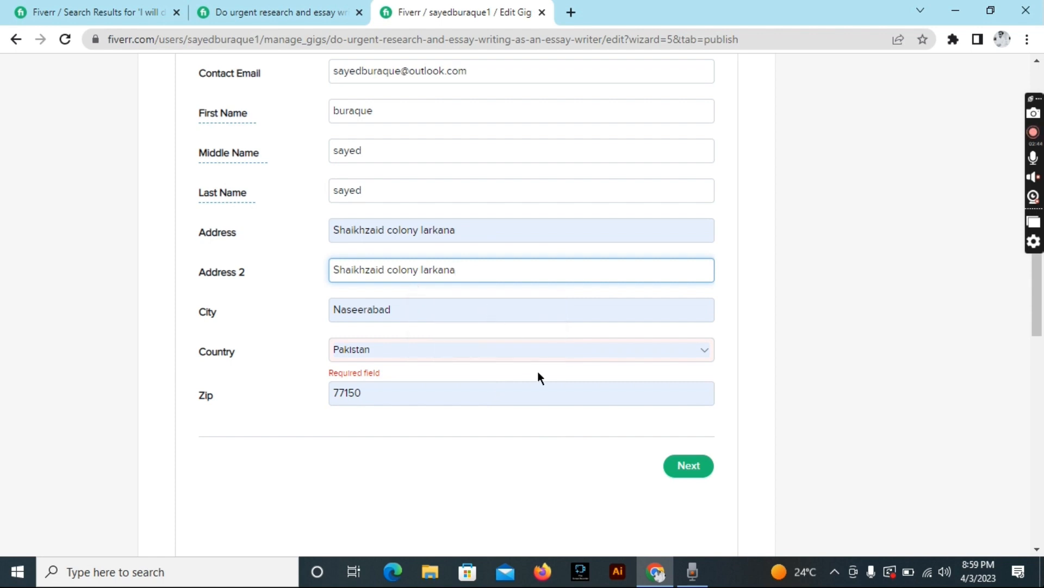
left_click(679, 467)
Autofill the zip code and city from saved details, which also fills the country.
scroll(513, 278, "up", 2)
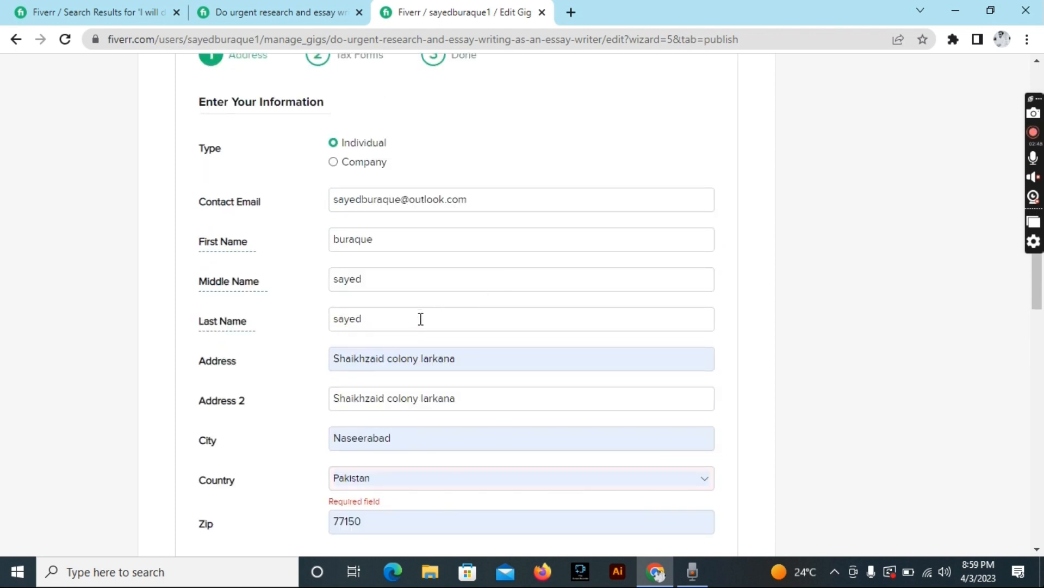
scroll(398, 503, "down", 1)
left_click(401, 472)
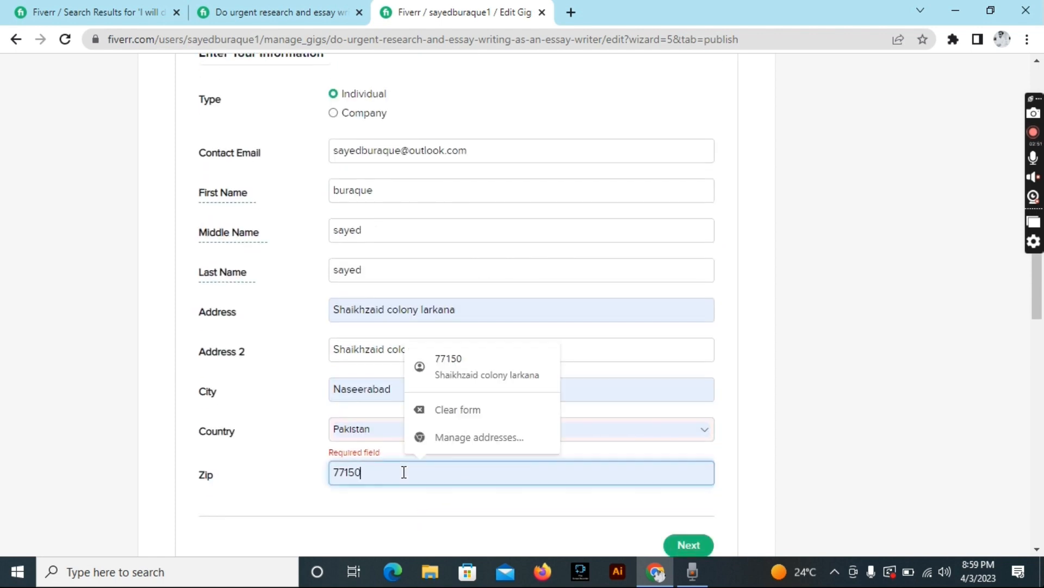
left_click(465, 368)
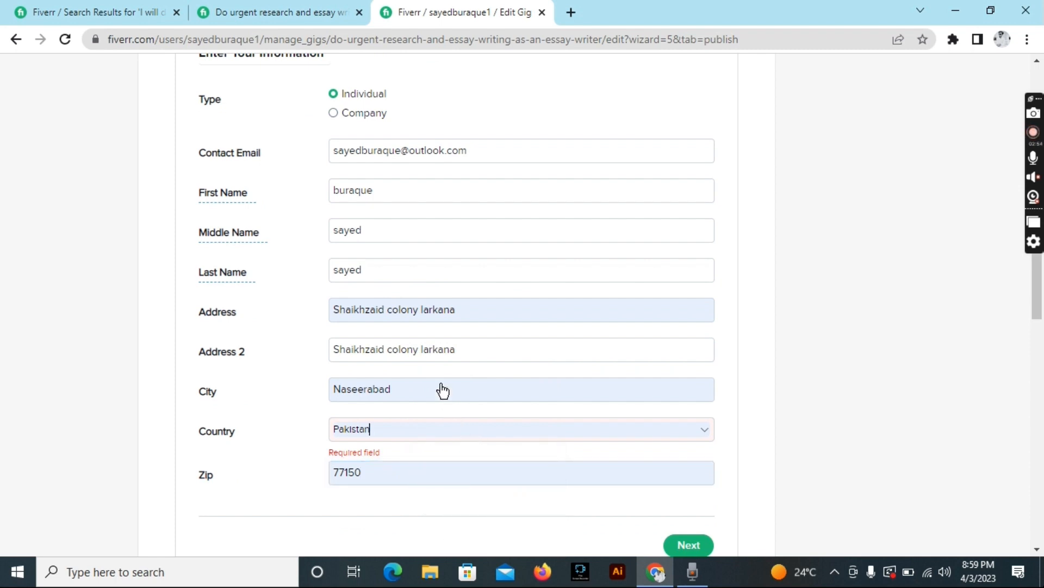
left_click(439, 389)
left_click(449, 433)
left_click(438, 350)
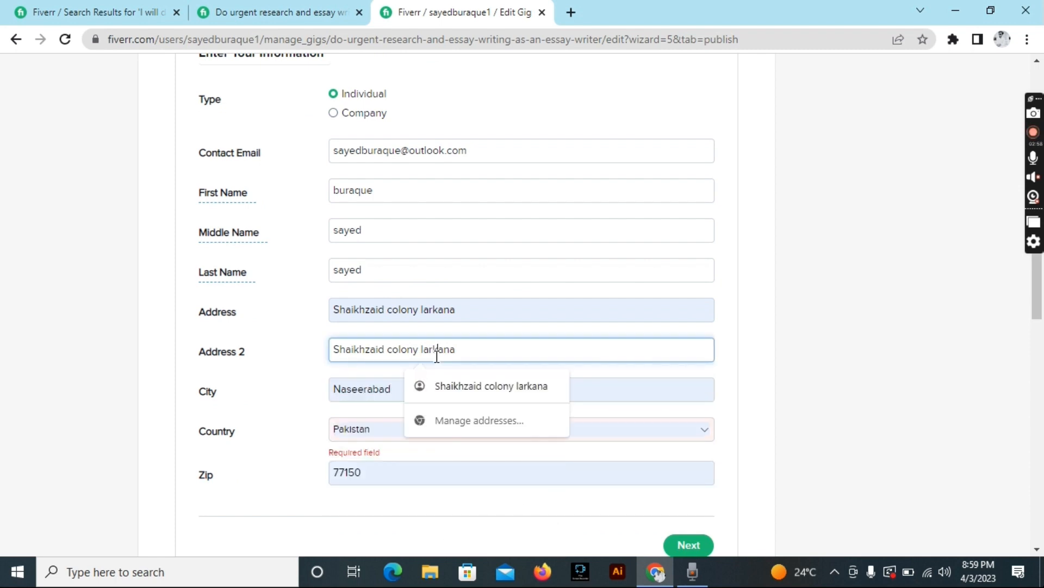
left_click(687, 544)
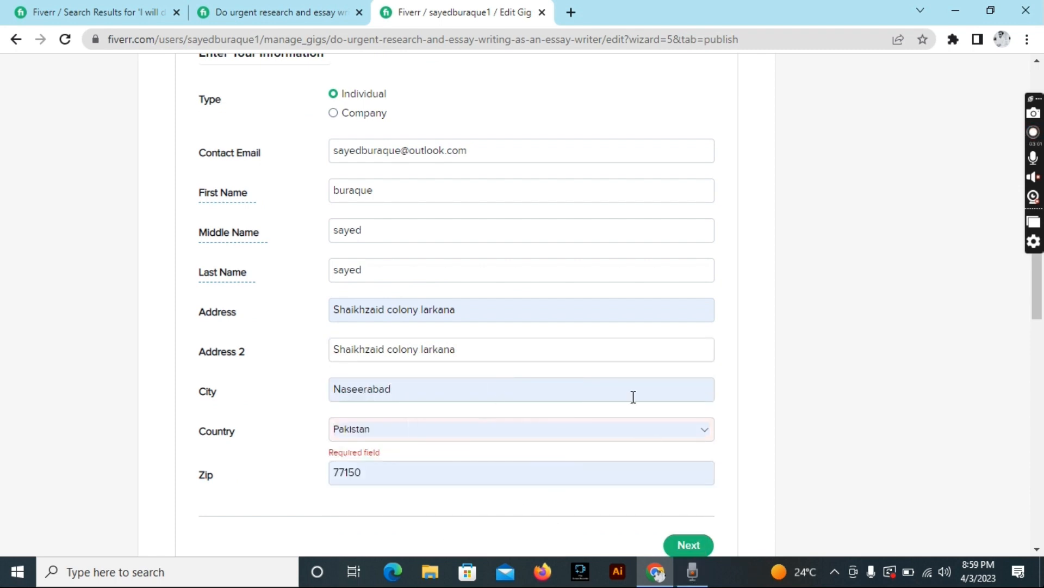
Retype the zip code and choose Pakistan as the country.
scroll(362, 333, "down", 4)
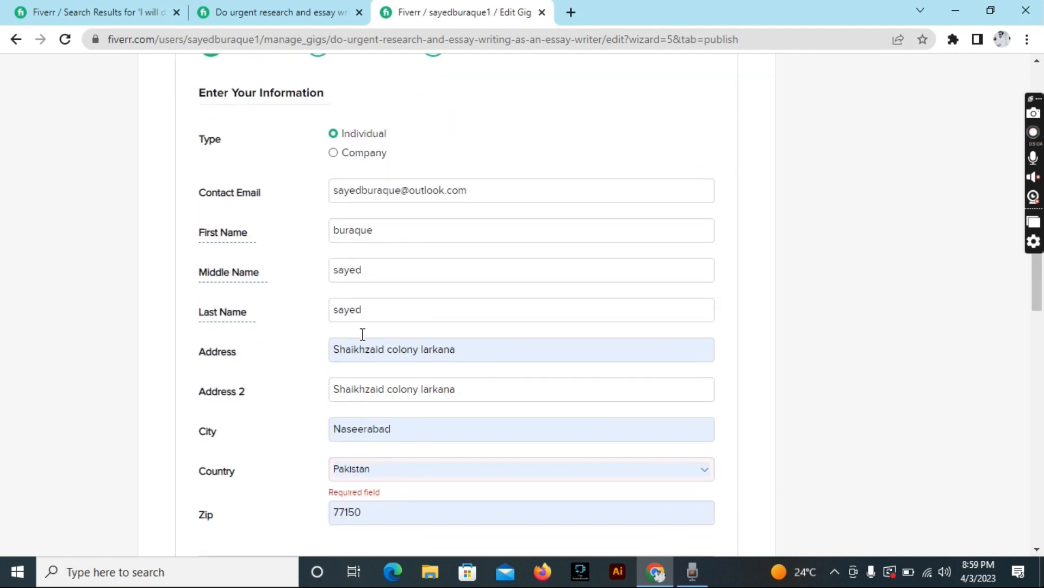
left_click(382, 418)
key("BackSpace")
key("BackSpace")
key("BackSpace")
key("BackSpace")
key("BackSpace")
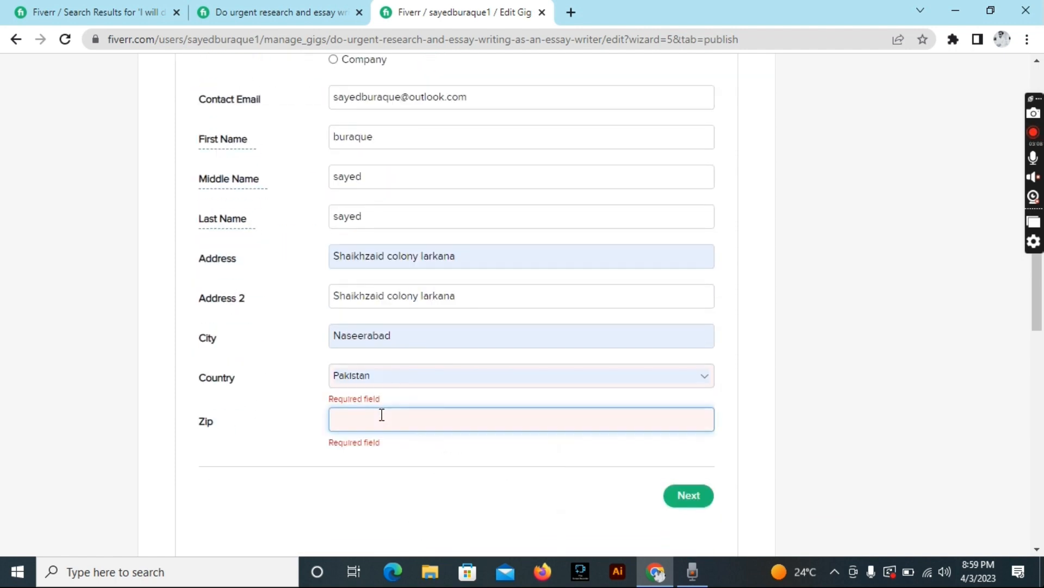
type("77150")
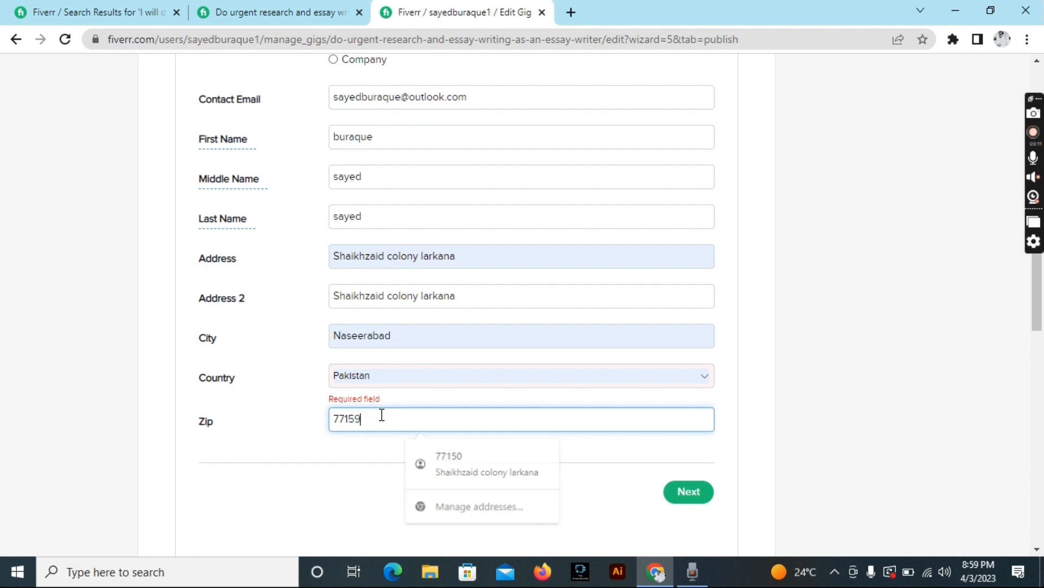
left_click(391, 380)
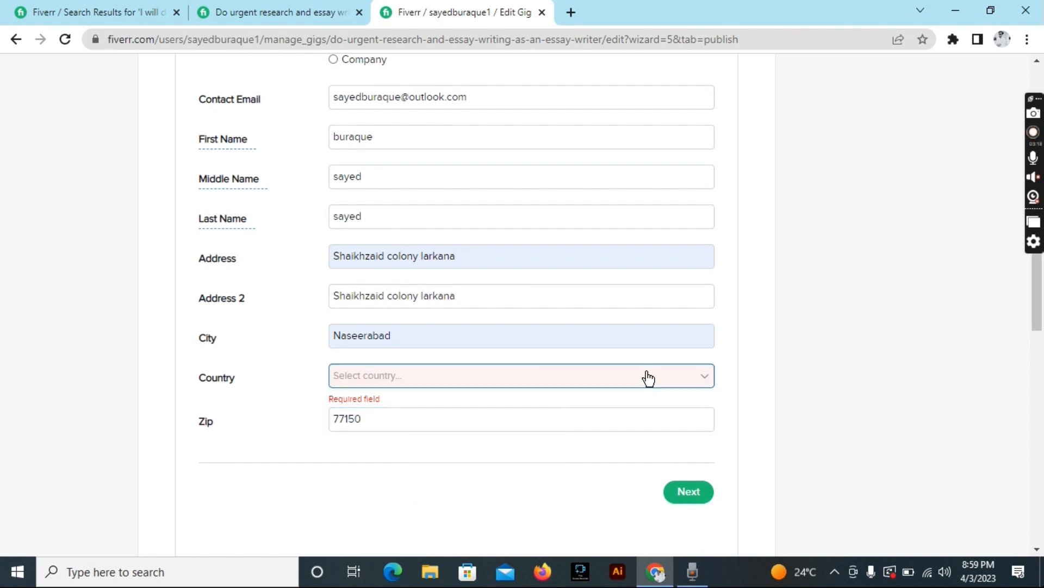
type("pa")
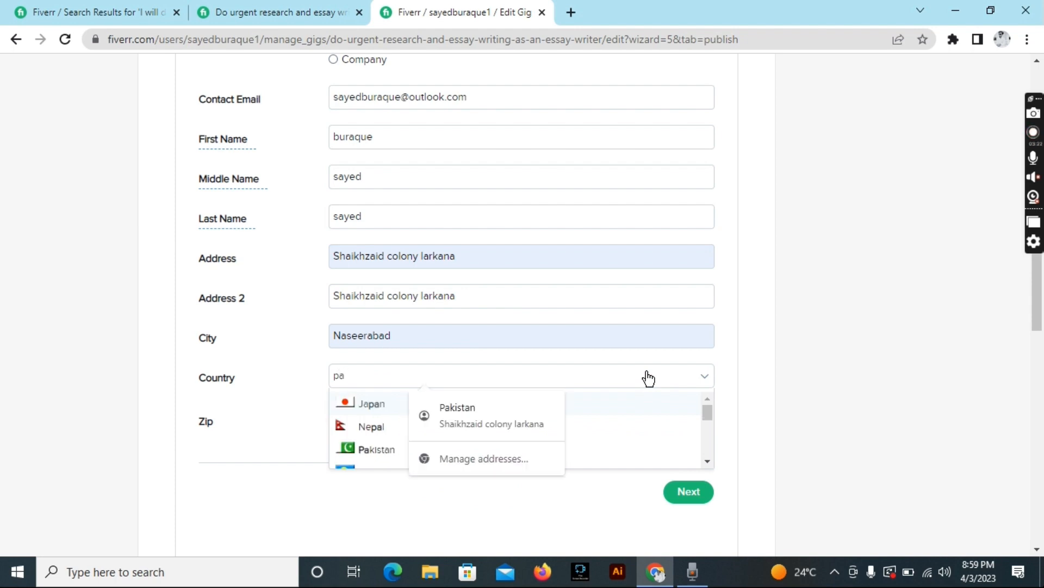
left_click(381, 449)
Pick the date of birth's month, year and day in the calendar.
scroll(626, 464, "down", 3)
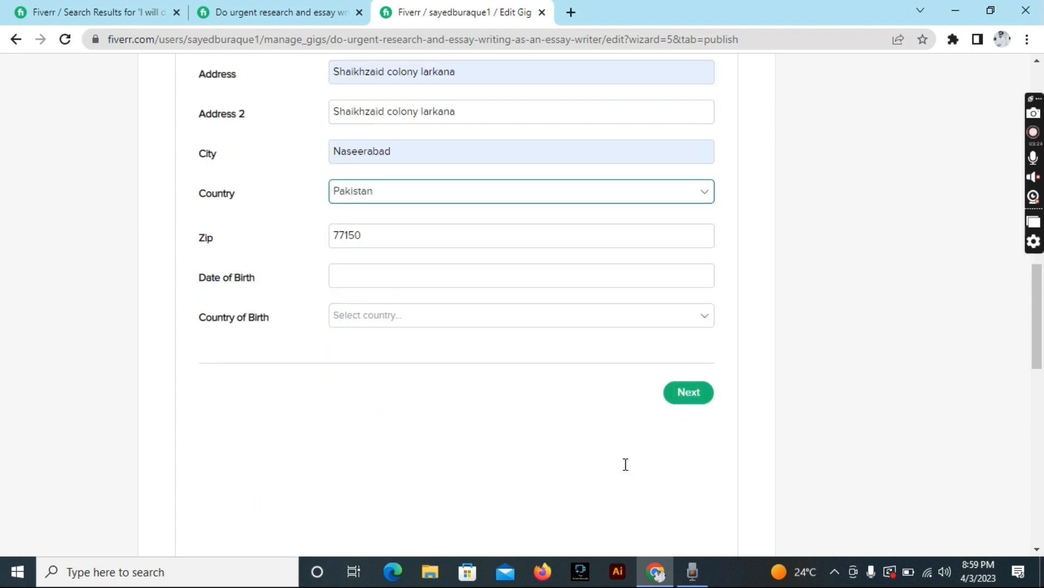
left_click(482, 281)
left_click(415, 383)
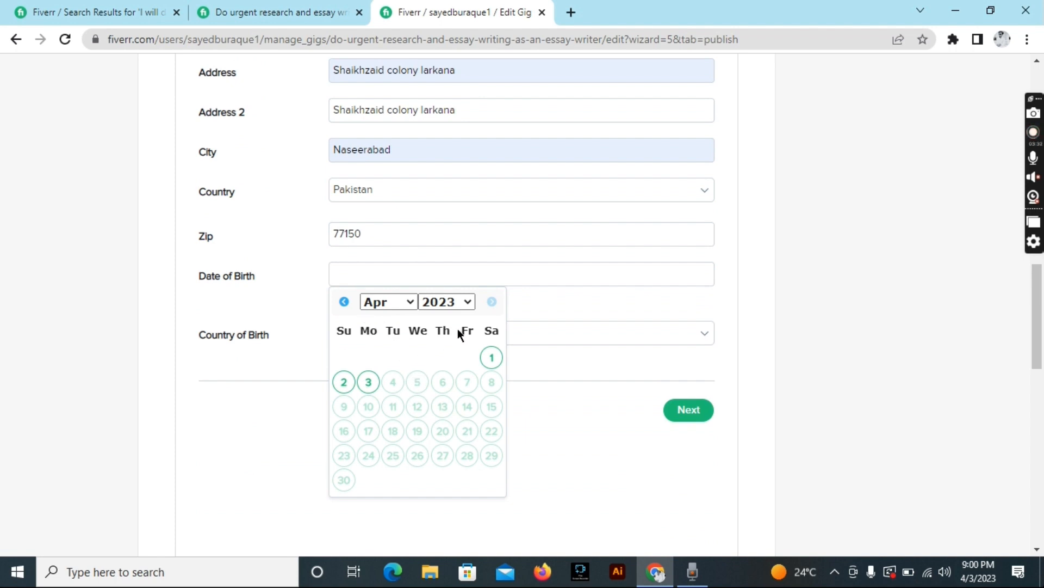
left_click(394, 301)
left_click(380, 335)
left_click(462, 299)
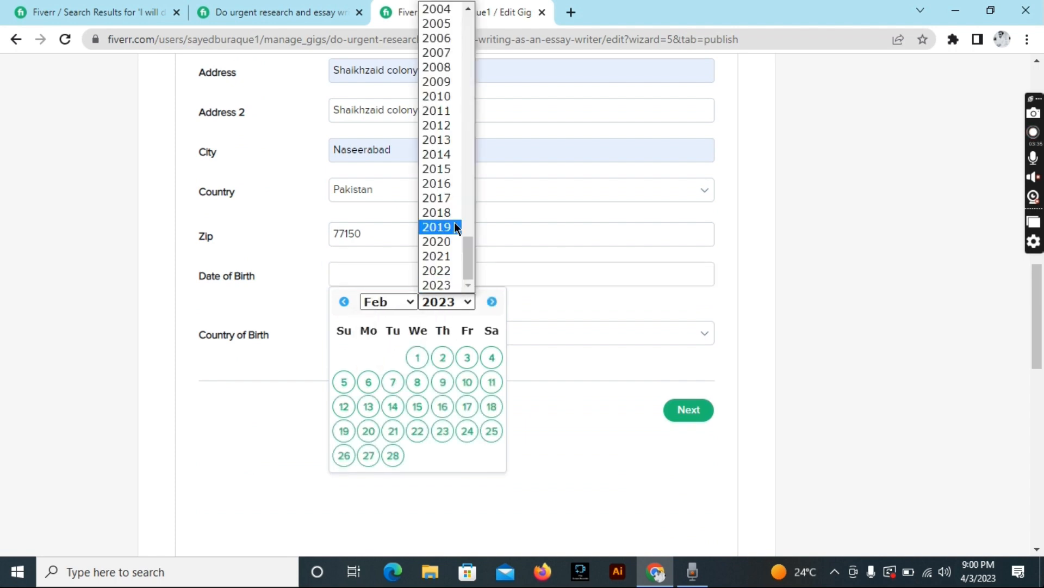
scroll(439, 310, "down", 3)
left_click(455, 100)
left_click(448, 134)
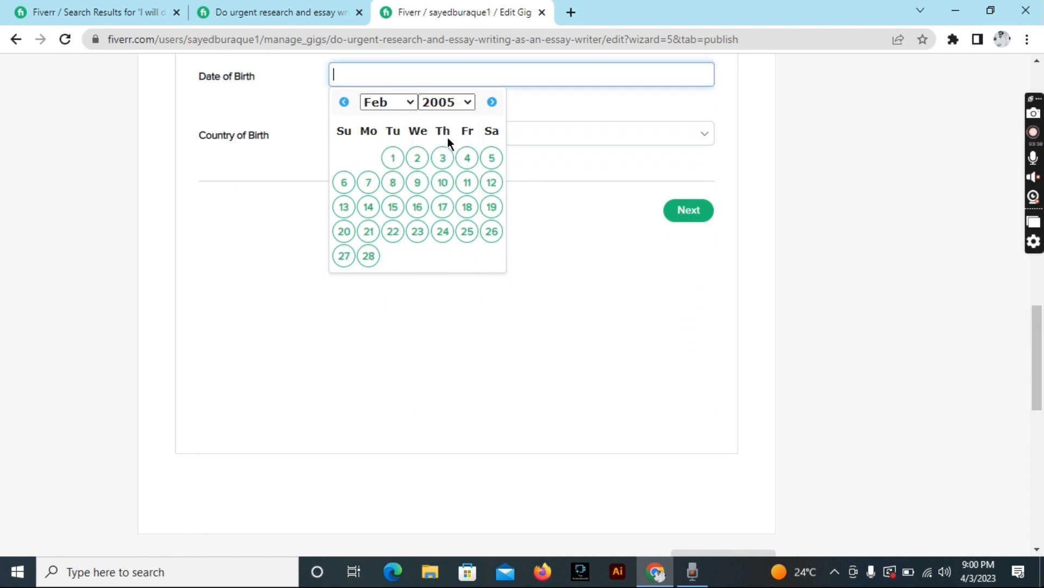
left_click(491, 158)
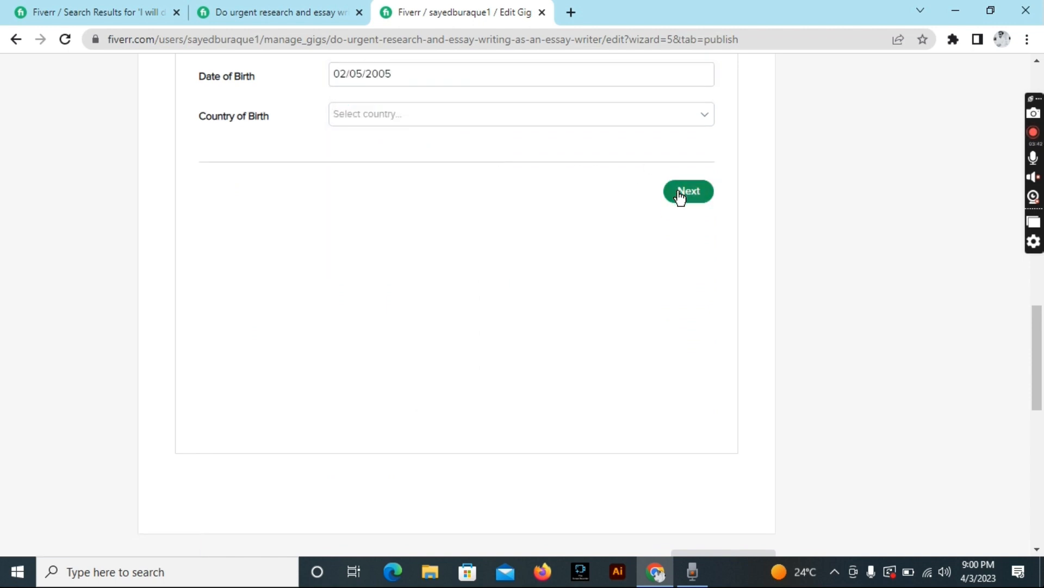
Set Pakistan as the country of birth, submit, and confirm the unverified address.
left_click(566, 123)
left_click(565, 123)
left_click(565, 122)
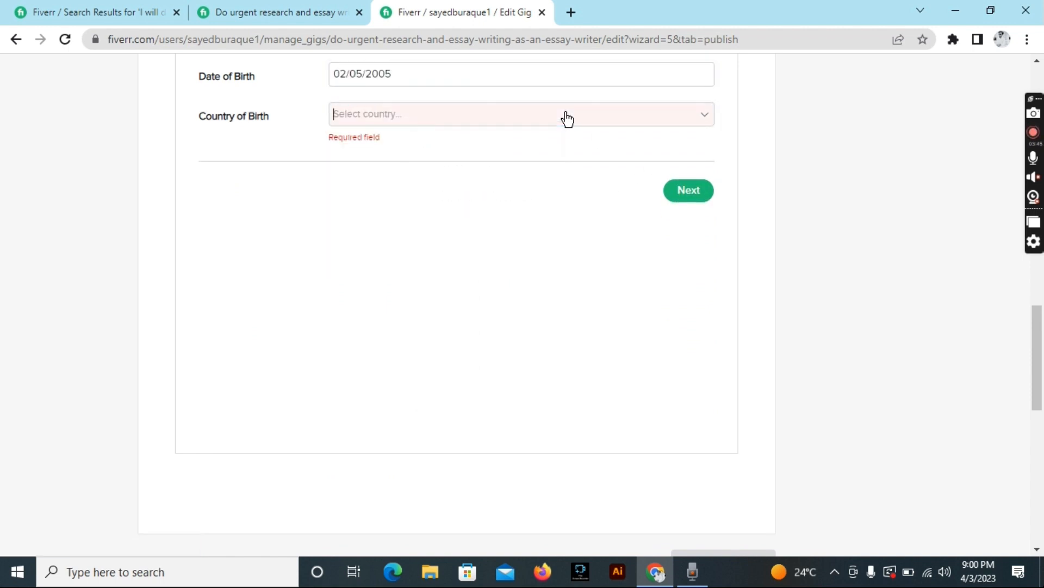
left_click(566, 123)
left_click(520, 124)
type("pa")
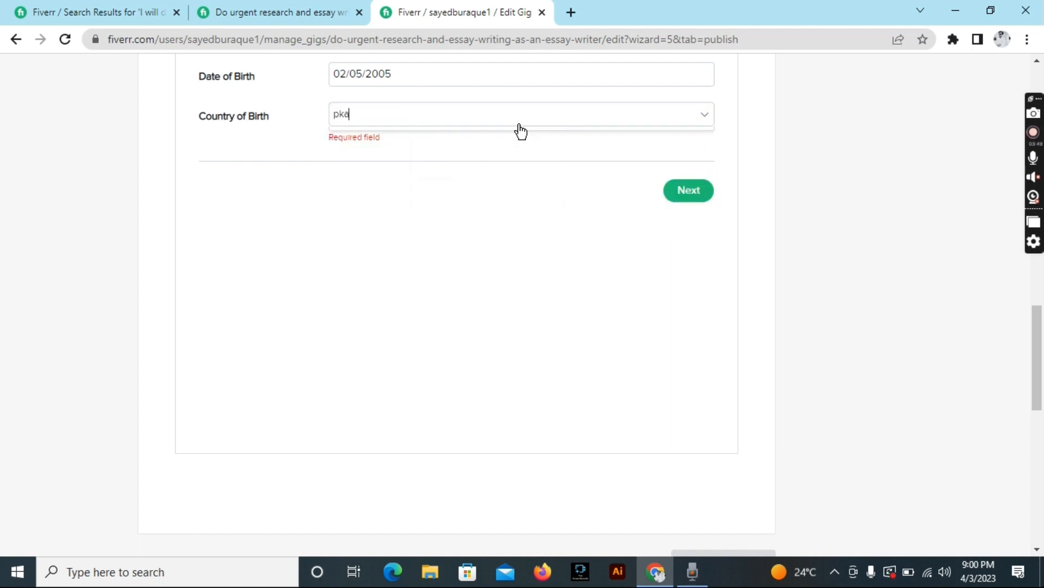
left_click(400, 186)
left_click(687, 190)
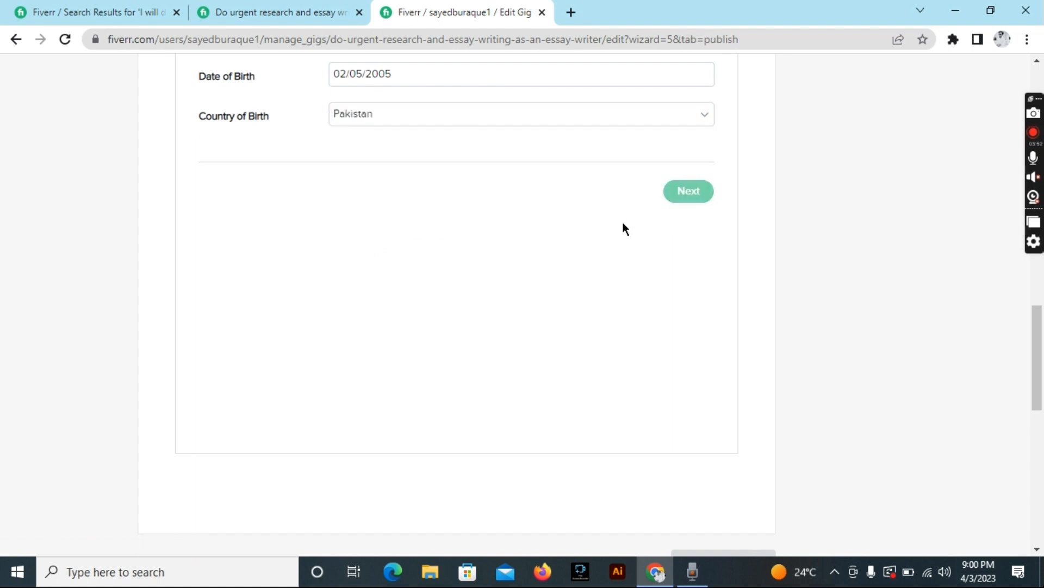
left_click(580, 488)
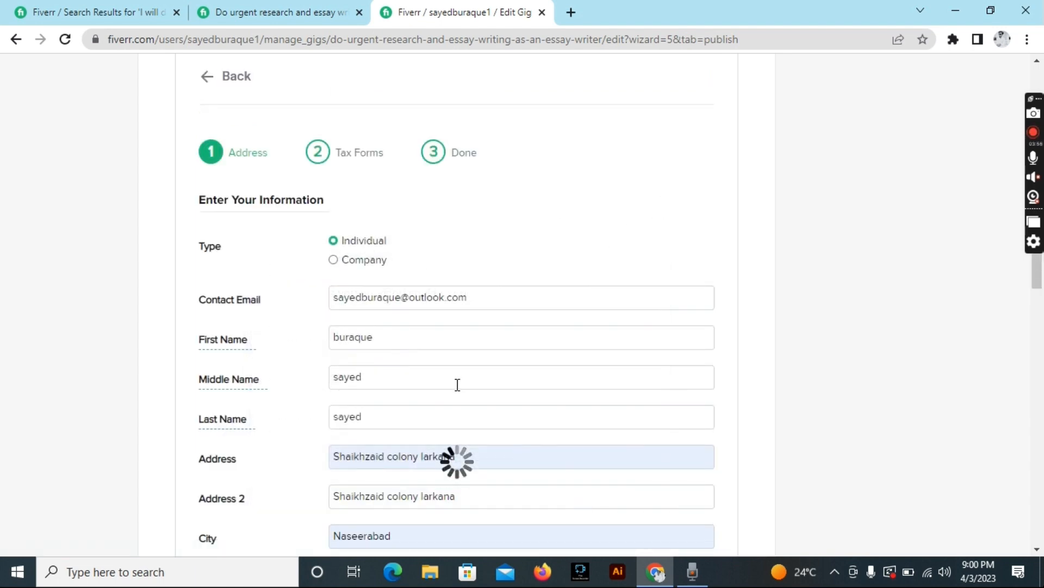
Autofill the statement address and the suggested confirming name from saved details.
scroll(489, 282, "down", 2)
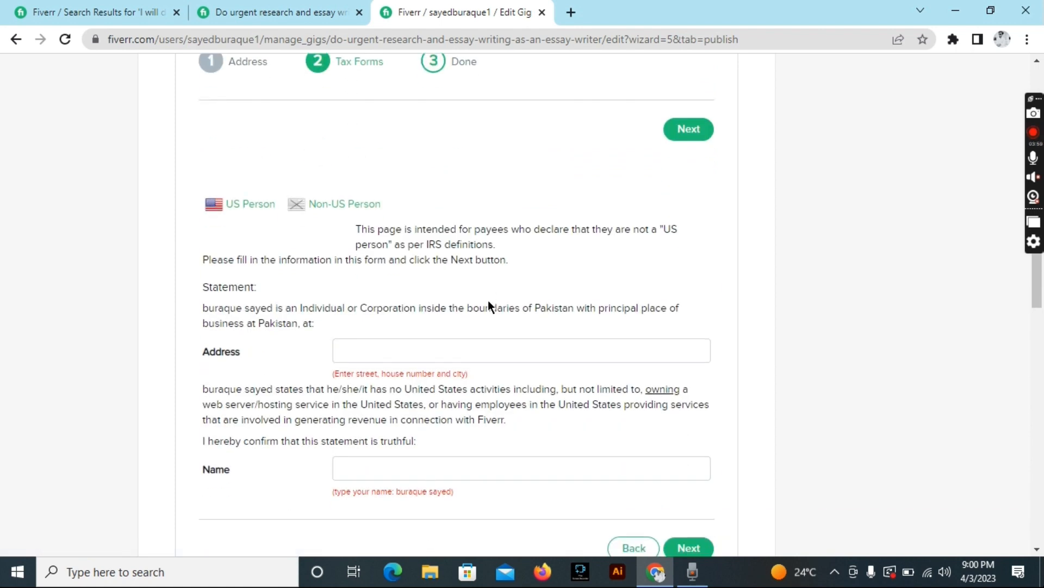
left_click(445, 329)
left_click(497, 366)
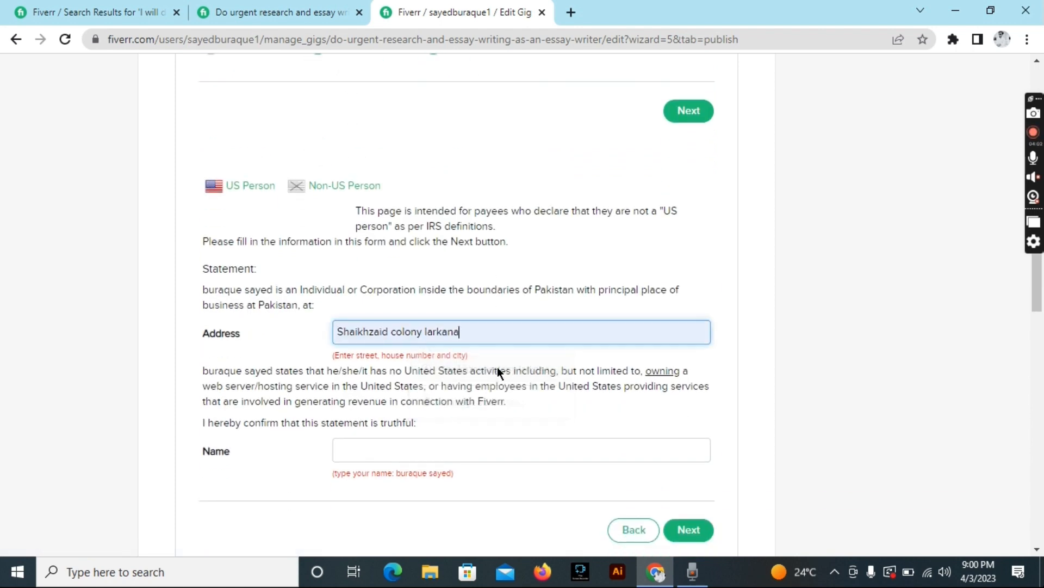
left_click(492, 441)
left_click(452, 485)
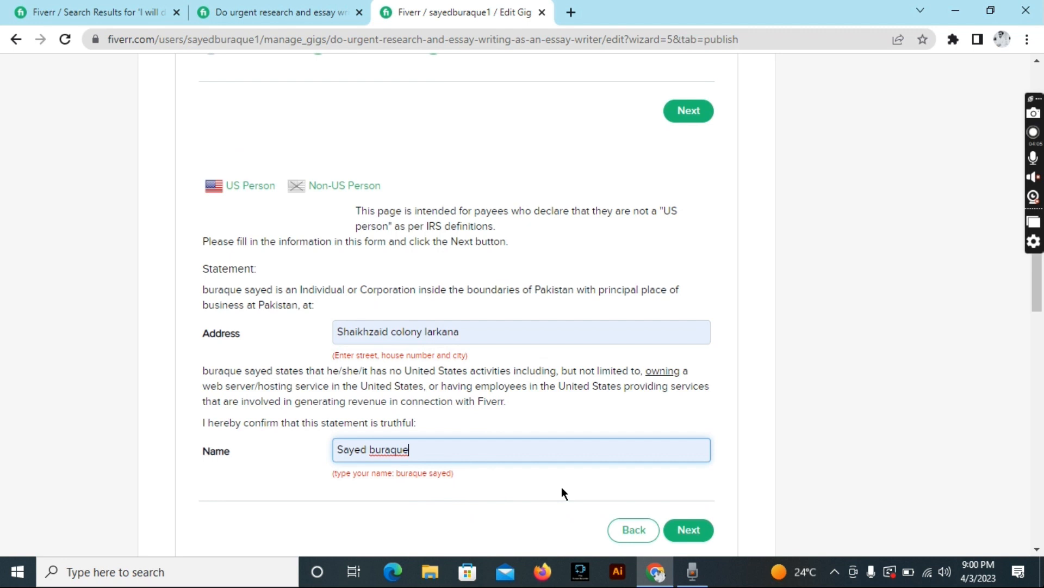
left_click(698, 533)
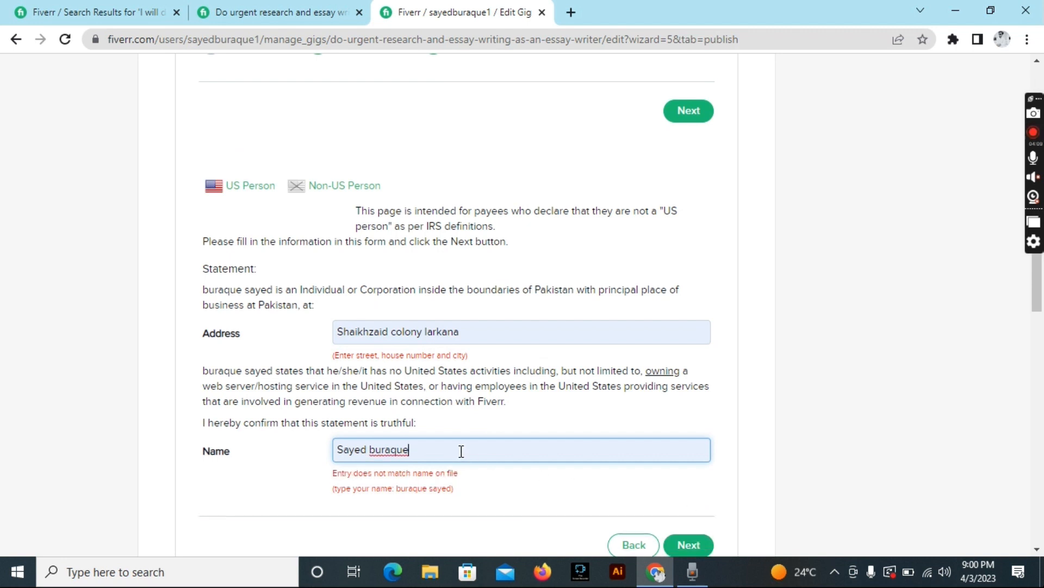
Retype the name in the required order, add the house number to the address, and submit.
left_click_drag(427, 451, 320, 446)
key("BackSpace")
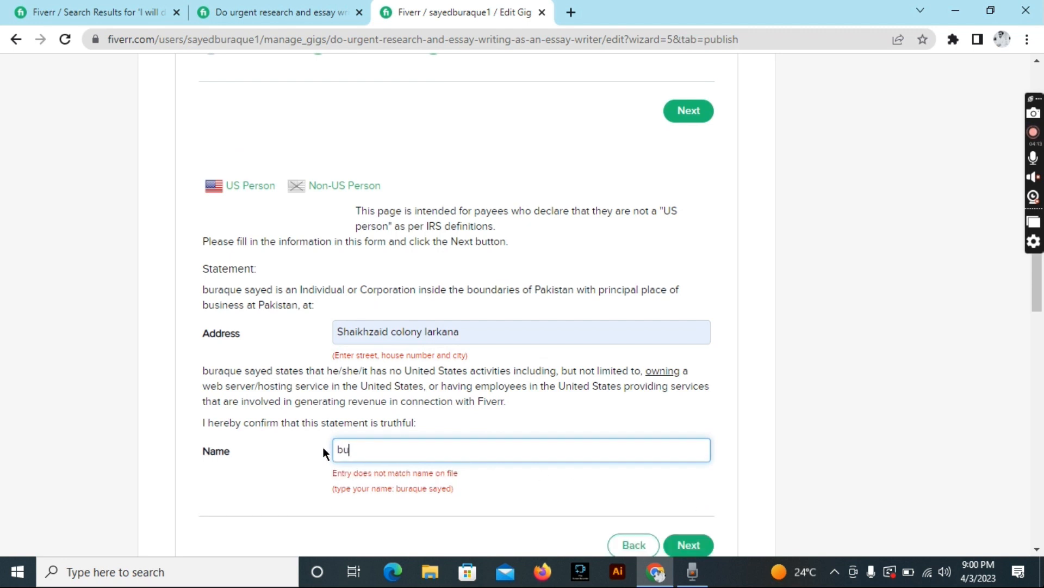
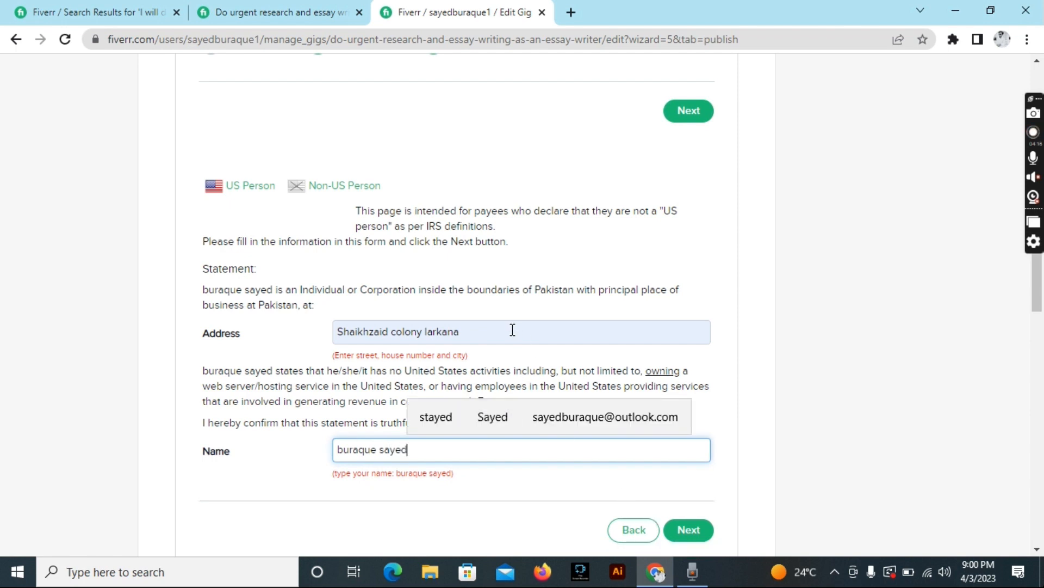
left_click(512, 329)
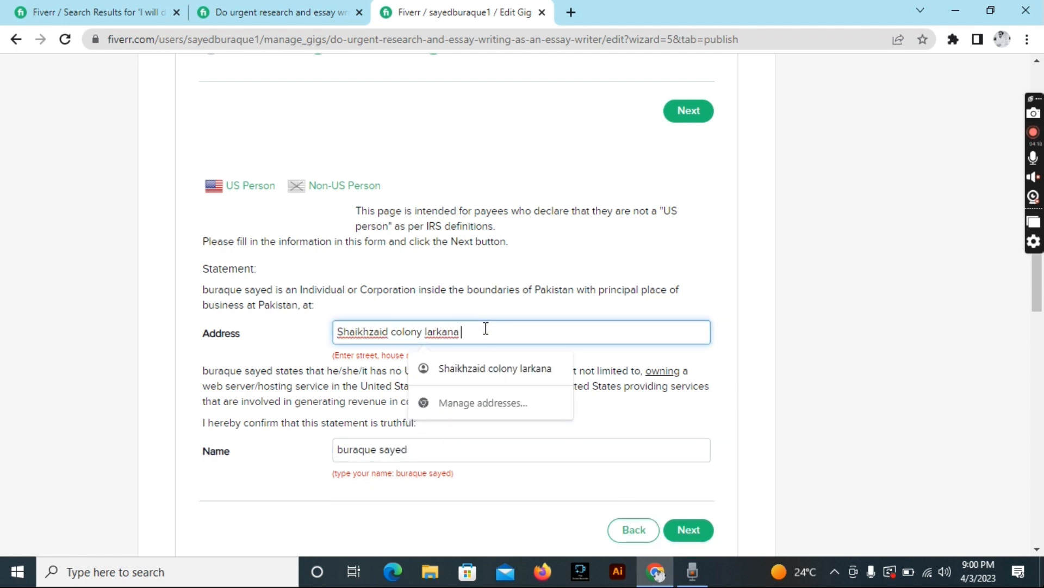
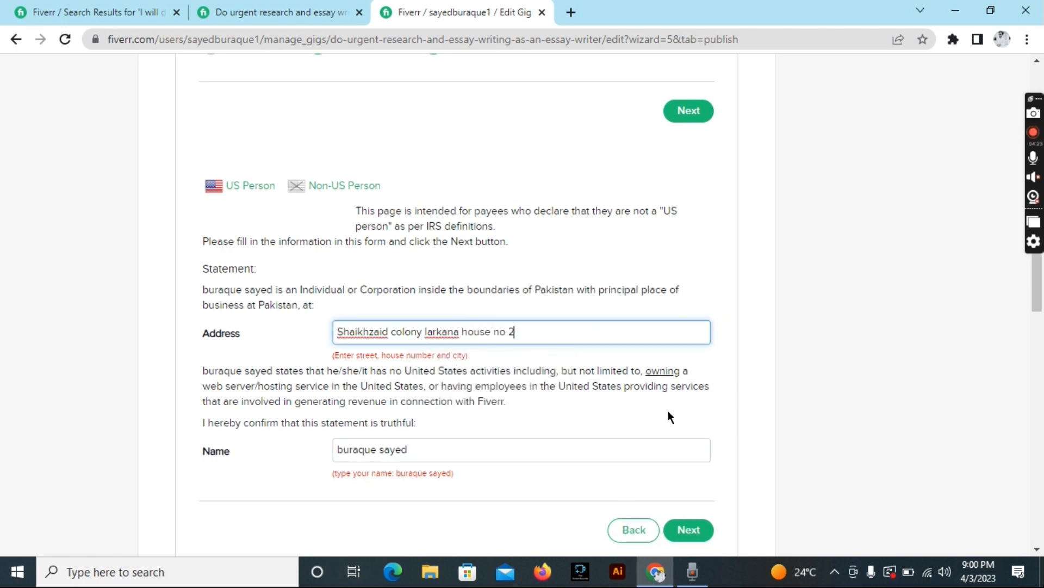
left_click(687, 529)
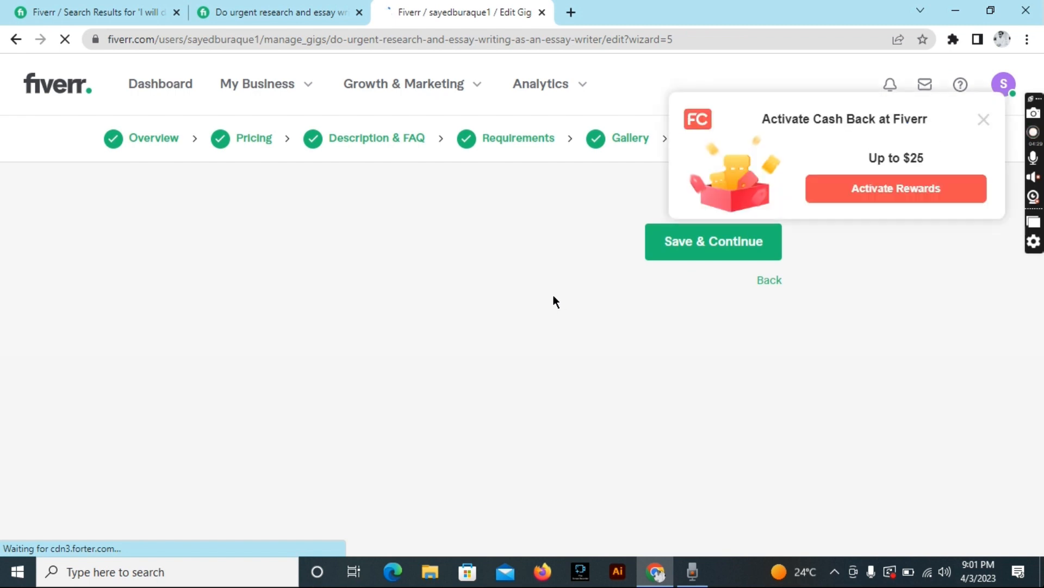
left_click(983, 119)
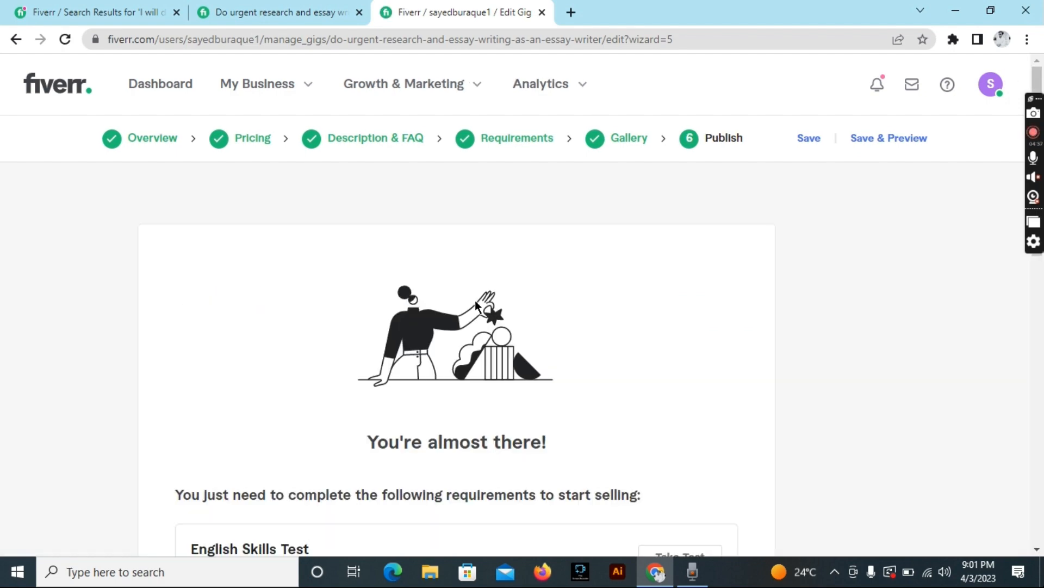
scroll(475, 300, "down", 5)
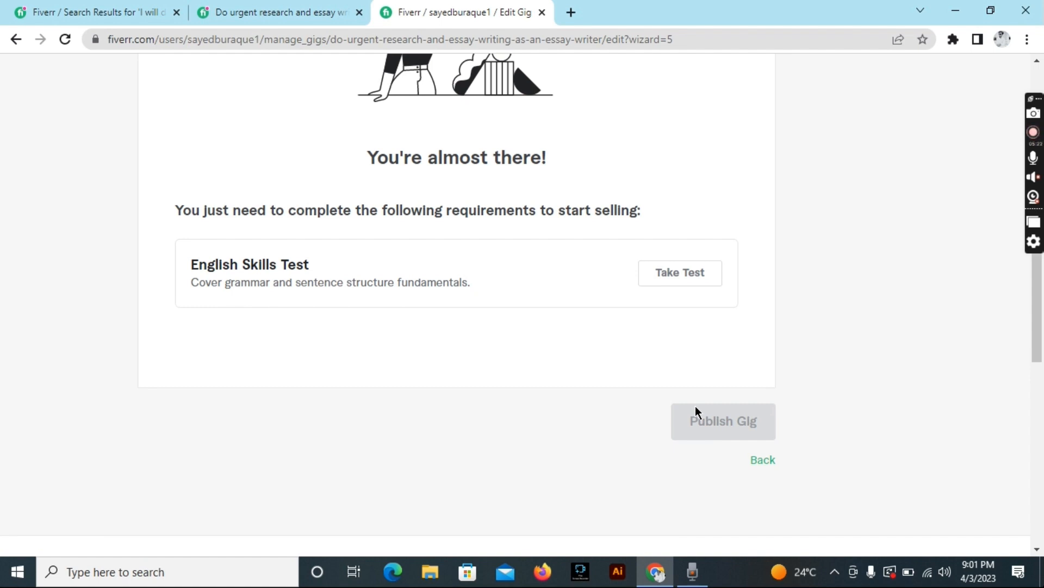
scroll(599, 247, "up", 5)
scroll(599, 247, "down", 1)
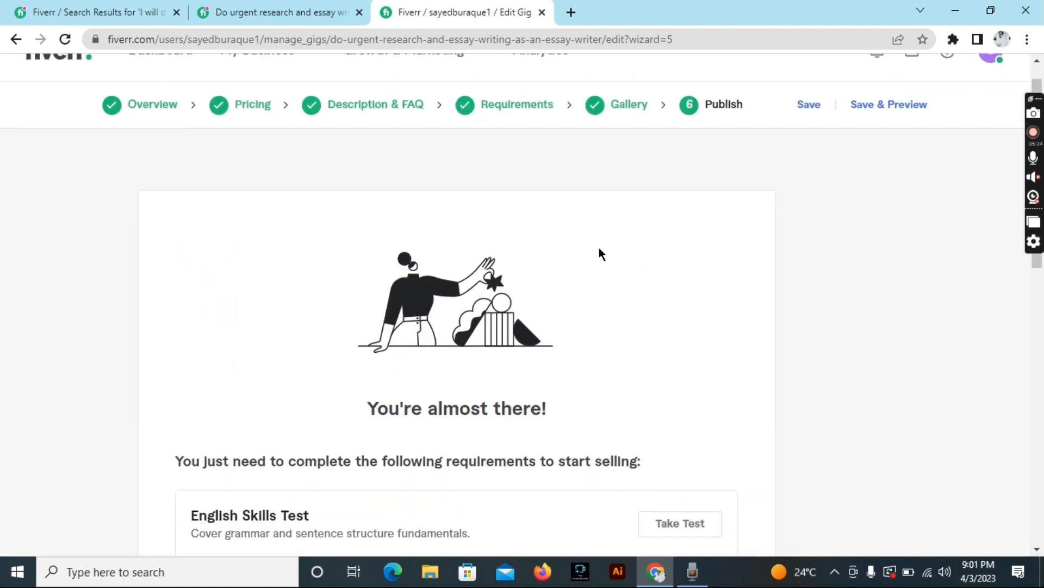
scroll(599, 254, "down", 2)
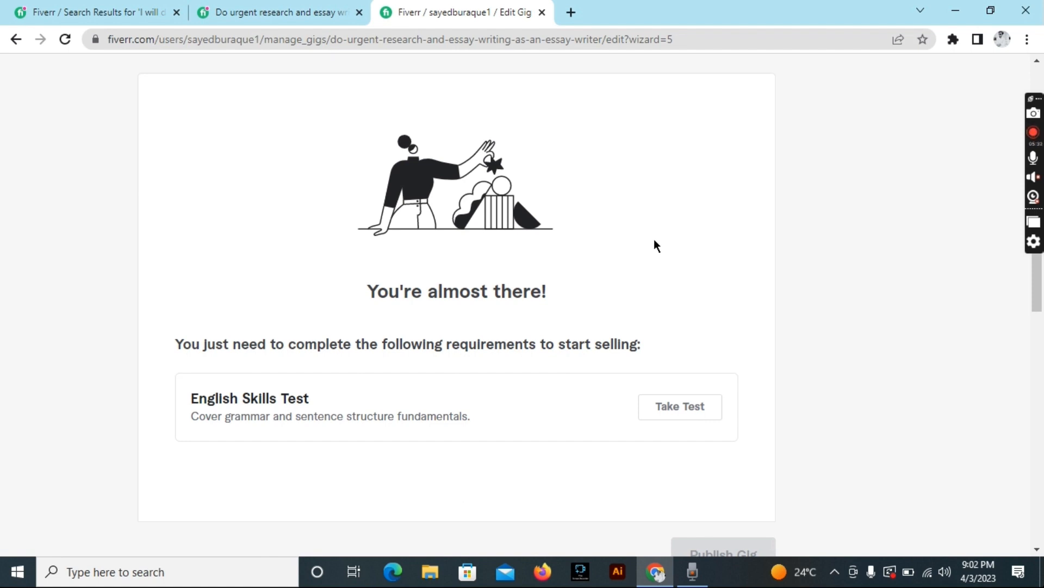
left_click(87, 12)
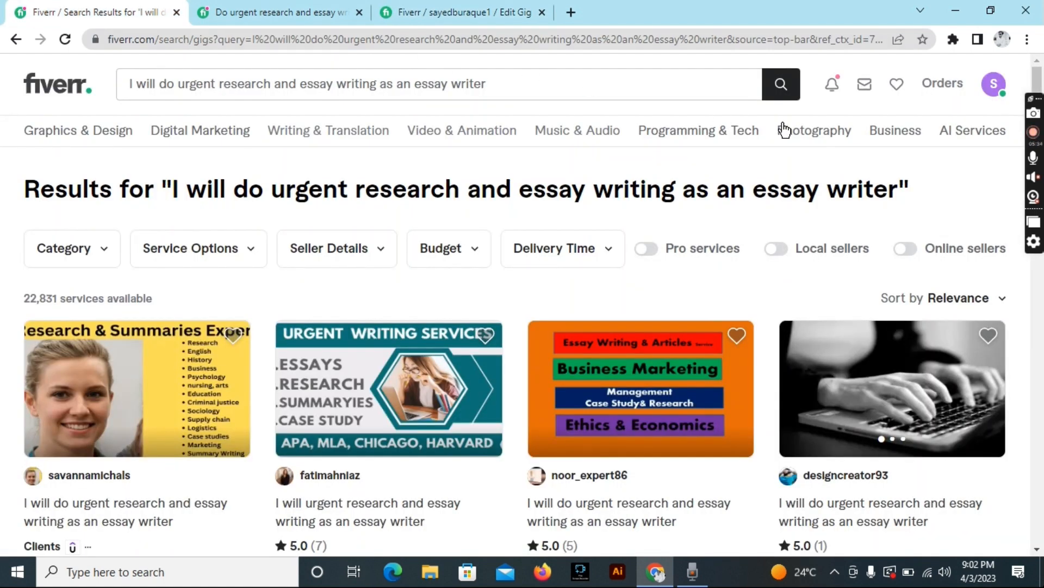
Visit the seller profile, then open the Fiverr Inbox shortcut in a new tab.
left_click(994, 88)
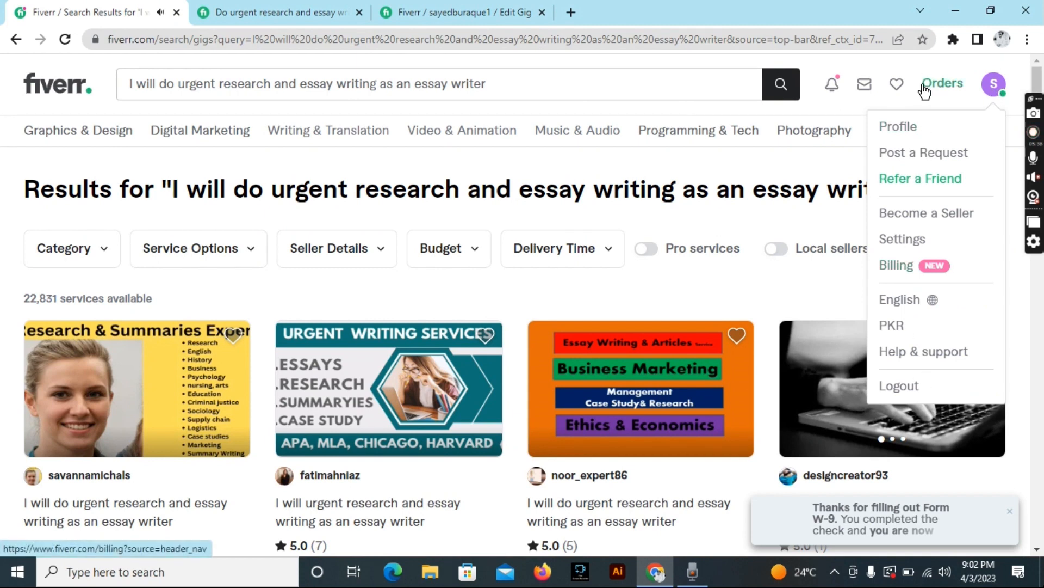
left_click(903, 129)
left_click(1003, 95)
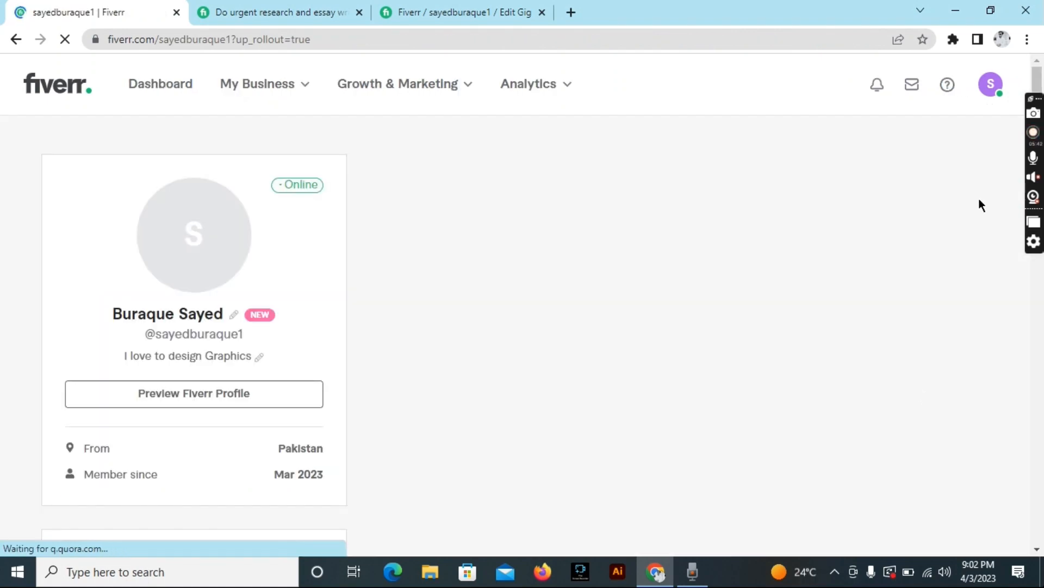
left_click(984, 88)
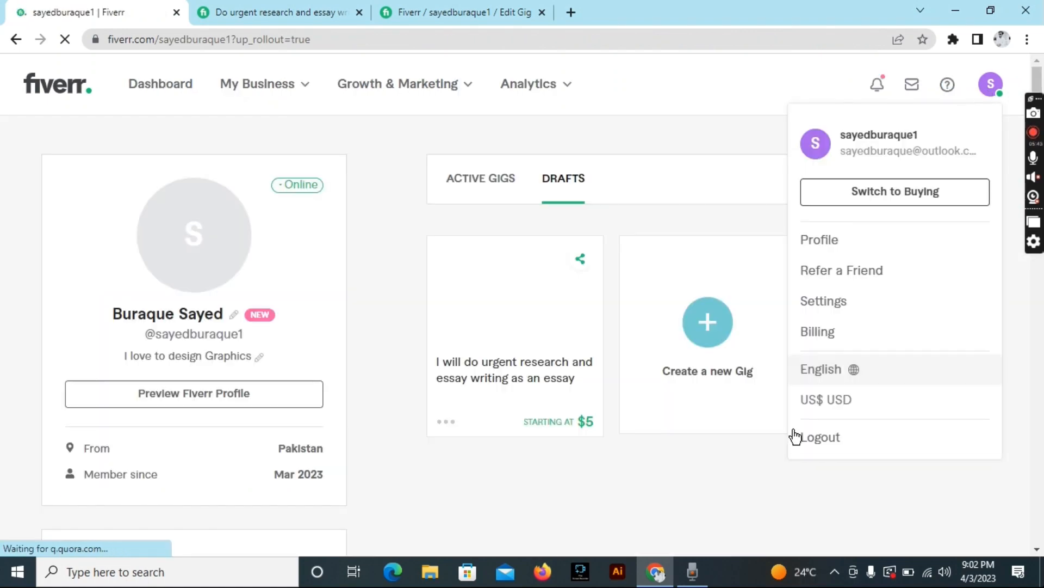
left_click(569, 11)
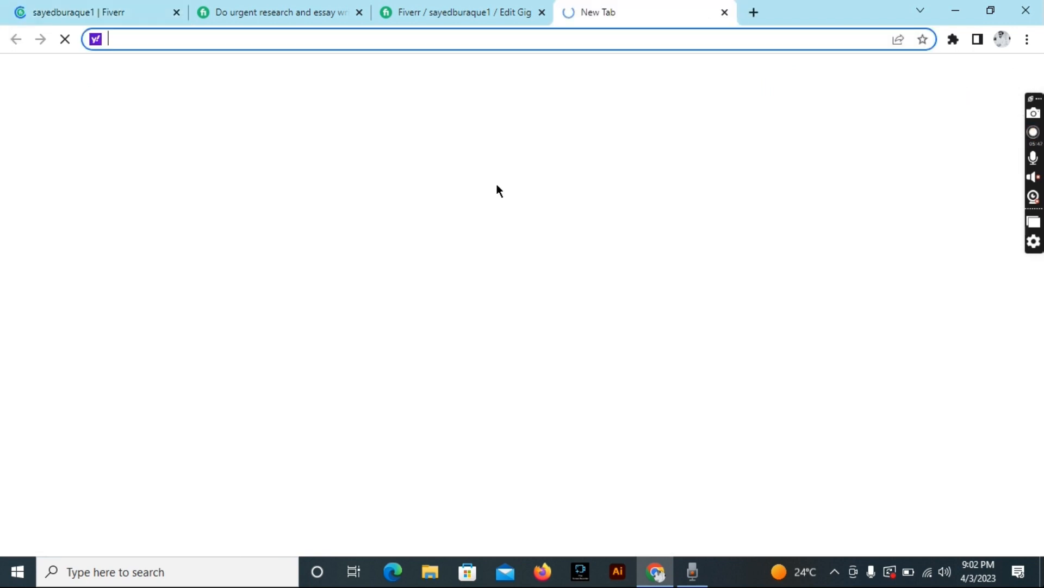
left_click(561, 288)
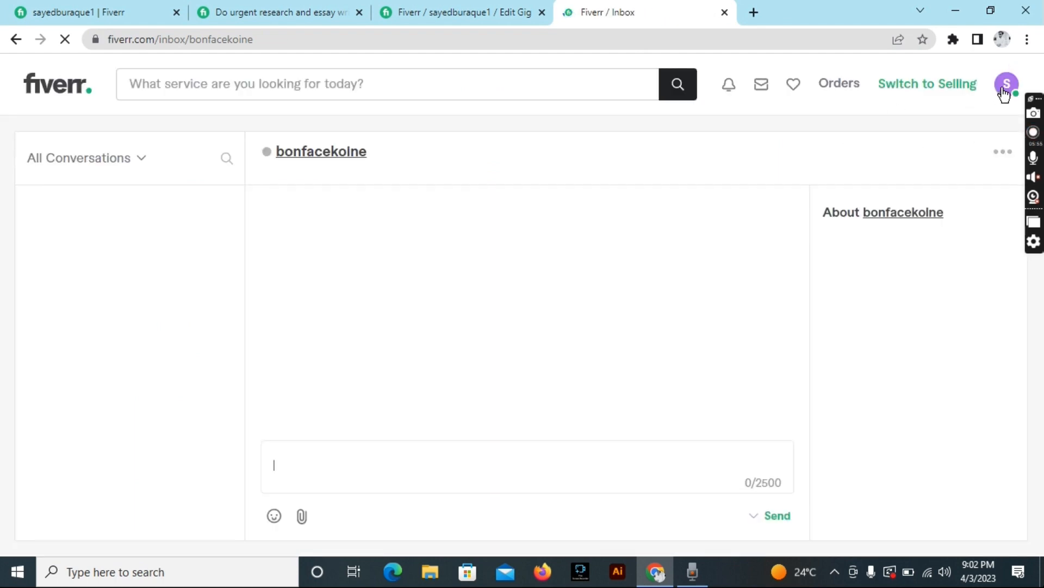
Log out from the avatar menu and sign back in with the suggested Google account.
left_click(1001, 90)
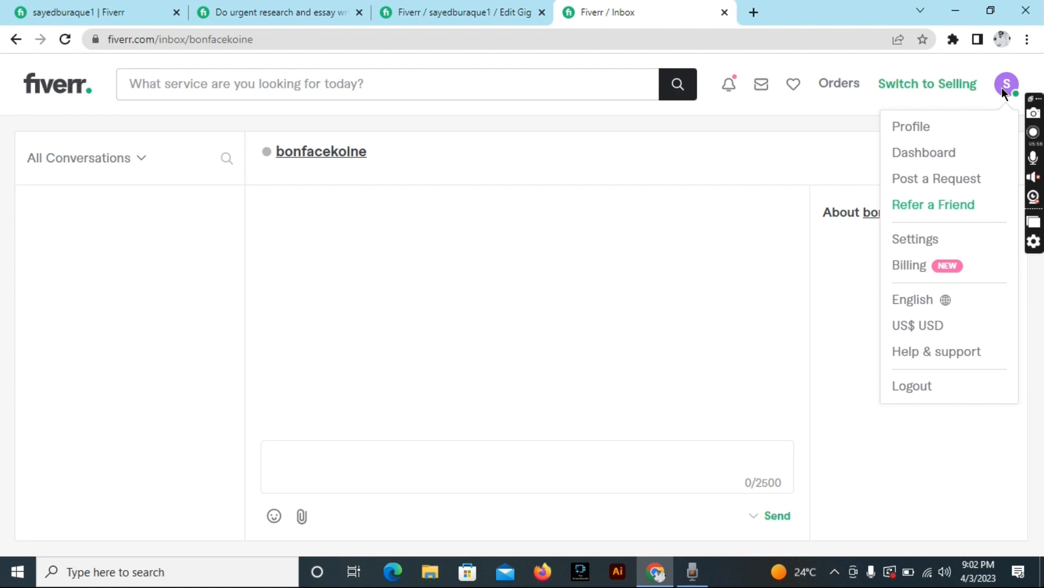
left_click(933, 391)
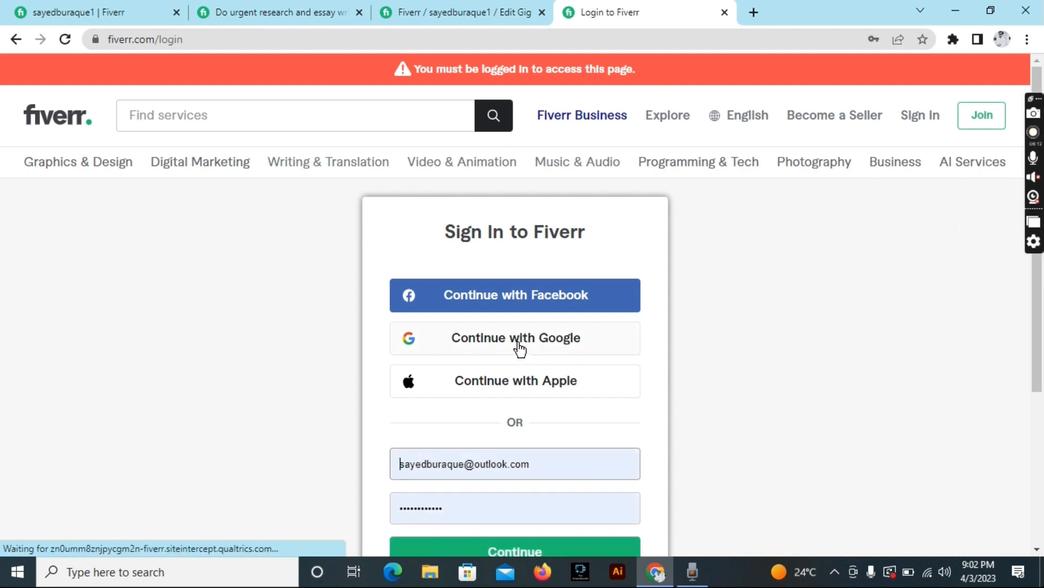
scroll(860, 313, "down", 15)
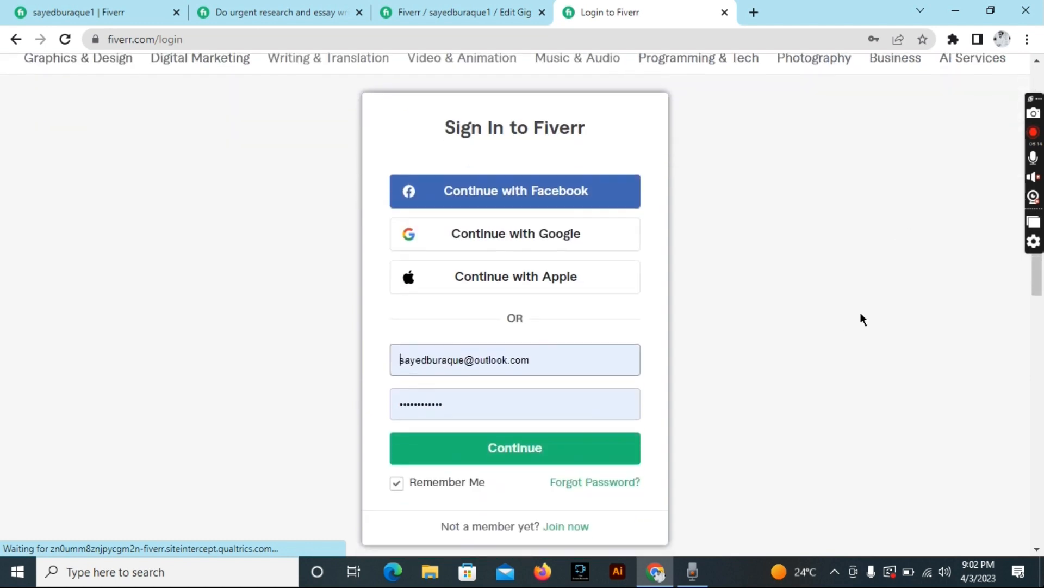
scroll(860, 314, "up", 15)
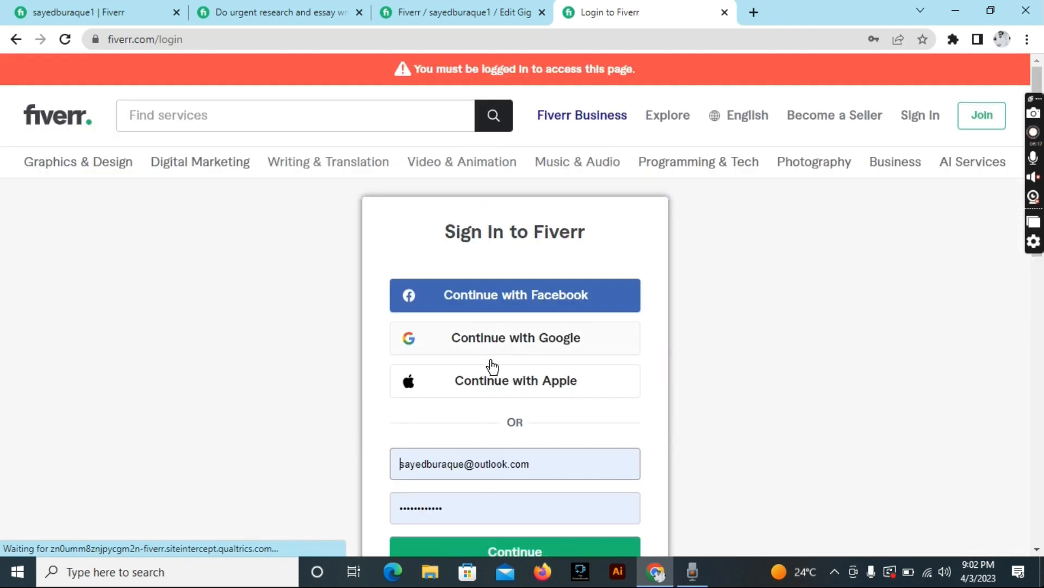
left_click(537, 335)
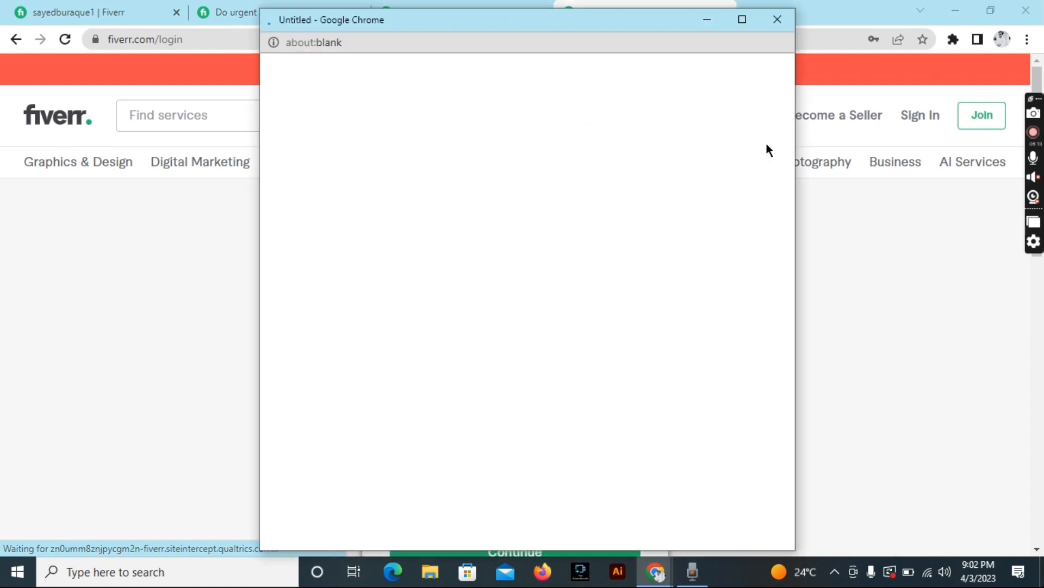
left_click(787, 20)
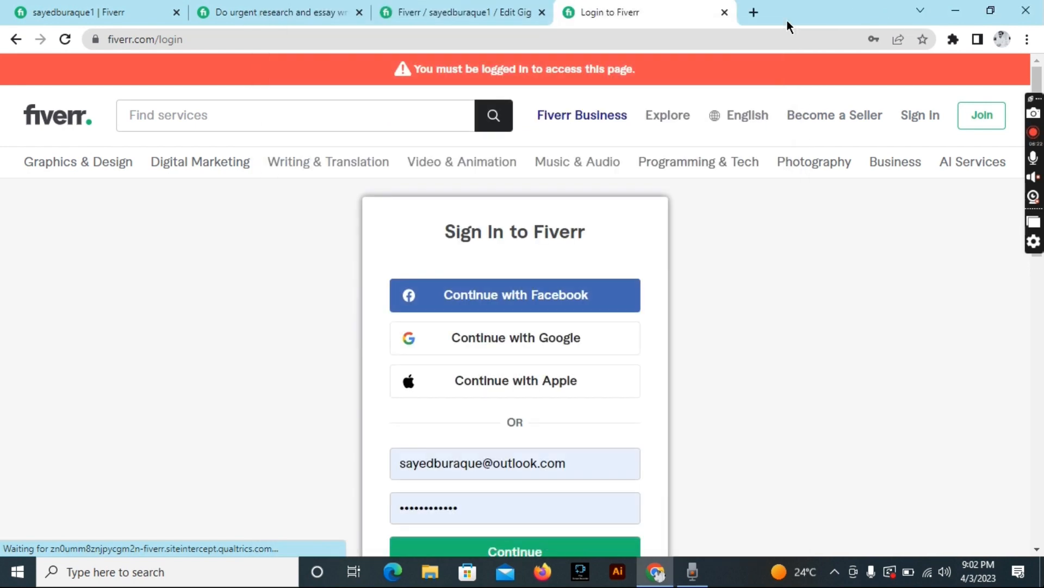
left_click(779, 206)
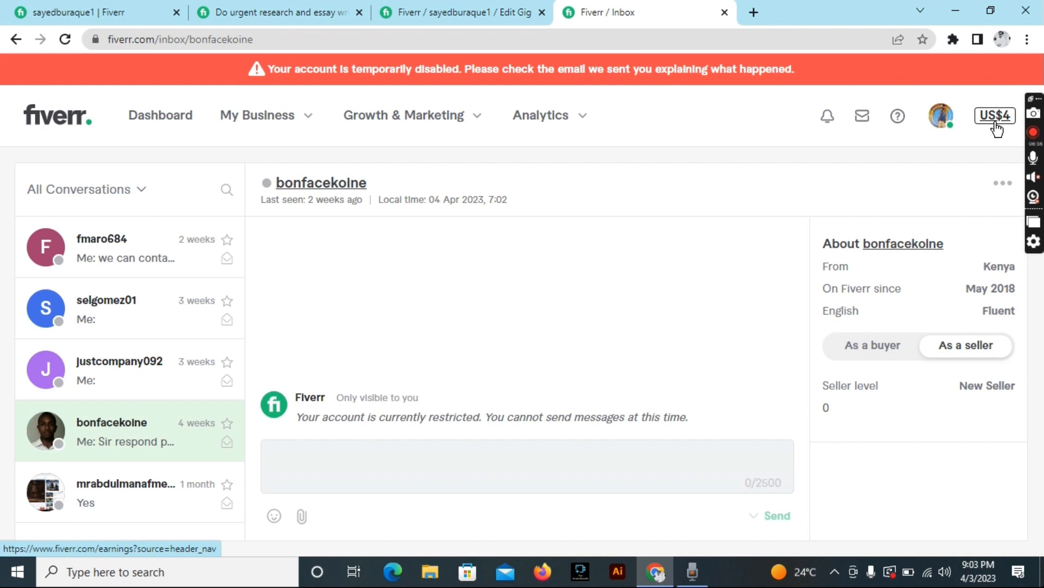
Open the US$4.00 earnings, try Withdraw balance and Add payout method, dismissing the verification prompt.
left_click(997, 130)
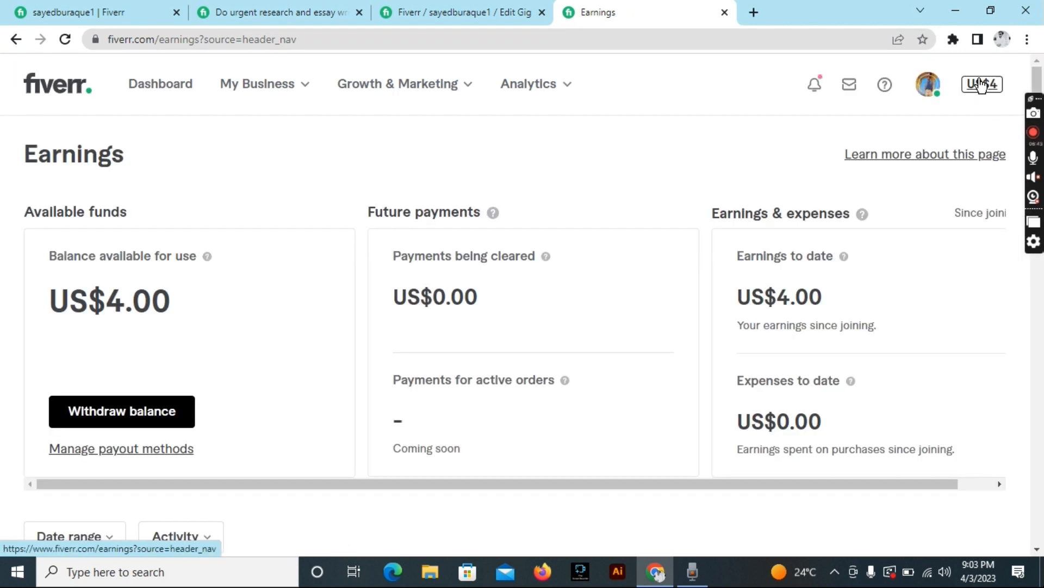
left_click(981, 84)
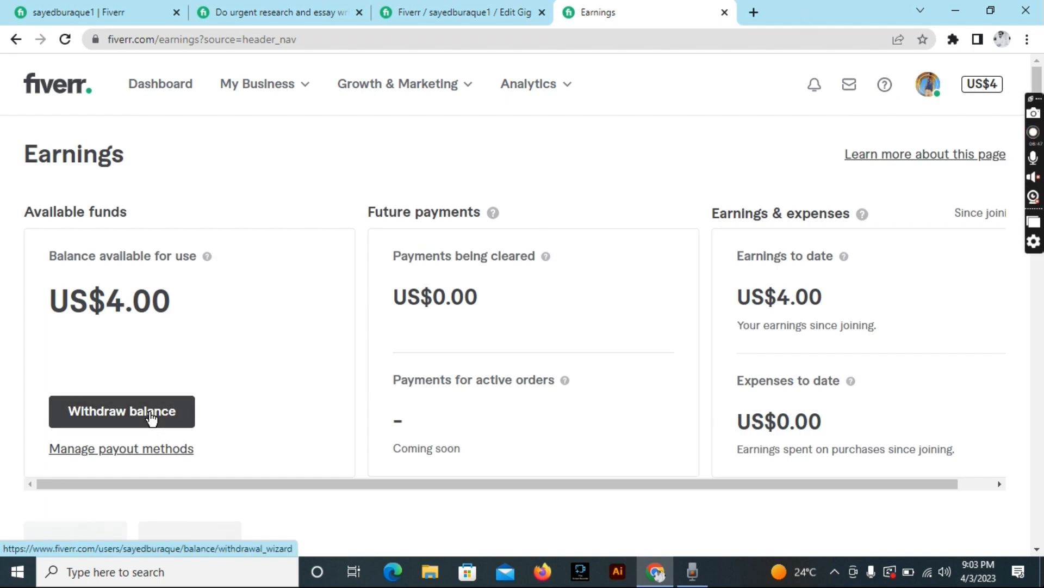
left_click(152, 419)
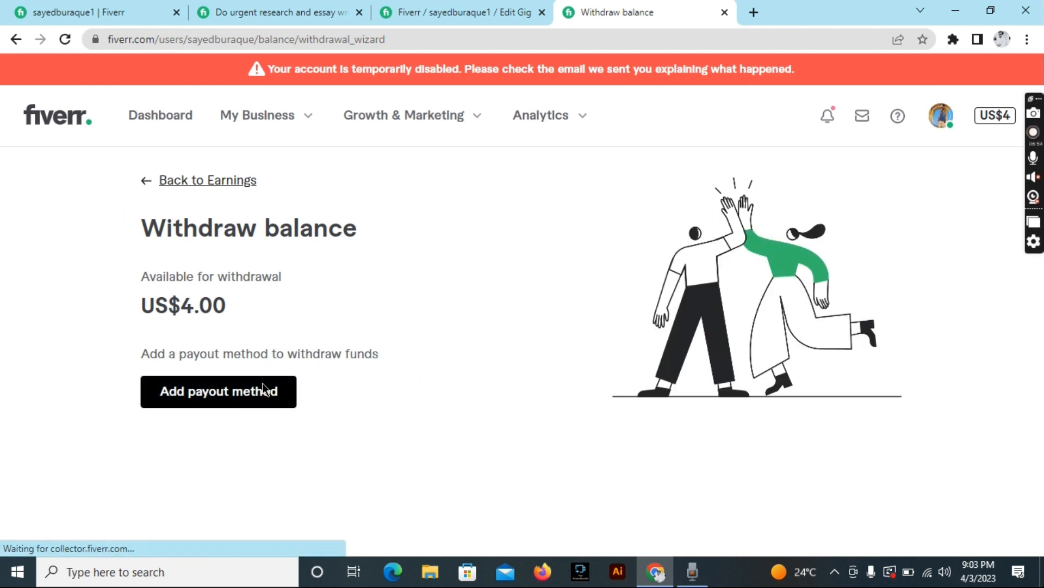
left_click(229, 407)
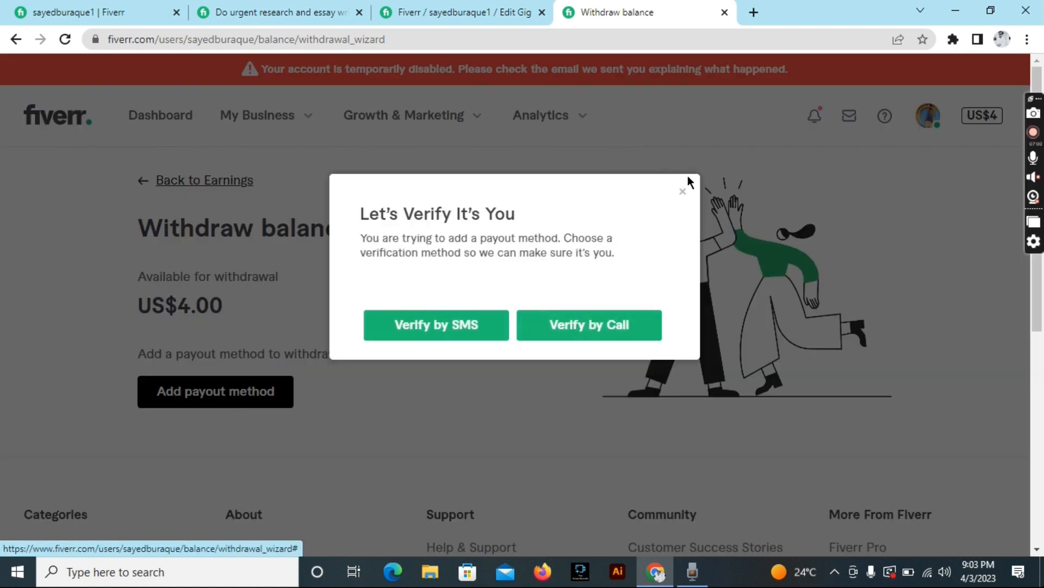
left_click(682, 192)
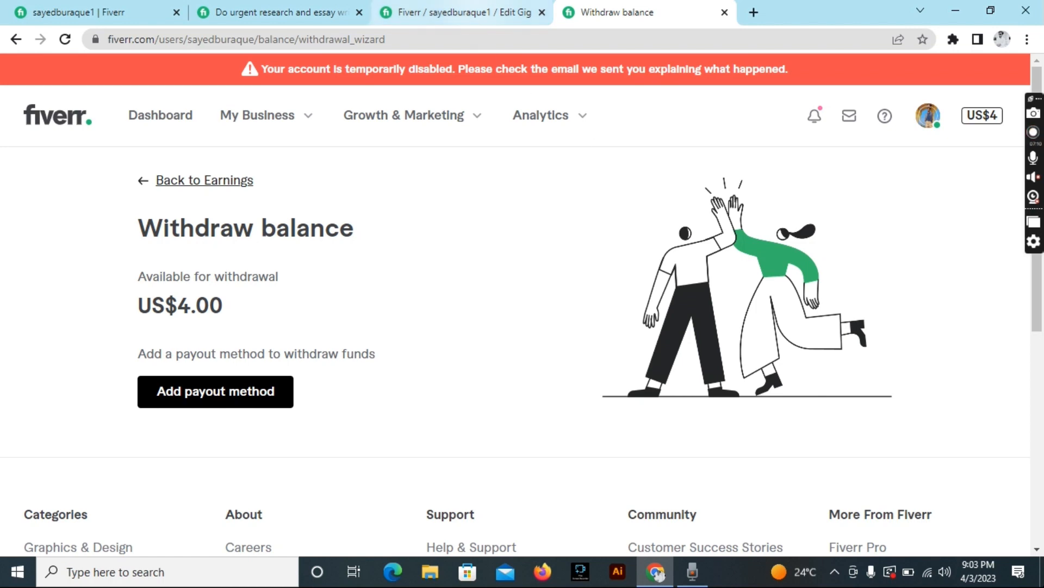
Switch tabs to the seller profile showing the research and essay gig draft.
left_click(490, 12)
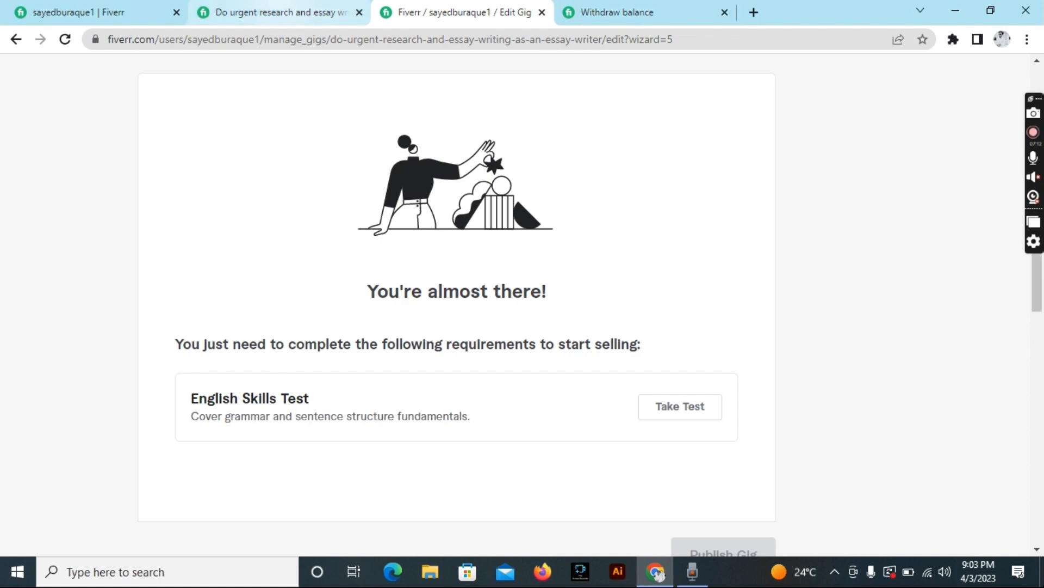
left_click(275, 12)
left_click(68, 12)
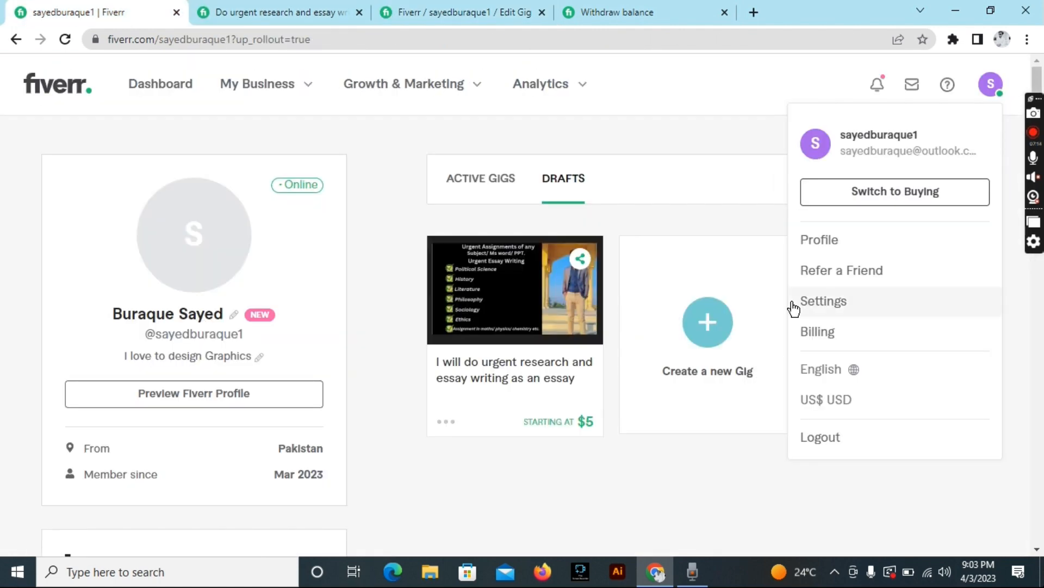